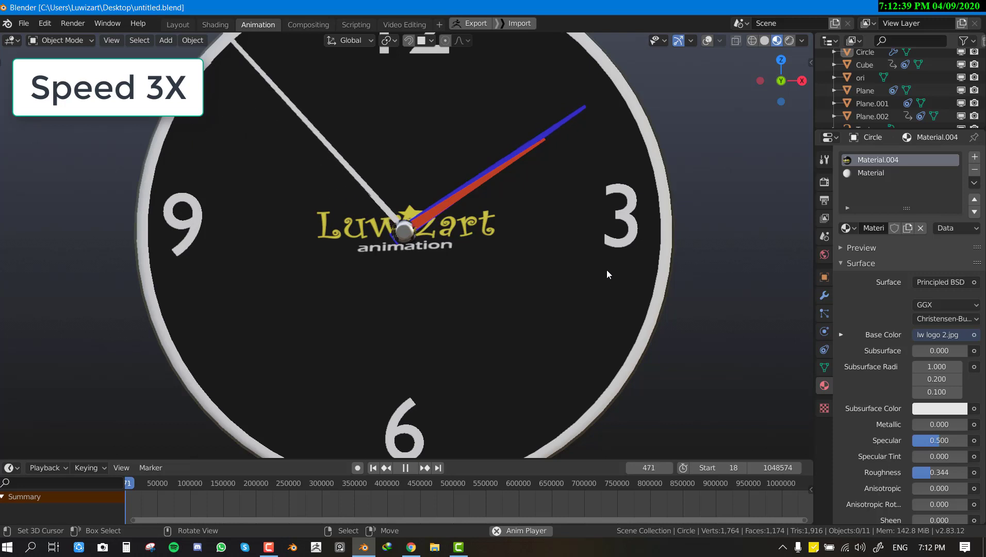
Select the clock's round body and turn on the viewport overlays while the animation plays.
scroll(607, 271, down, 3)
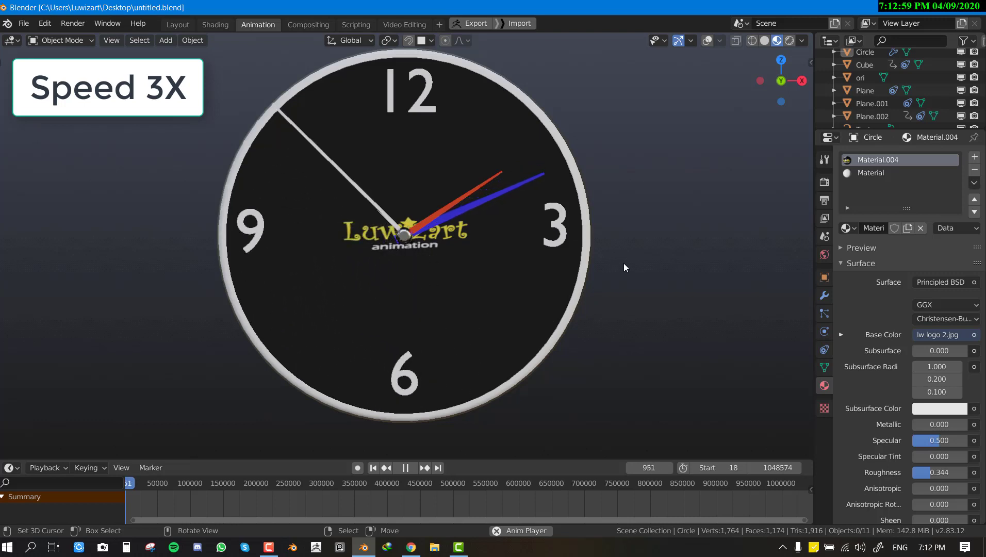
middle_drag(624, 264, 583, 281)
right_click(496, 365)
click(709, 40)
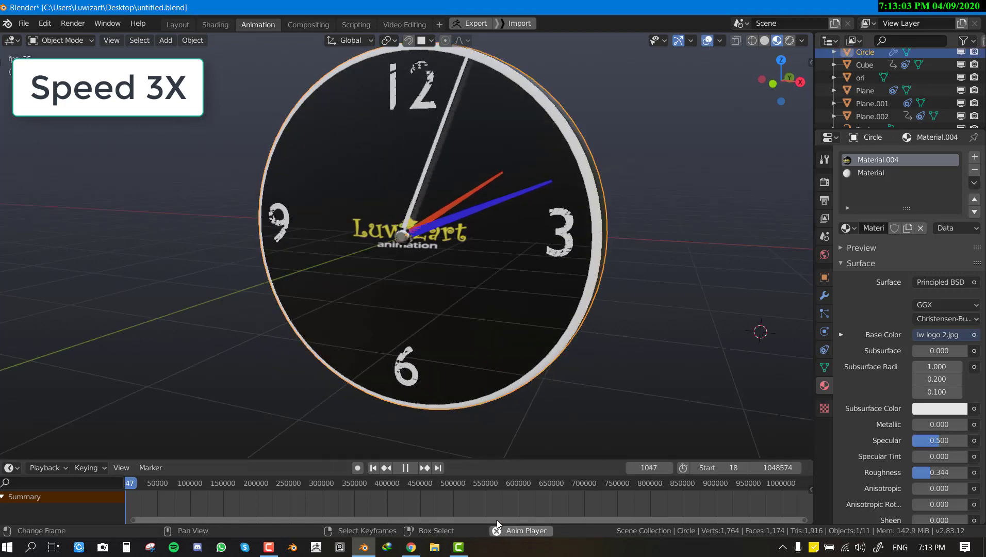
Select the clock's red hand, inspect the neighbouring clock parts and stop the animation playback.
right_click(497, 179)
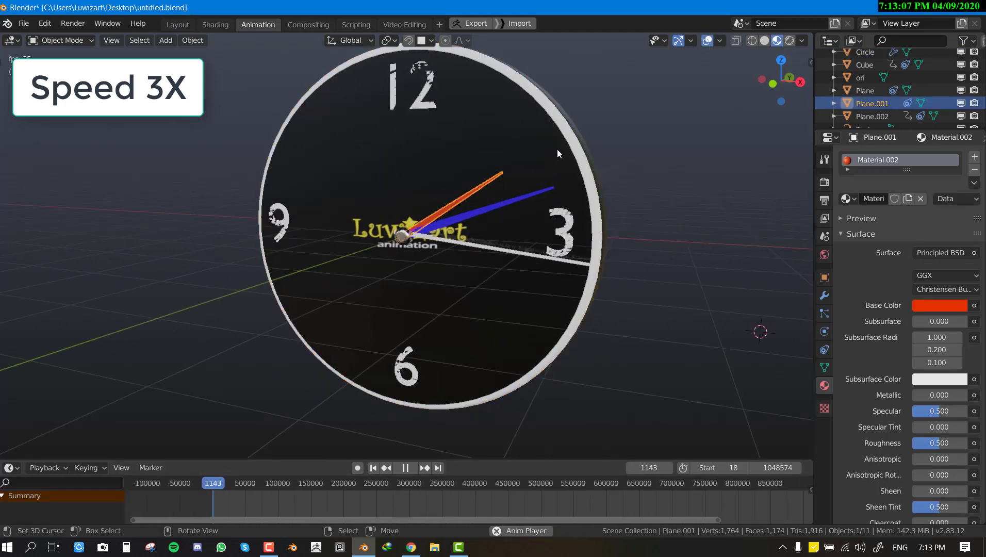
right_click(558, 149)
right_click(559, 232)
middle_drag(408, 258, 438, 222)
scroll(467, 258, down, 4)
scroll(437, 257, down, 2)
scroll(439, 221, down, 2)
key(space)
Select the tall cube beside the clock and move it sideways, closer to the clock.
right_click(33, 177)
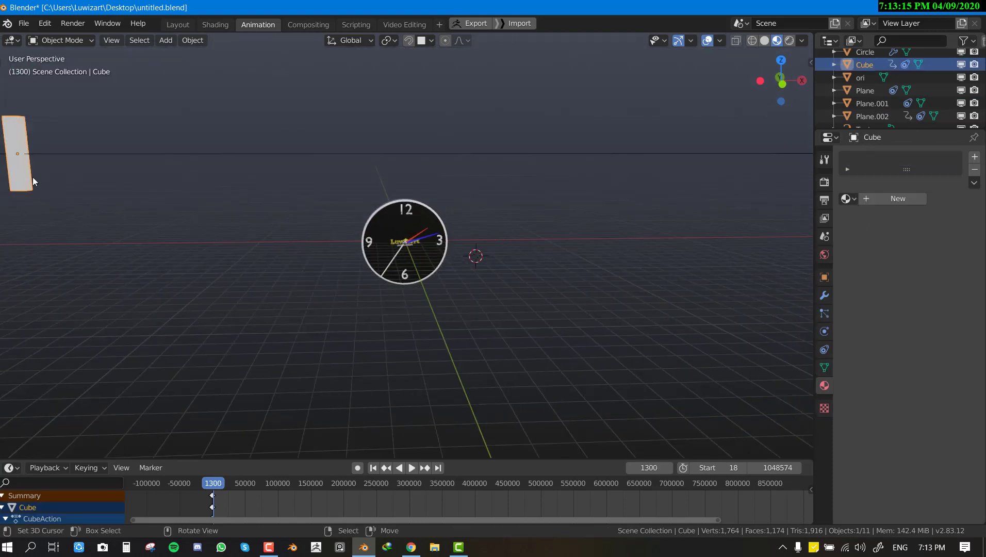
key(g)
click(290, 170)
scroll(299, 169, up, 3)
Try moving the cube sideways past the clock and back to test how it drives the blue hand.
key(g)
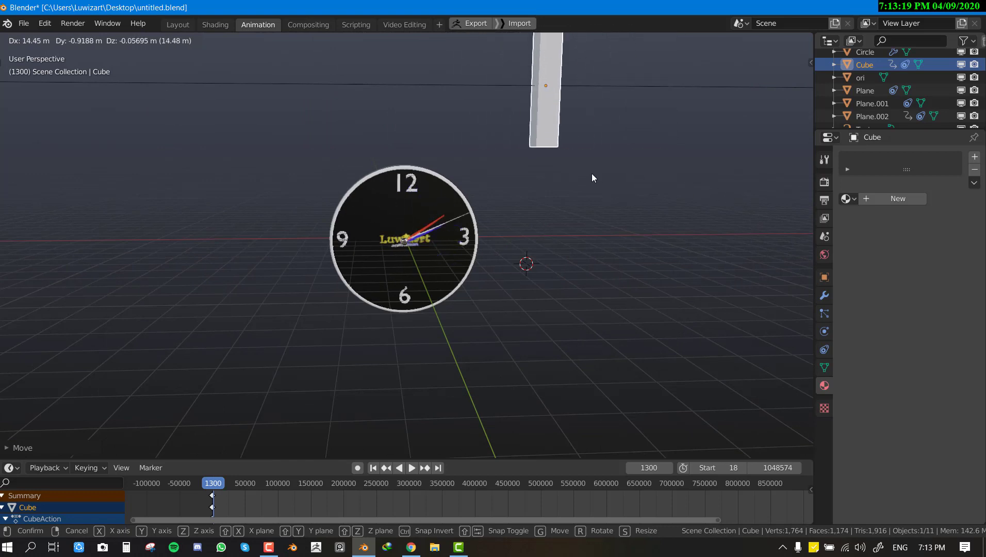
right_click(193, 160)
key(g)
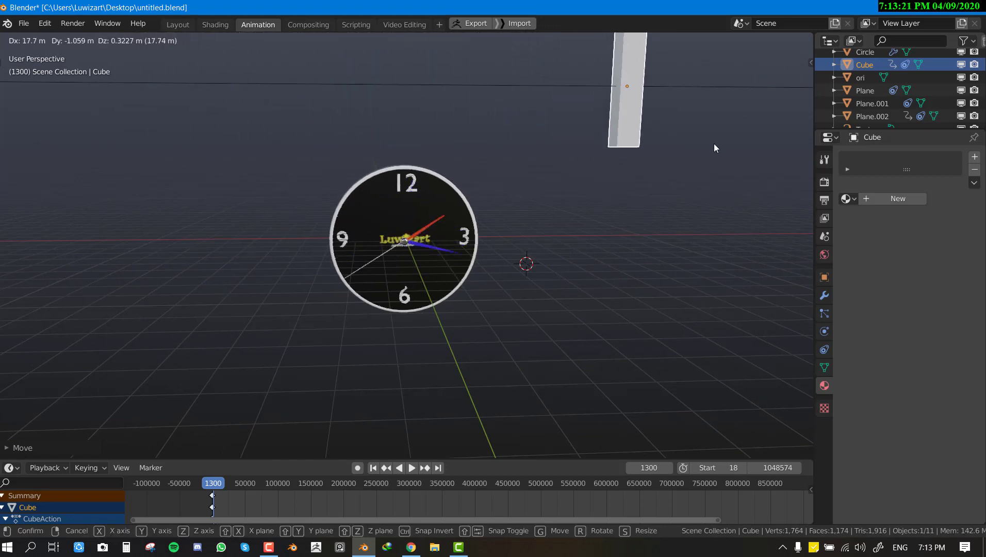
right_click(431, 155)
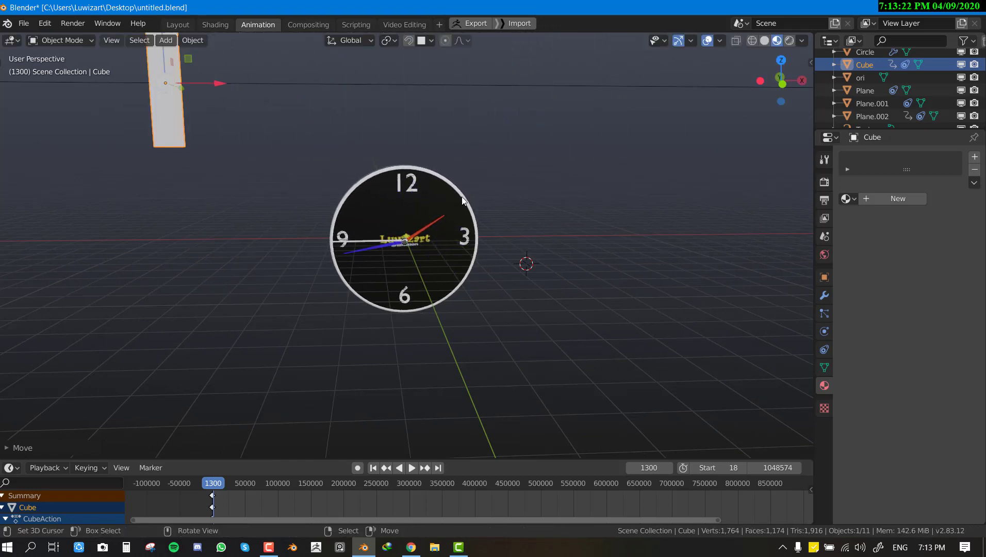
click(424, 84)
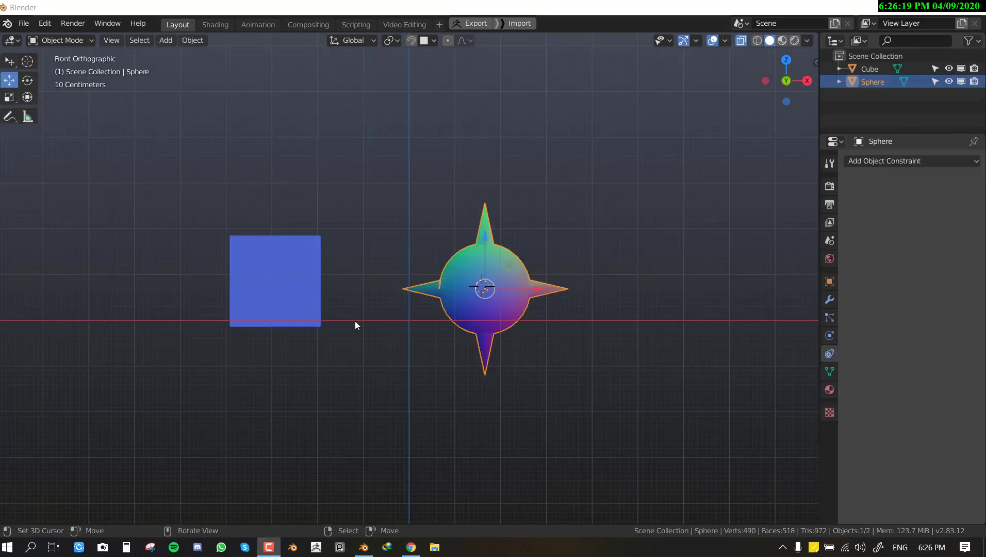
Add a Copy Location constraint to the spiked sphere and set the Cube as its target.
middle_drag(363, 323, 417, 346)
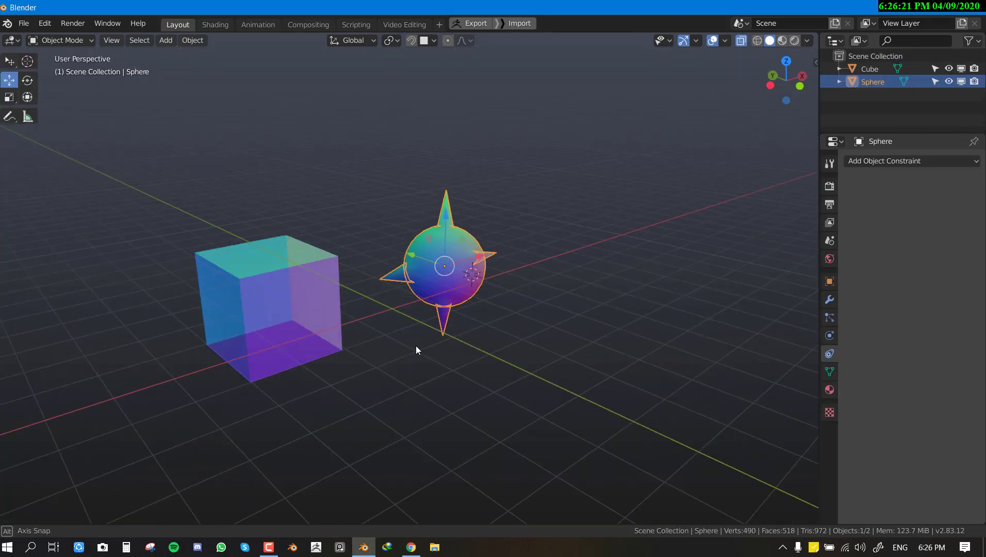
key(KP_1)
click(892, 164)
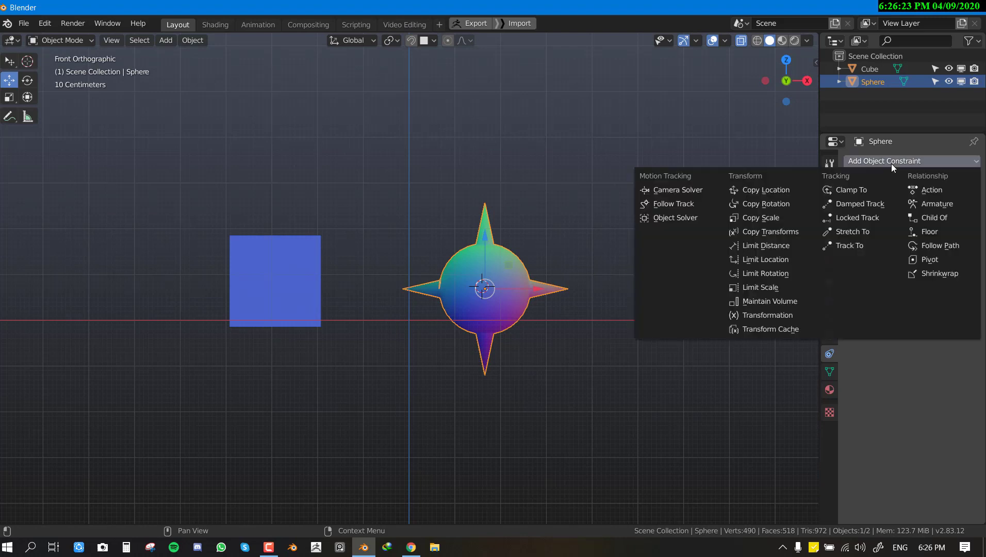
click(757, 188)
shift+middle_drag(757, 191, 801, 202)
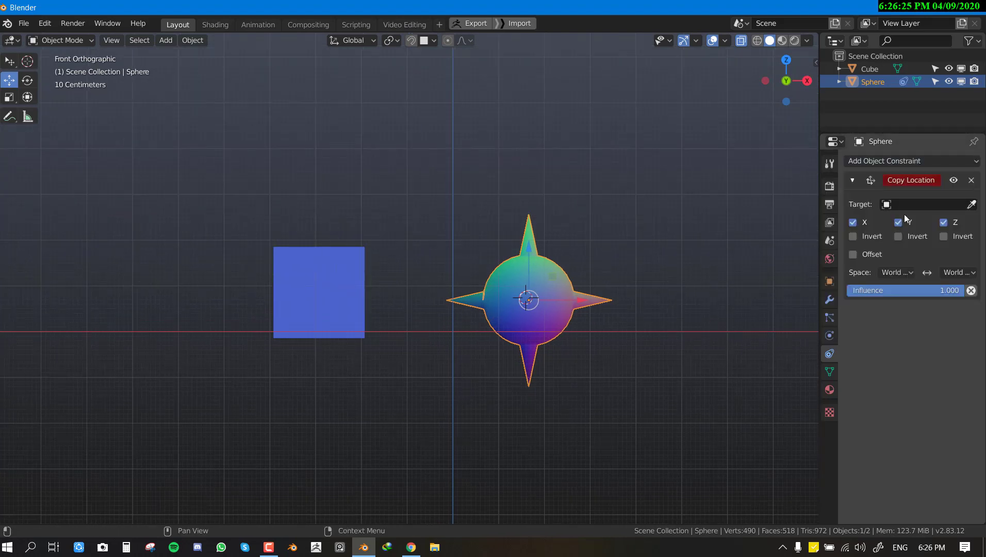
click(972, 204)
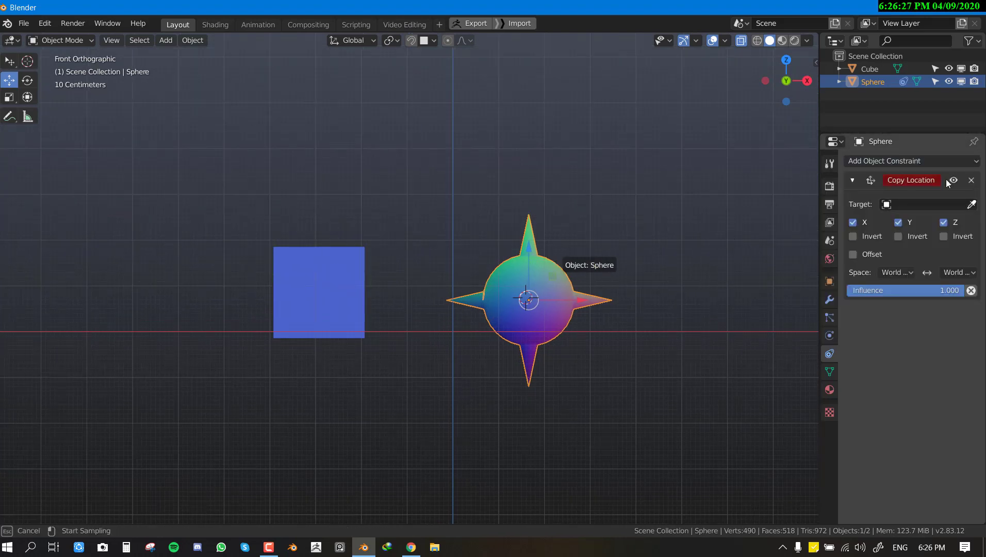
click(924, 203)
click(924, 204)
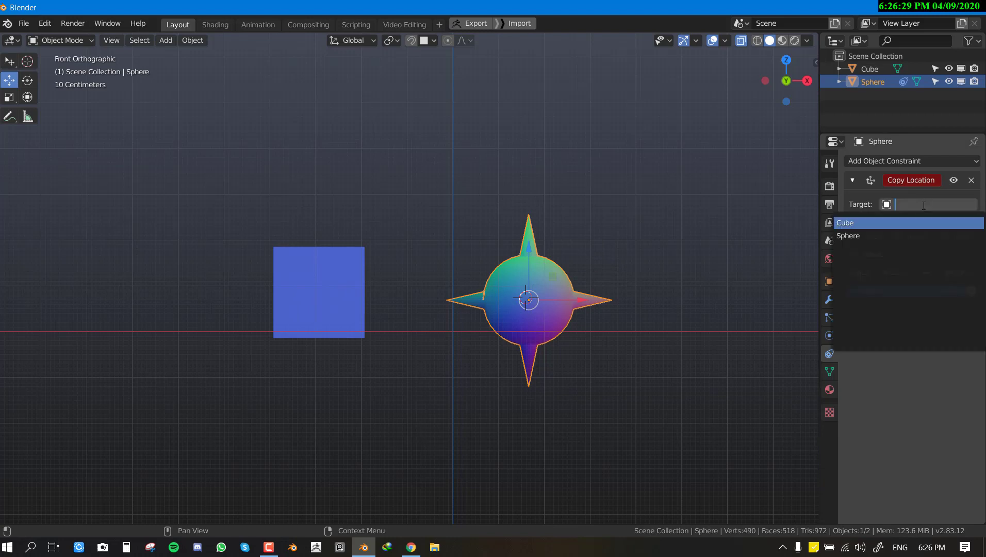
click(897, 223)
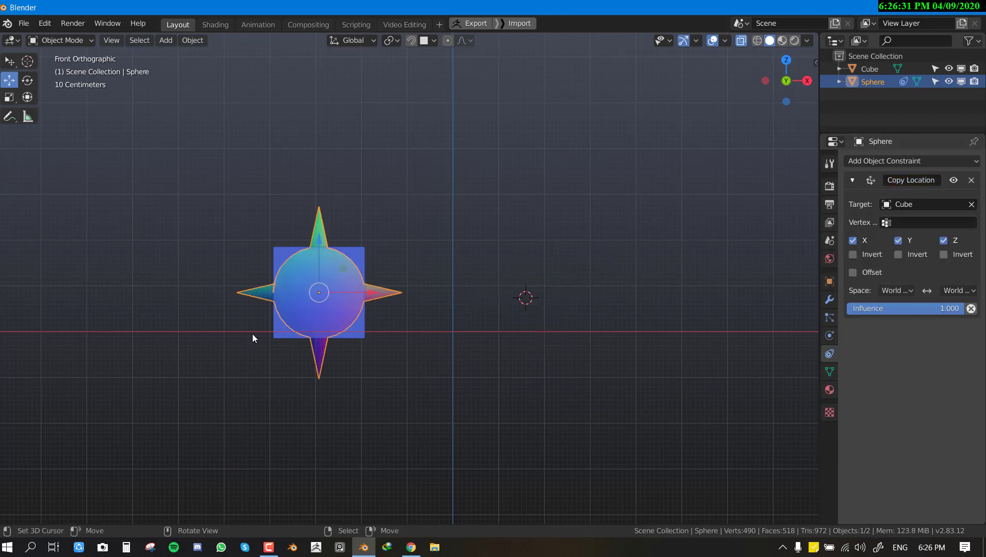
Try moving the cube around to test the sphere's Copy Location constraint, cancelling each move.
click(359, 337)
key(g)
key(Escape)
key(g)
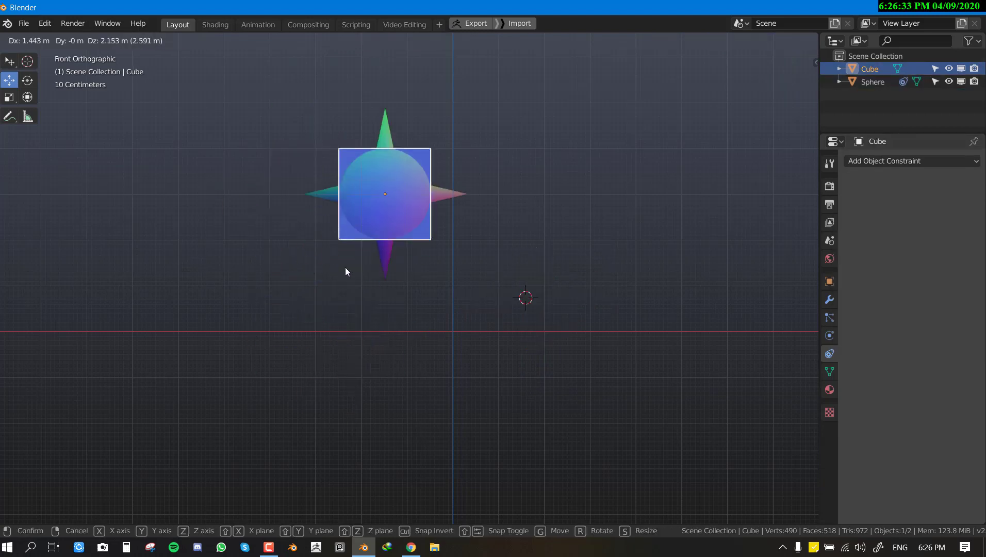
key(Escape)
key(g)
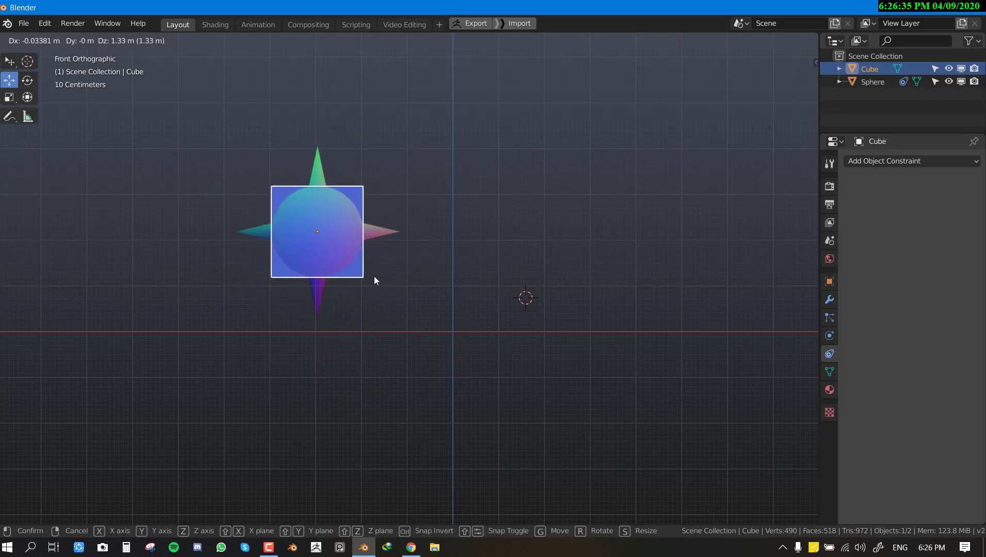
right_click(373, 331)
middle_drag(372, 330, 334, 347)
key(KP_1)
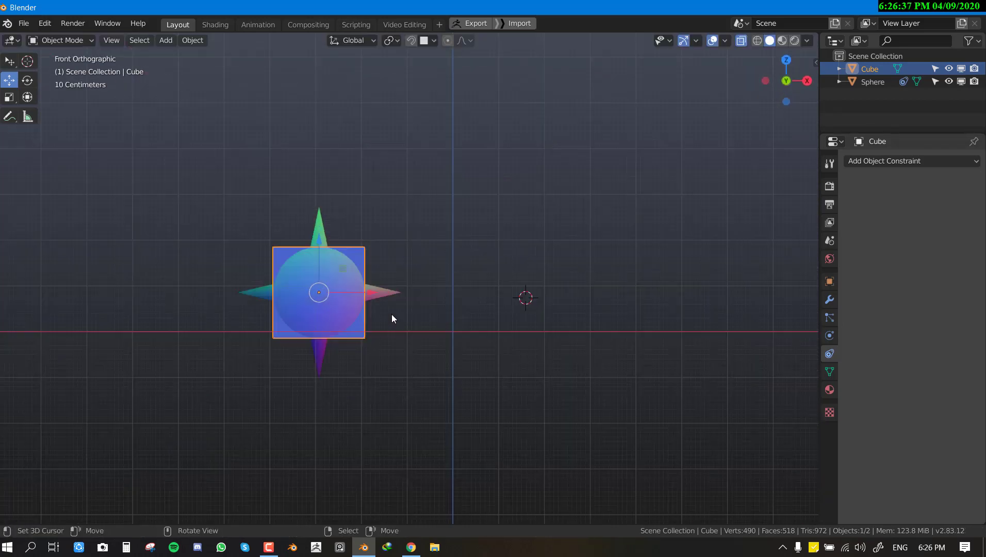
Disable the X axis in the sphere's Copy Location constraint and raise the cube slightly along Z.
click(397, 285)
click(861, 241)
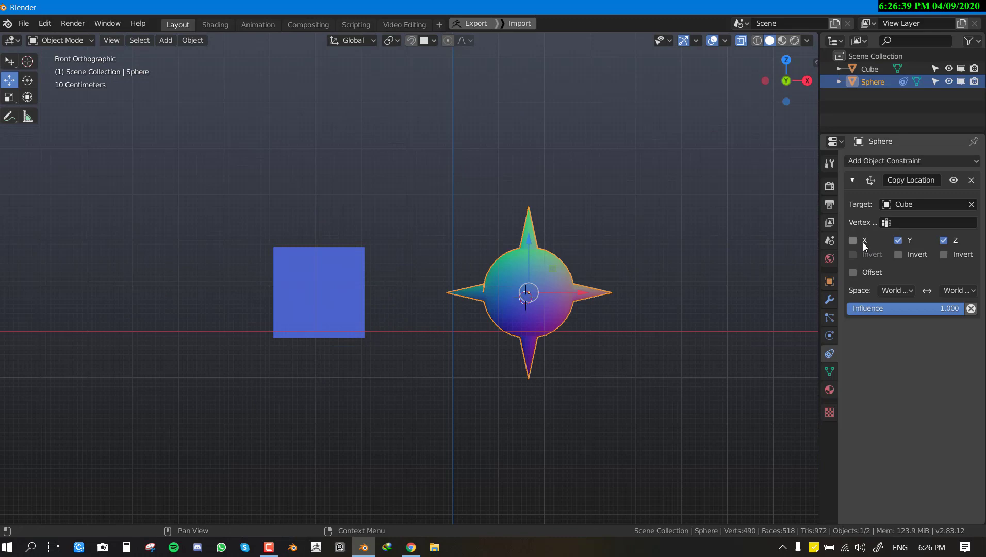
click(306, 335)
shift+middle_drag(388, 303, 397, 374)
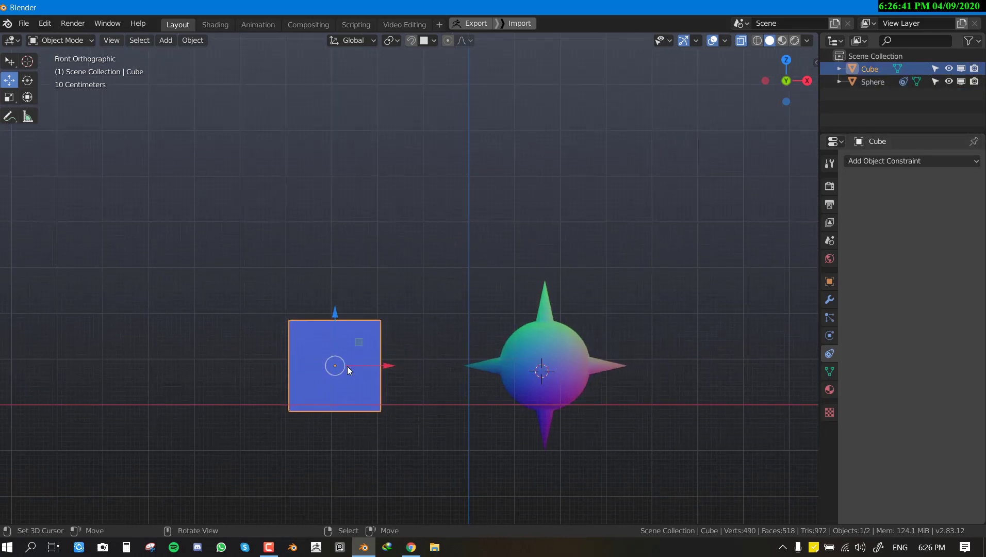
drag(336, 314, 337, 307)
Try moving the cube in front and perspective views to test copying only the Y and Z location.
key(g)
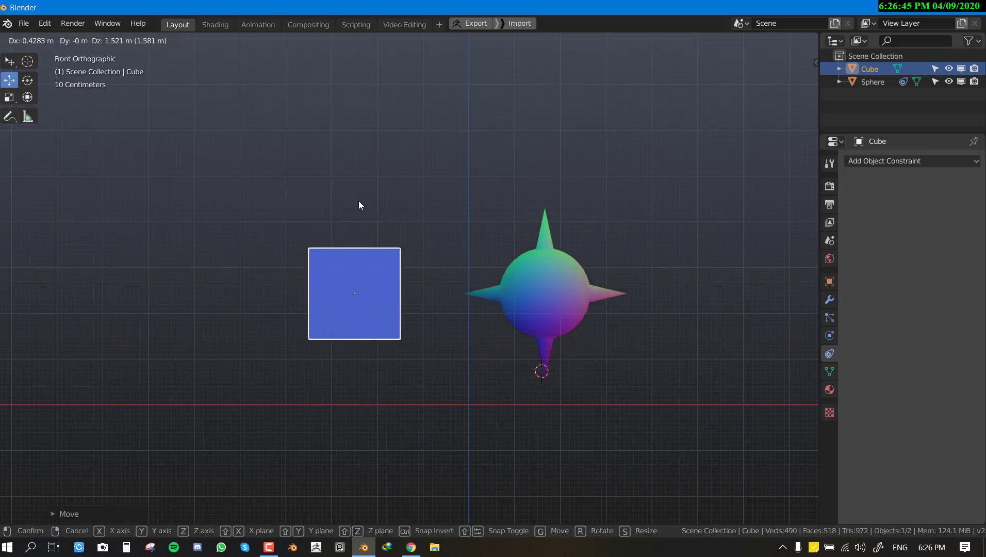
key(Escape)
middle_drag(379, 268, 676, 233)
key(g)
right_click(502, 271)
key(g)
right_click(439, 307)
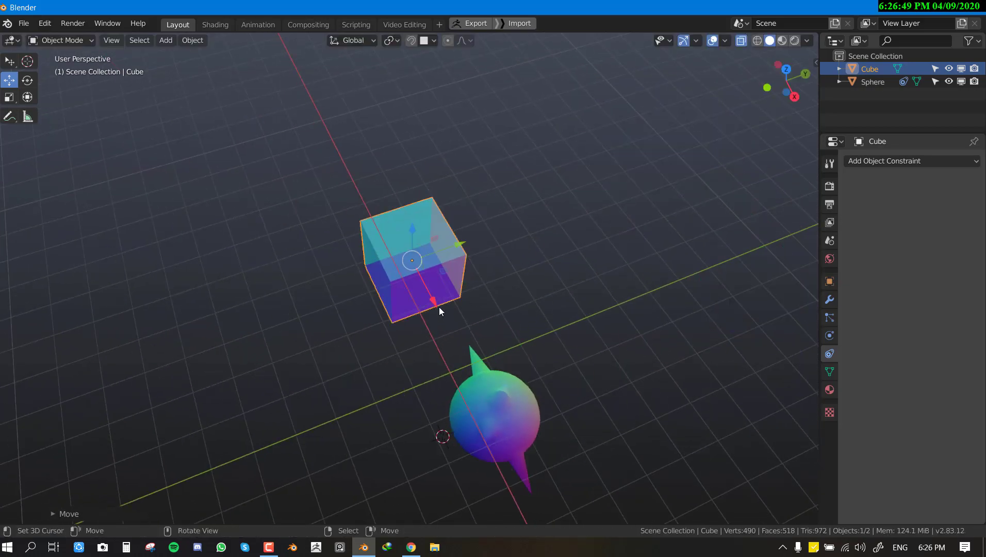
key(KP_1)
Replace the sphere's Copy Location constraint with a Copy Rotation constraint that targets the Cube.
click(464, 352)
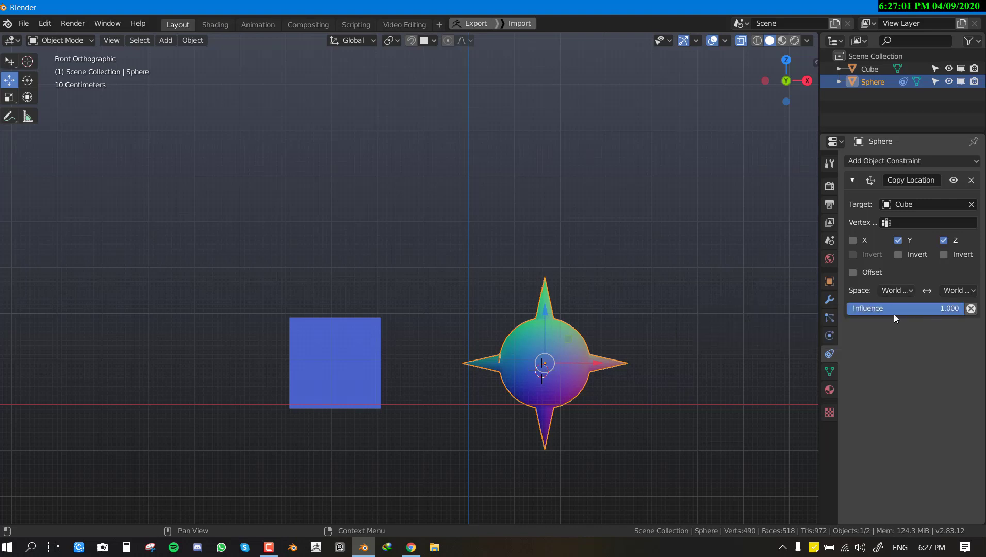
mouse_move(961, 309)
mouse_down()
mouse_move(847, 309)
mouse_move(963, 308)
mouse_up()
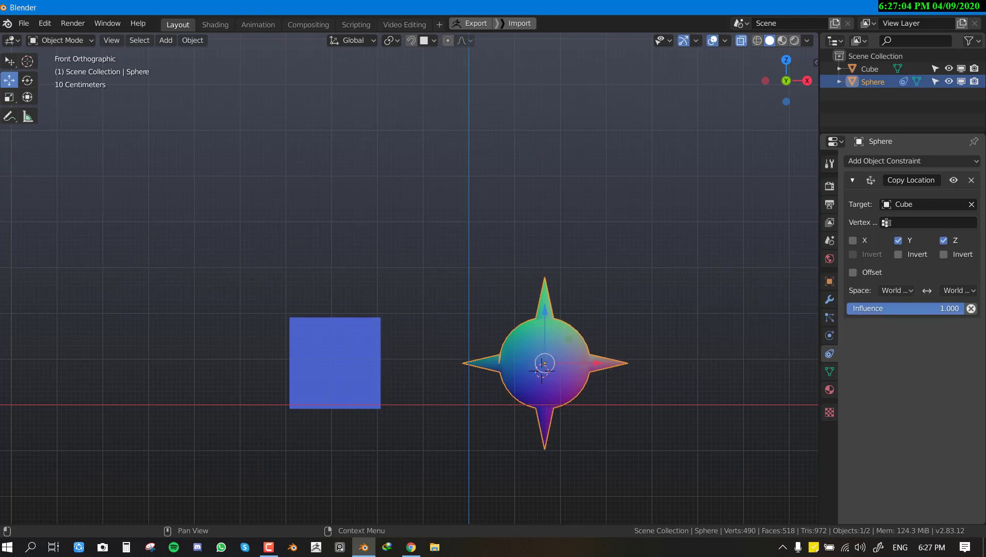
click(972, 181)
click(904, 161)
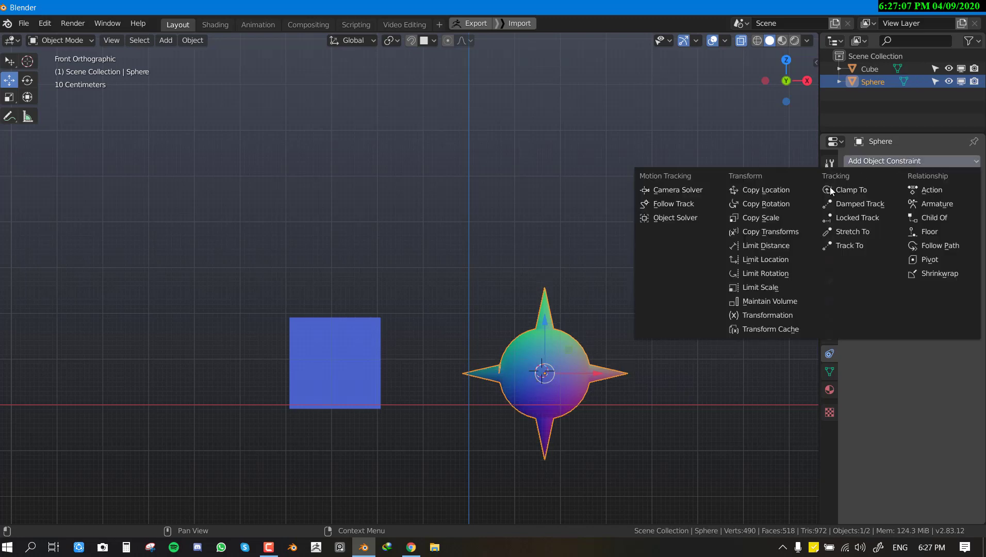
click(792, 205)
middle_drag(547, 268, 593, 278)
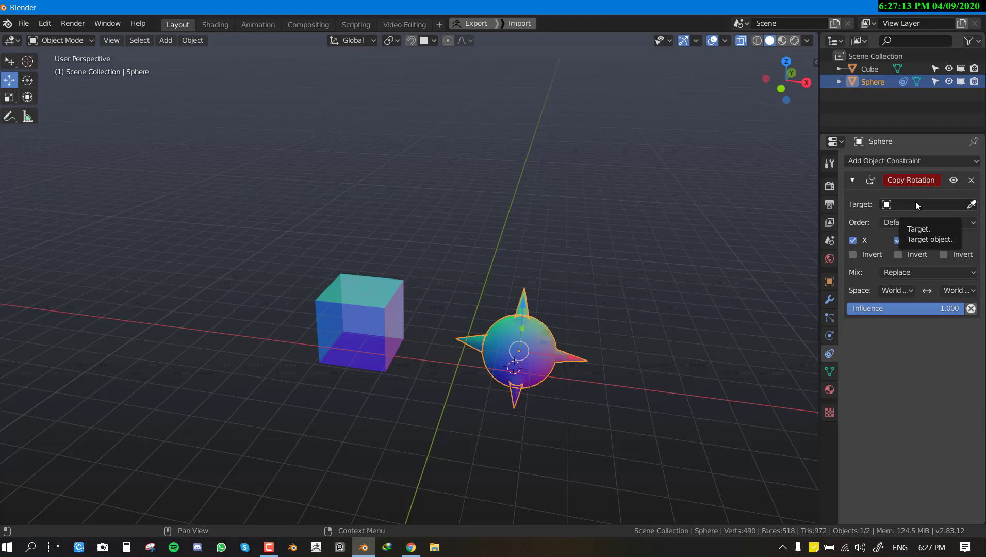
click(917, 203)
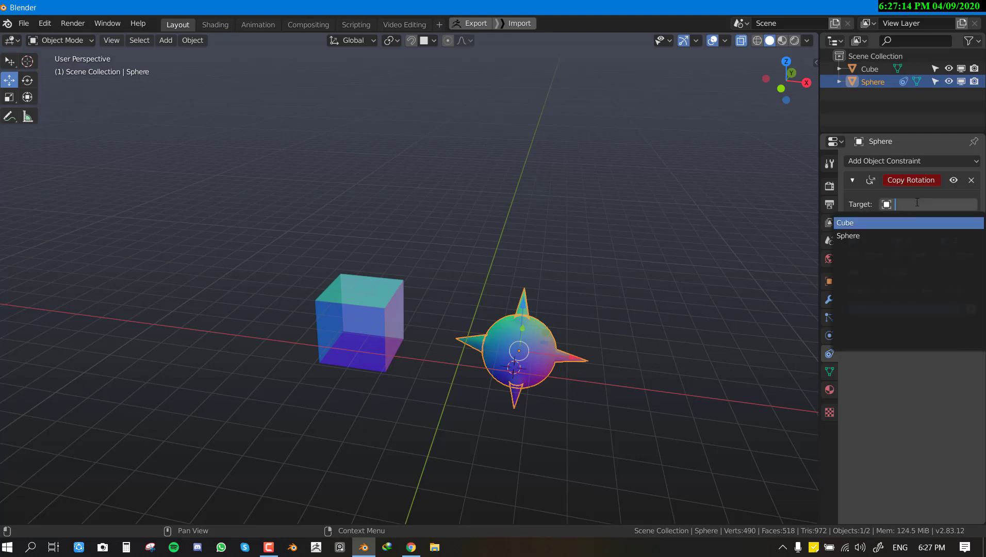
click(879, 225)
Try rotating the cube about the front view axis to test the sphere's Copy Rotation constraint.
key(KP_1)
click(374, 352)
key(r)
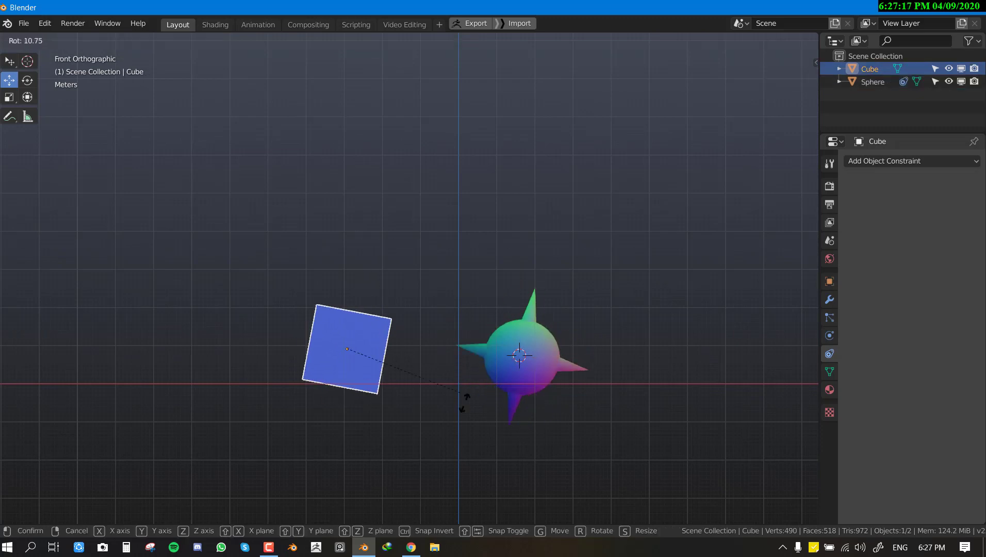
key(Escape)
Try trackball rotations of the cube to test how the sphere copies rotation on all axes.
key(r)
key(r)
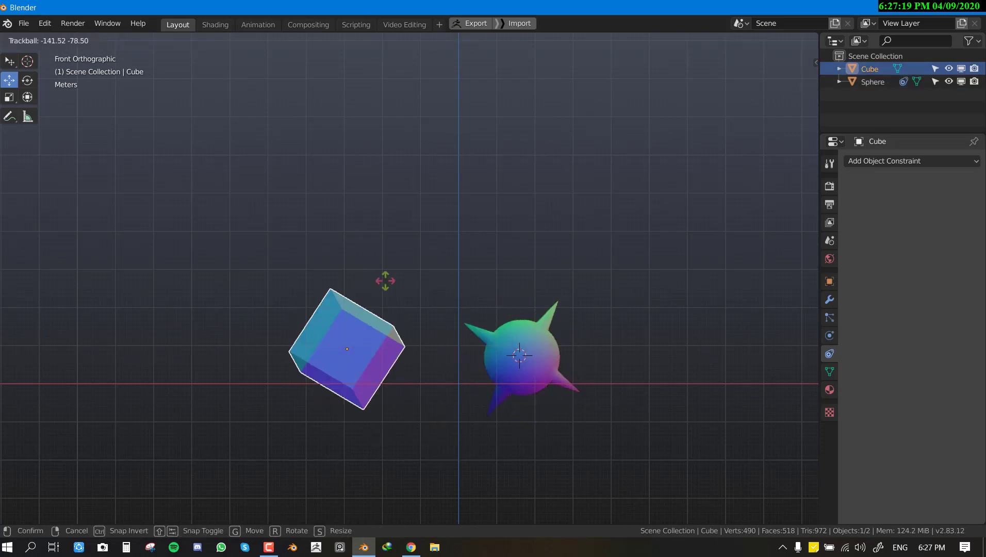
right_click(365, 427)
scroll(469, 393, up, 2)
shift+middle_drag(456, 420, 505, 244)
scroll(498, 217, up, 1)
key(r)
key(r)
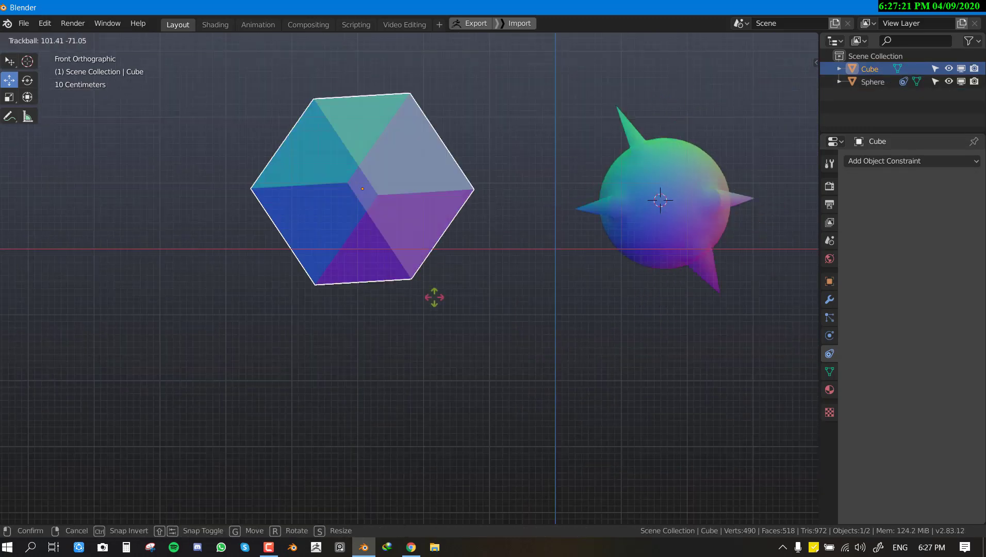
key(Escape)
Replace the sphere's Copy Rotation constraint with a Copy Scale constraint that targets the Cube.
click(636, 228)
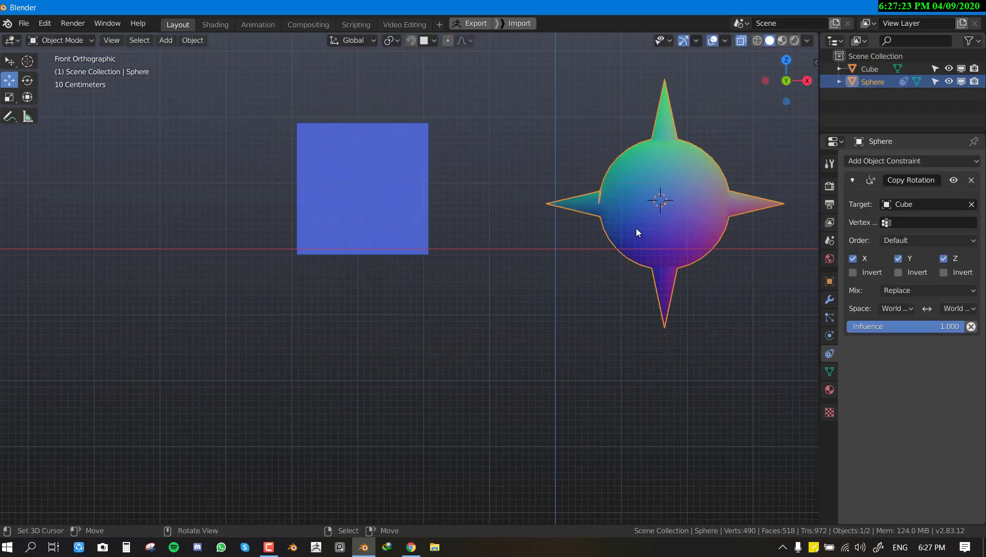
scroll(636, 228, down, 2)
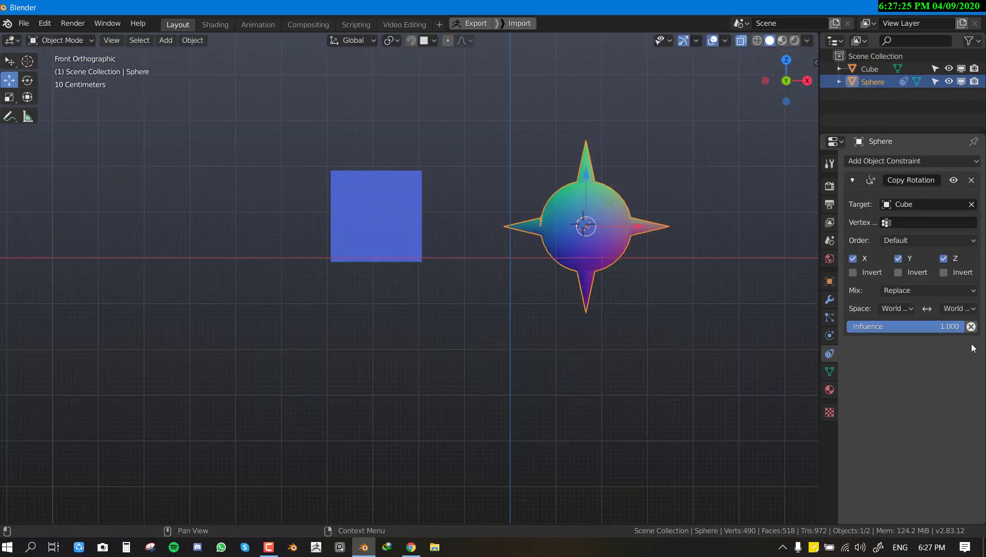
click(972, 179)
click(946, 161)
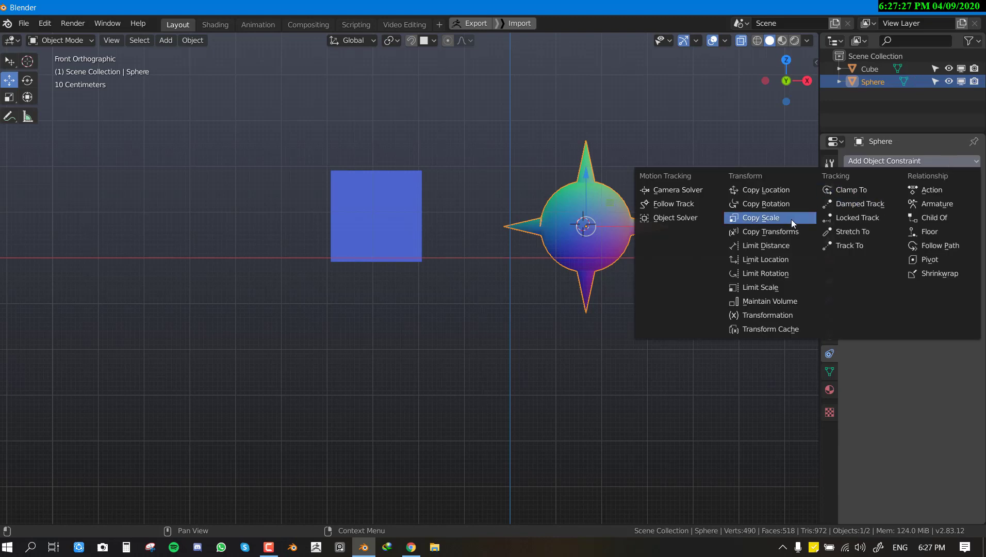
click(785, 221)
click(886, 206)
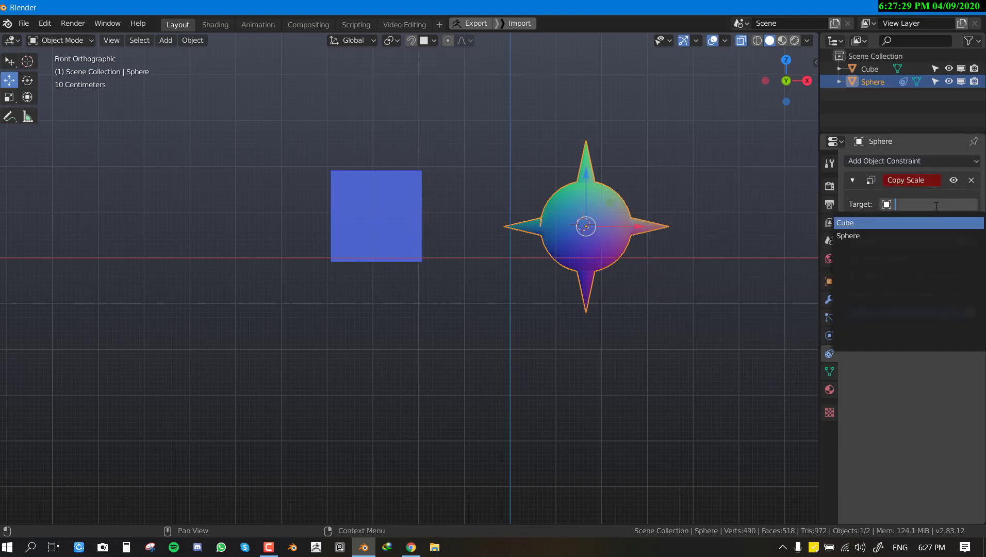
click(887, 223)
Try scaling up the cube to test the sphere's Copy Scale constraint.
click(337, 250)
key(s)
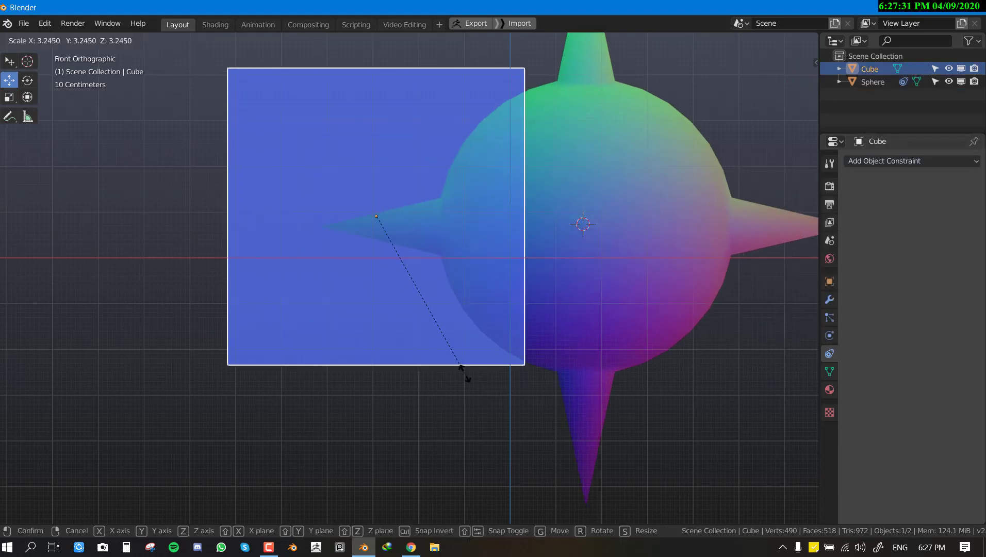
key(Escape)
Disable the X axis in the sphere's Copy Scale constraint.
click(588, 238)
click(869, 245)
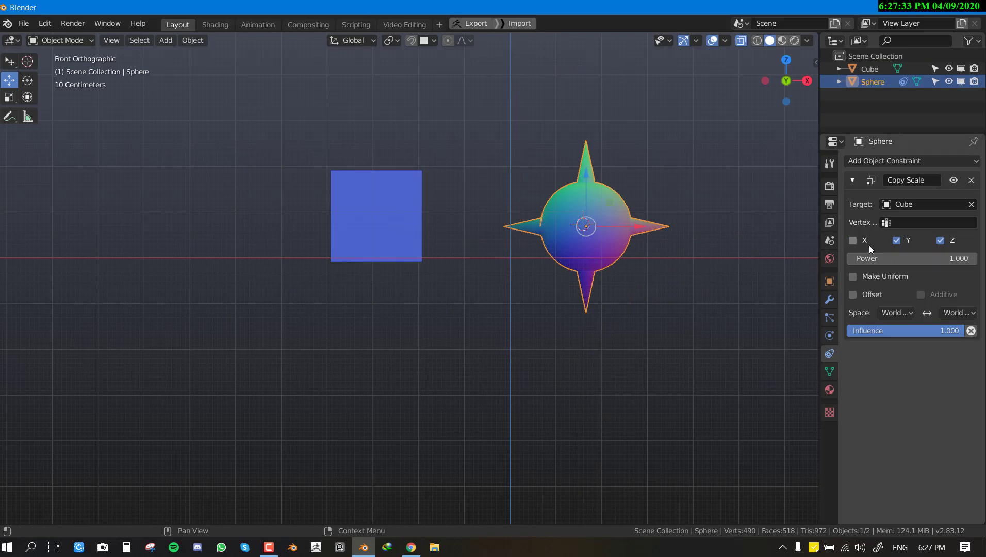
Scale the cube up to about two and a half times its size and make the sphere active again.
click(411, 215)
key(s)
click(467, 249)
click(633, 239)
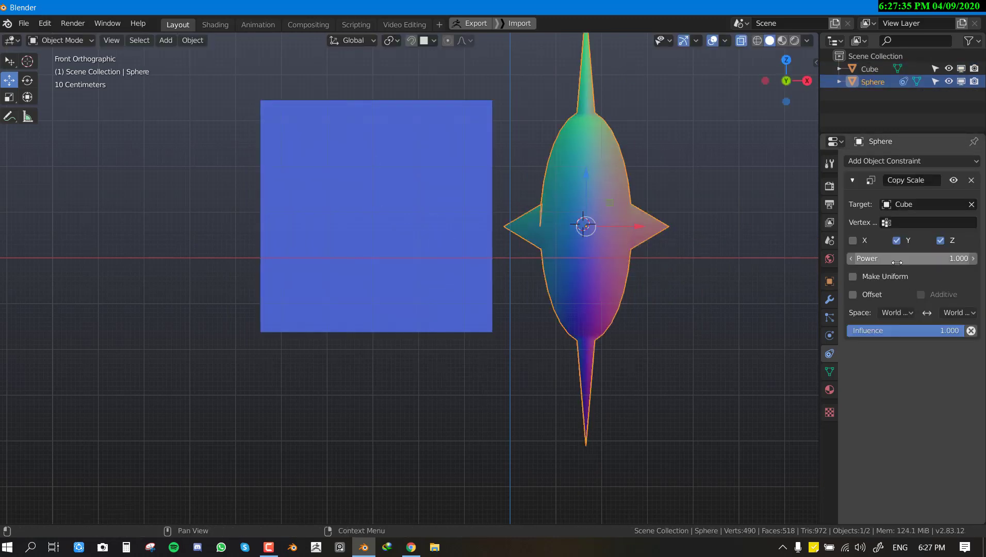
Set the Power of the sphere's Copy Scale constraint to 0.890 and enable Make Uniform.
mouse_move(913, 258)
mouse_down()
mouse_move(934, 258)
mouse_move(911, 258)
mouse_up()
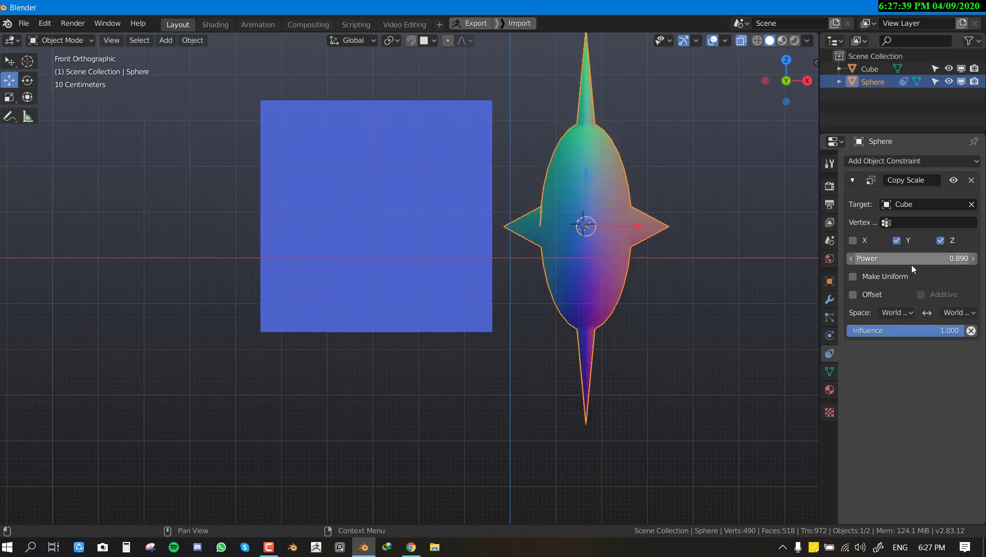
click(887, 277)
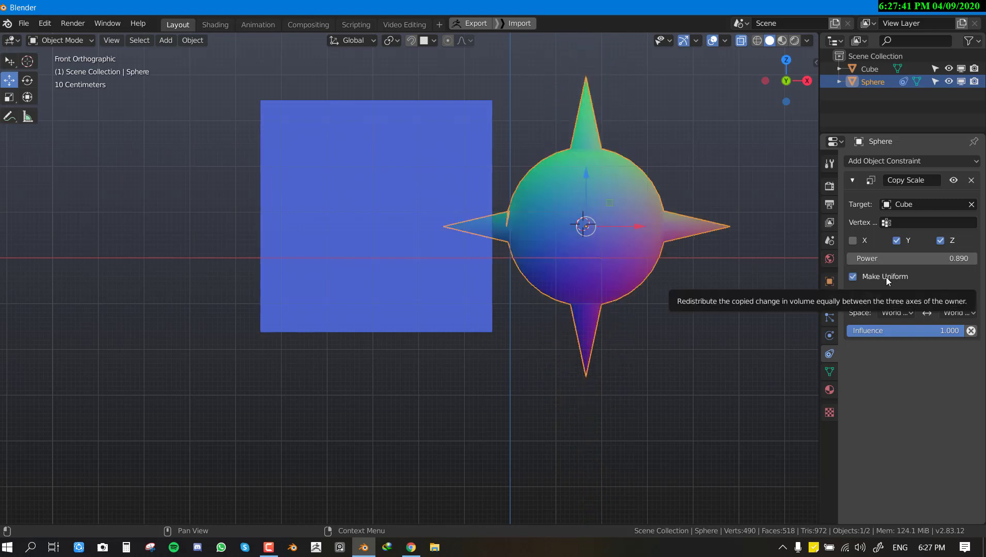
click(866, 278)
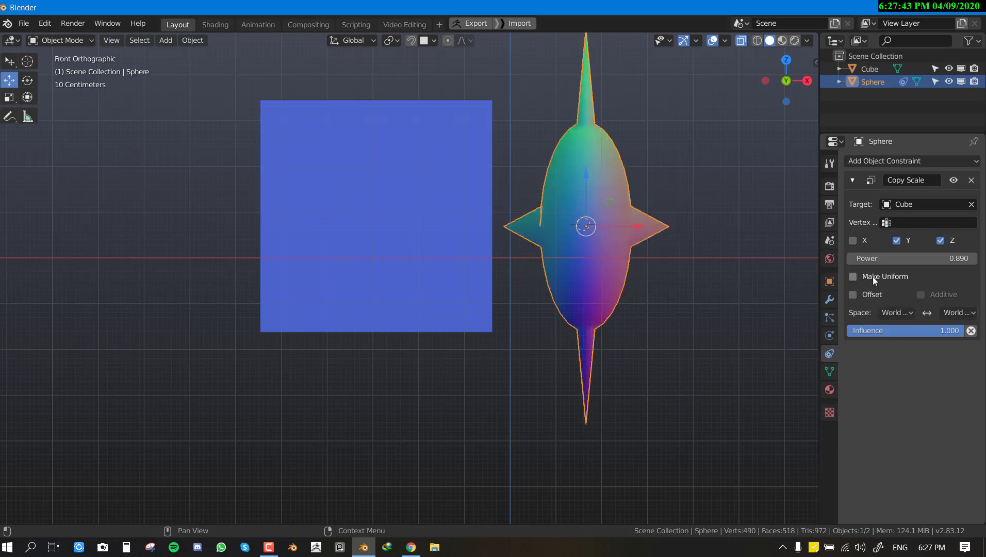
click(875, 276)
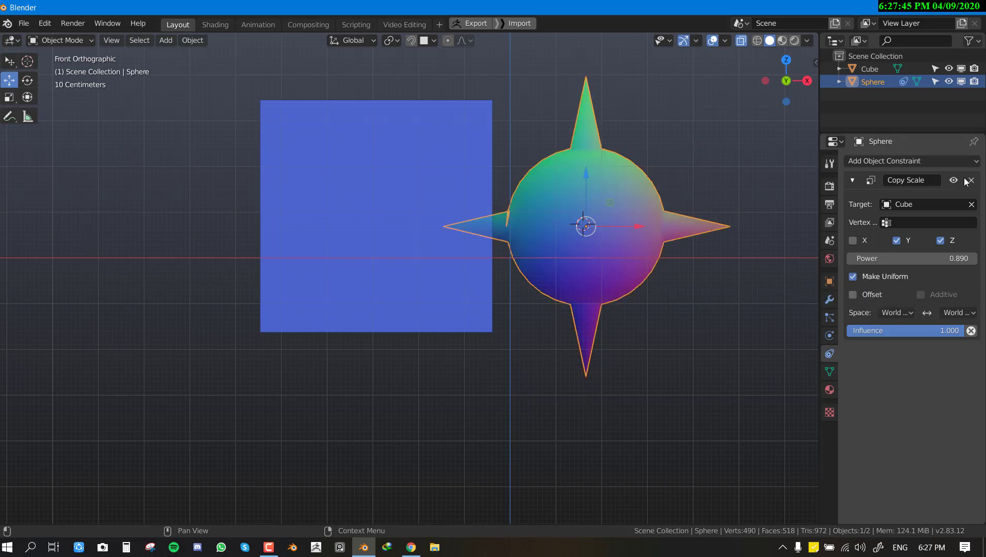
Remove the Copy Scale constraint from the sphere and clear the cube's scale.
click(971, 180)
click(389, 243)
key(alt+s)
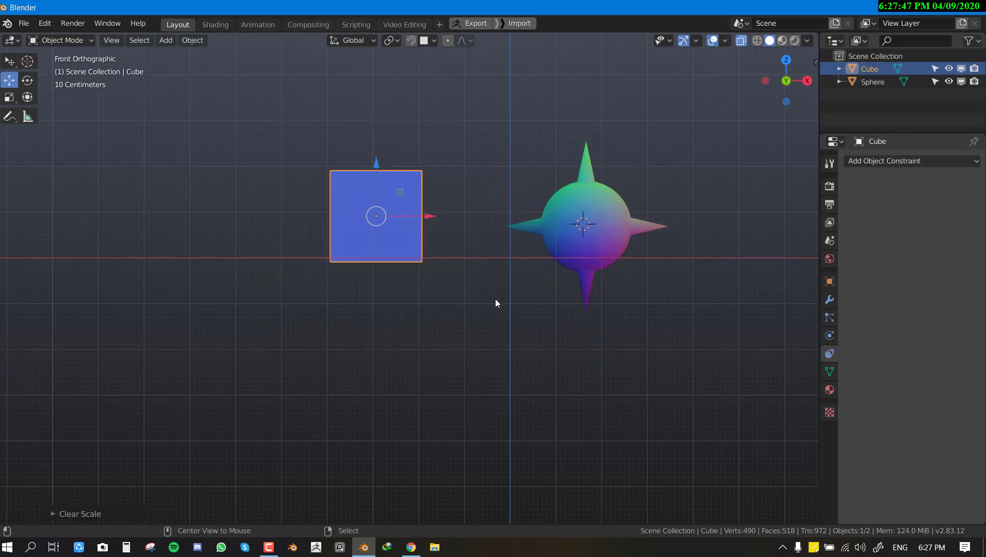
Add a Copy Transforms constraint to the sphere with the Cube as its target.
click(922, 161)
click(557, 225)
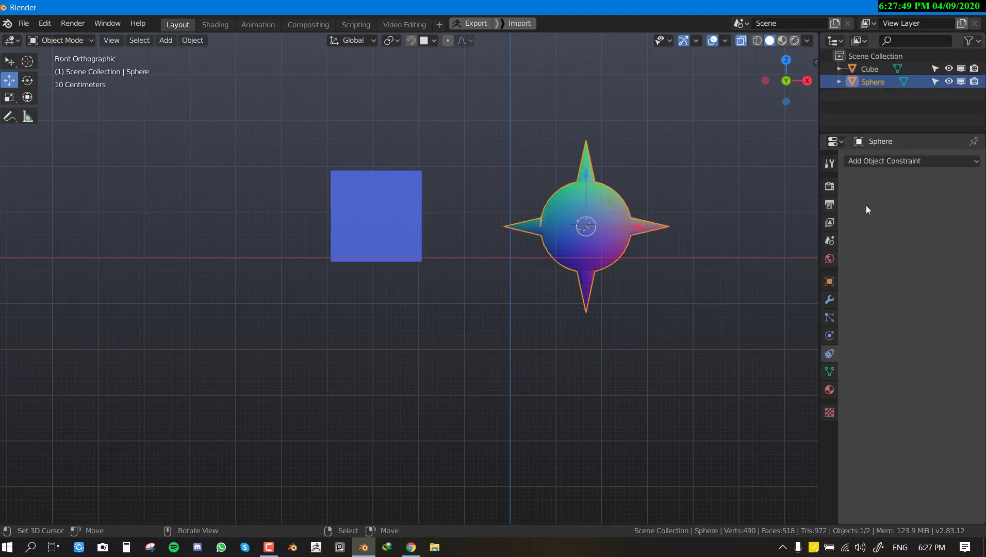
click(889, 162)
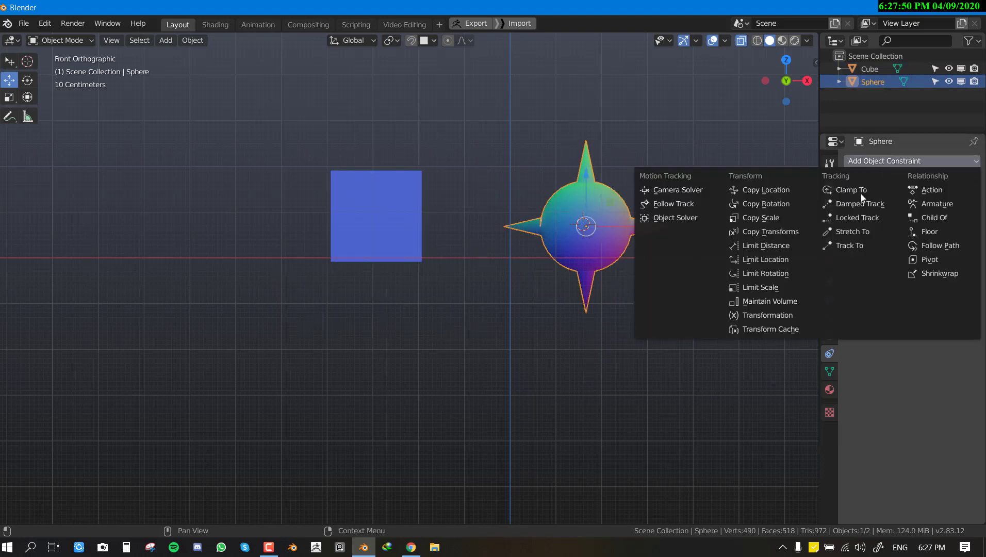
click(788, 233)
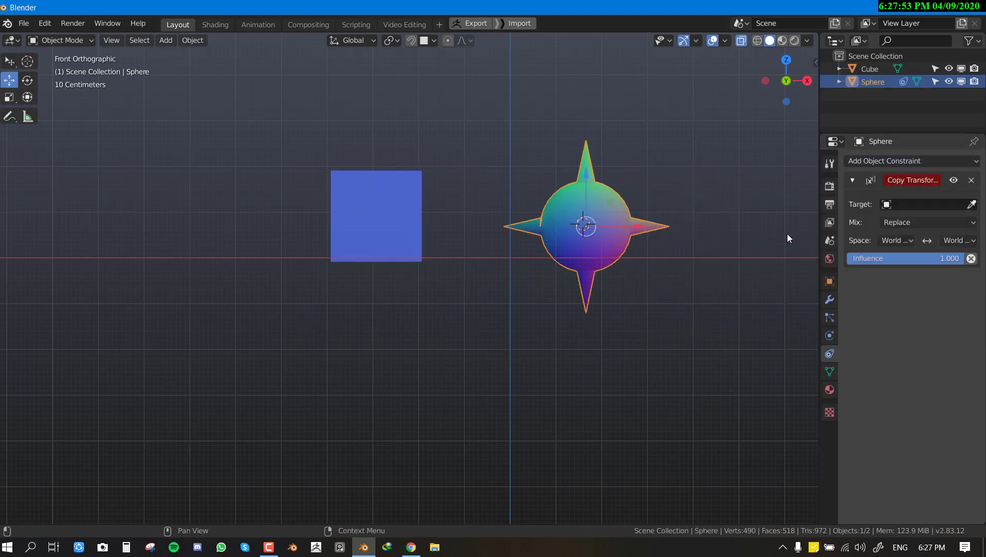
click(919, 206)
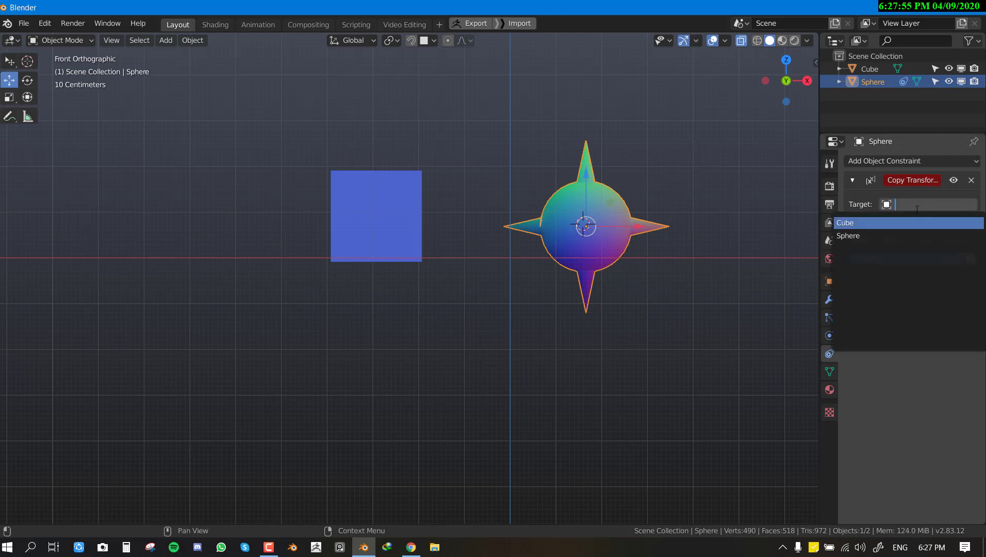
click(899, 223)
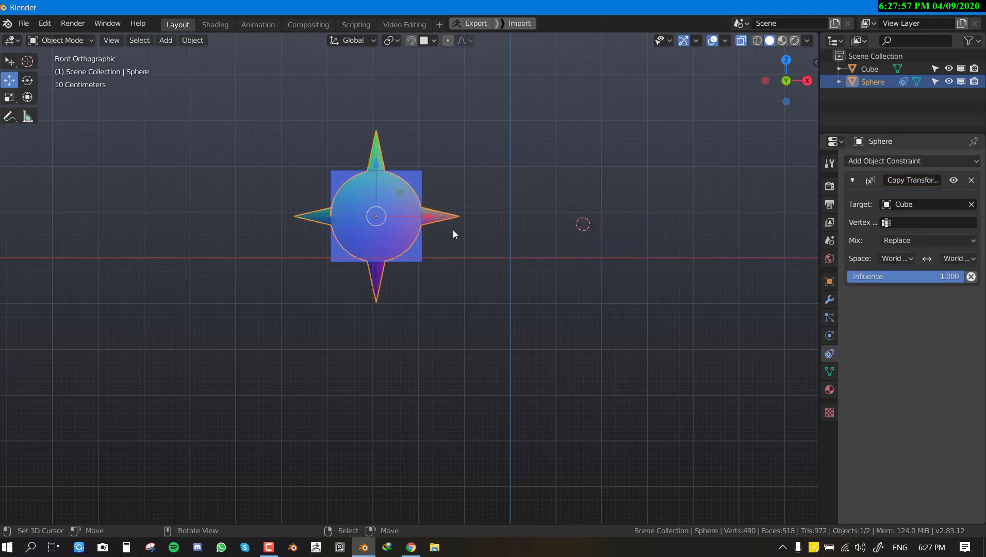
Try scaling and moving the cube to test the sphere's Copy Transforms constraint.
click(411, 260)
key(s)
key(Escape)
key(g)
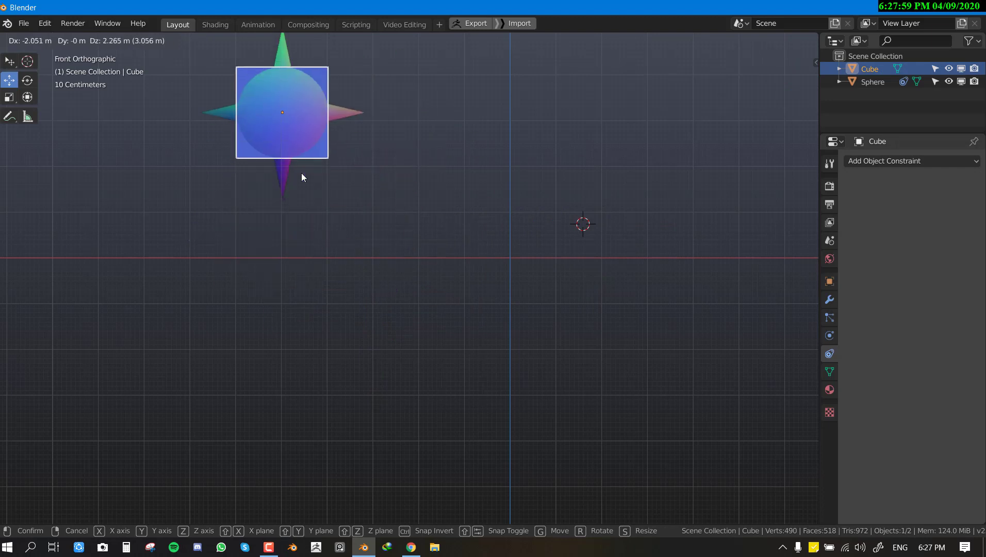
key(Escape)
Replace the sphere's Copy Transforms constraint with a Limit Distance constraint that targets the Cube.
click(445, 220)
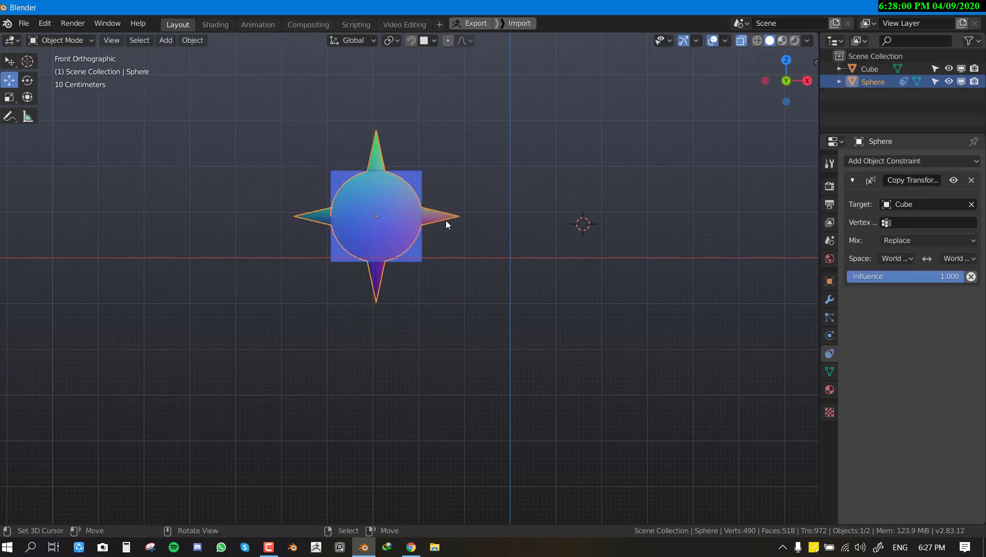
click(973, 180)
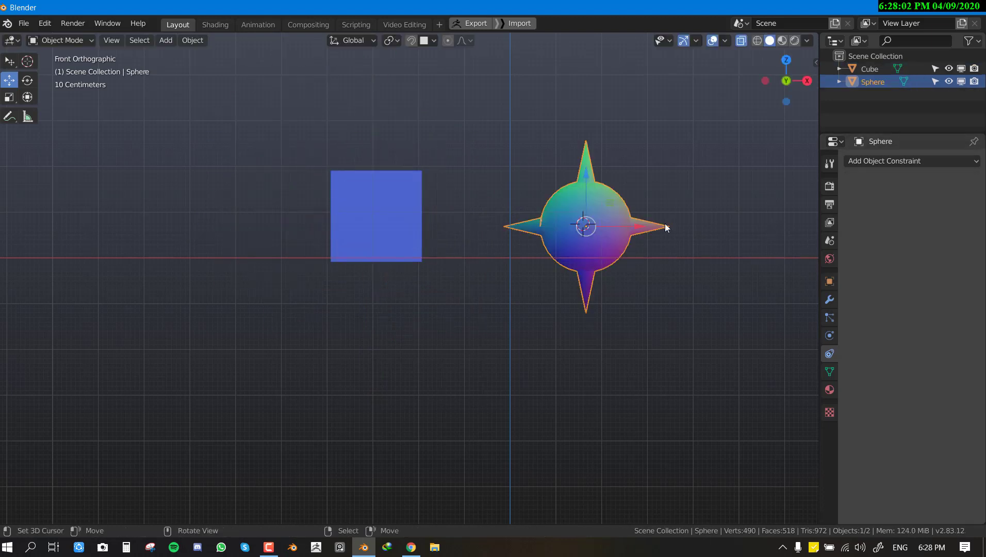
click(878, 161)
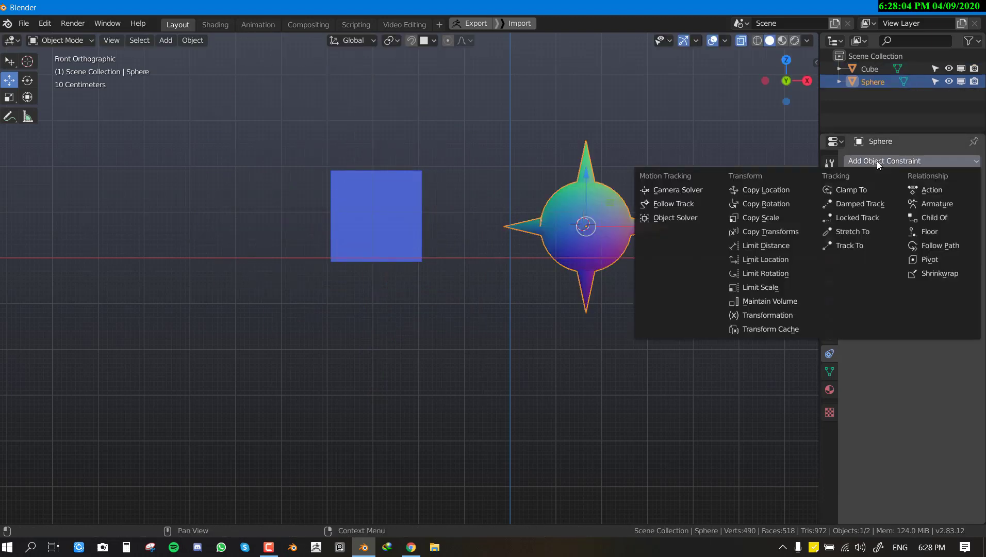
click(799, 247)
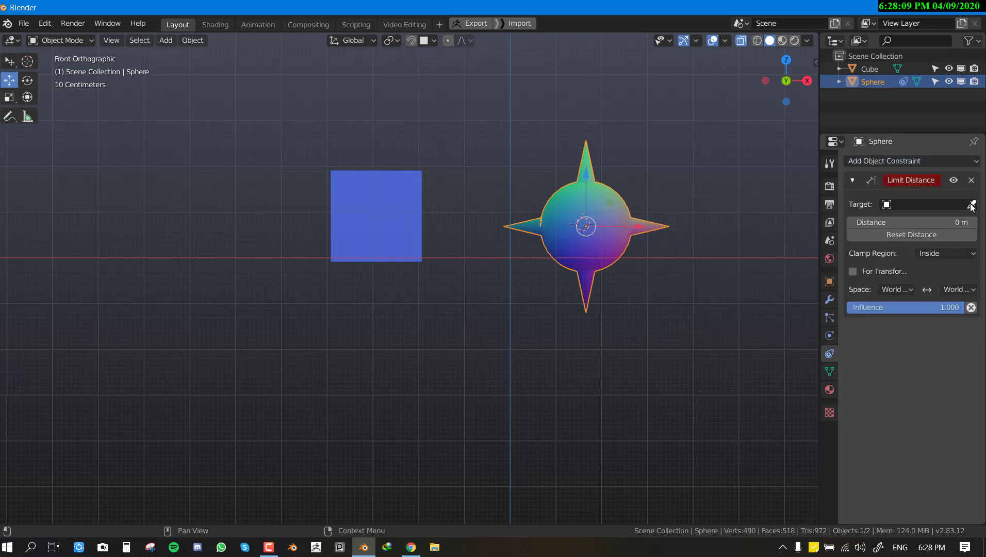
click(909, 205)
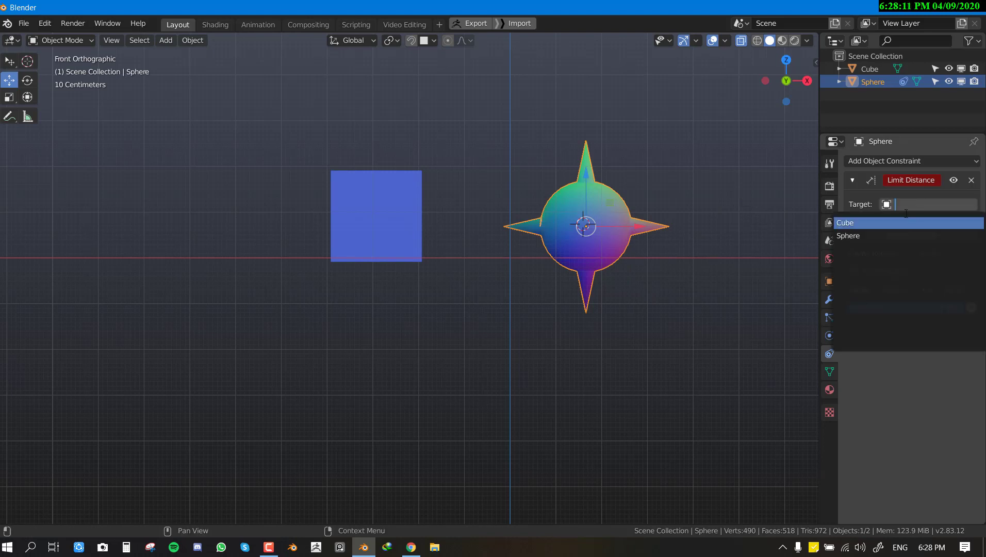
click(856, 222)
Try moving the cube away from the sphere to test the Limit Distance constraint.
click(379, 251)
key(g)
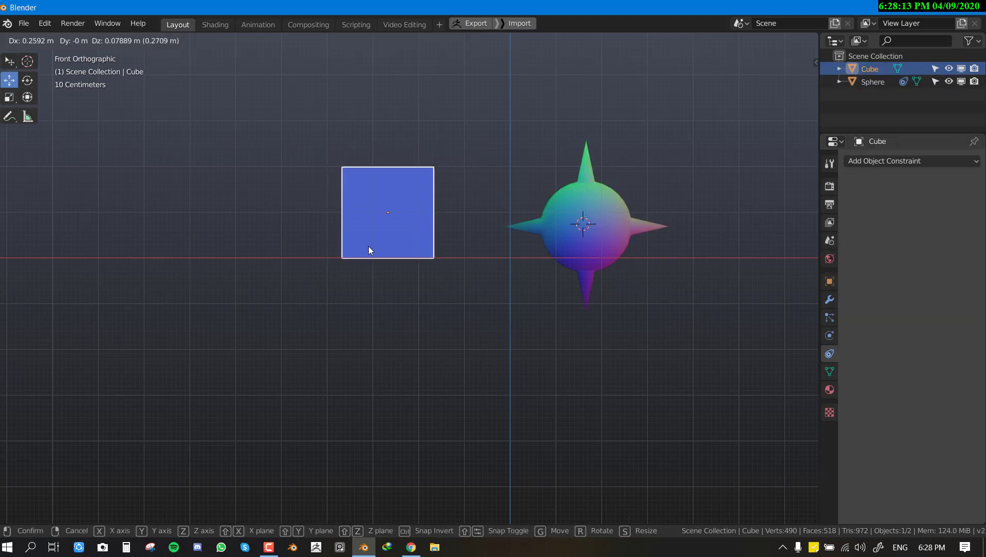
key(Escape)
scroll(525, 276, down, 3)
key(g)
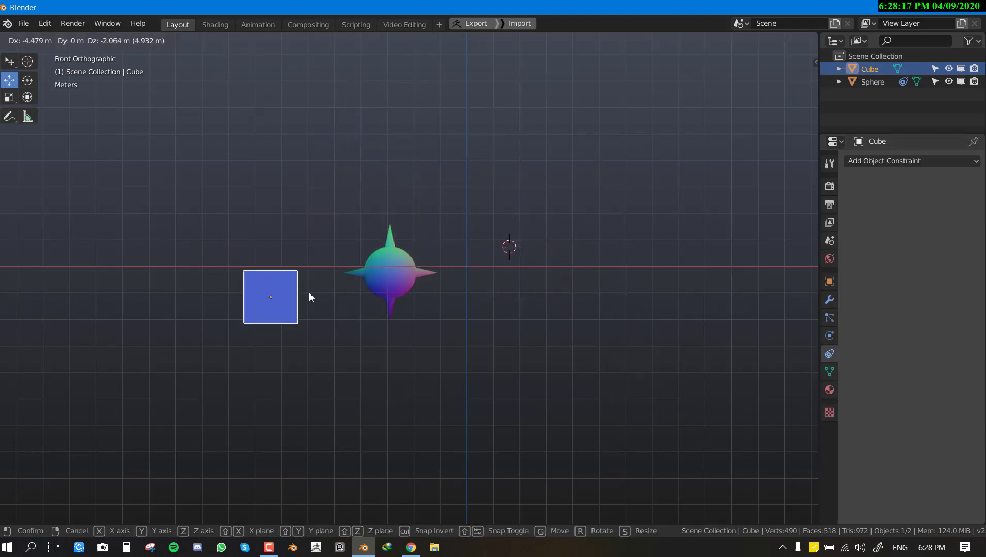
key(Escape)
Set the Distance of the sphere's Limit Distance constraint to 10 m.
click(510, 244)
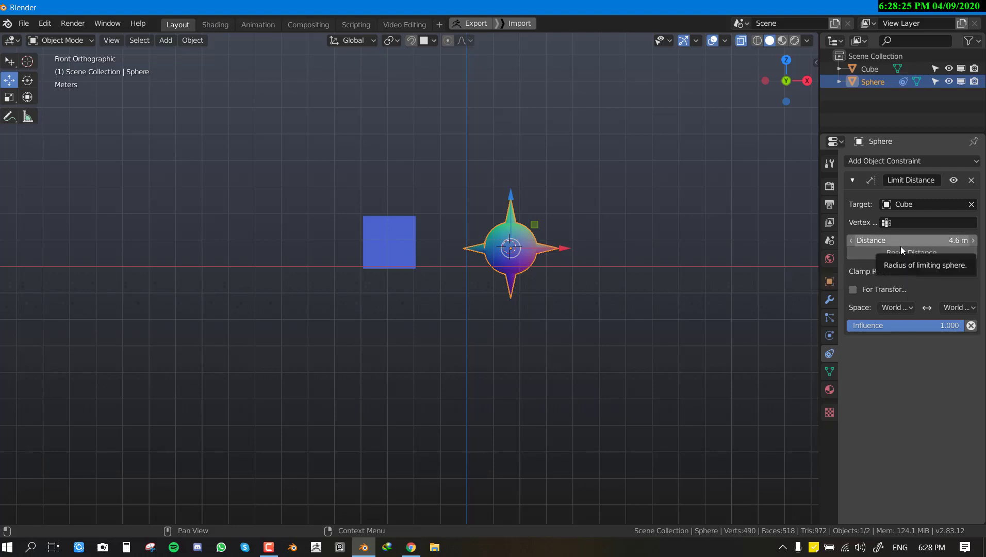
click(901, 247)
text(10)
key(Return)
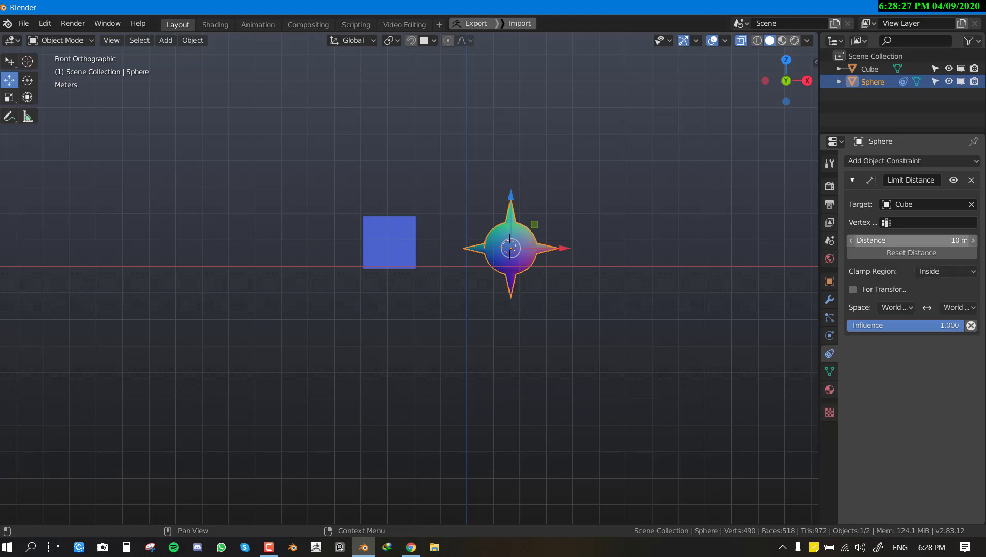
Try moving the cube far across the scene to test the 10 m distance limit on the sphere.
click(379, 237)
scroll(412, 263, down, 3)
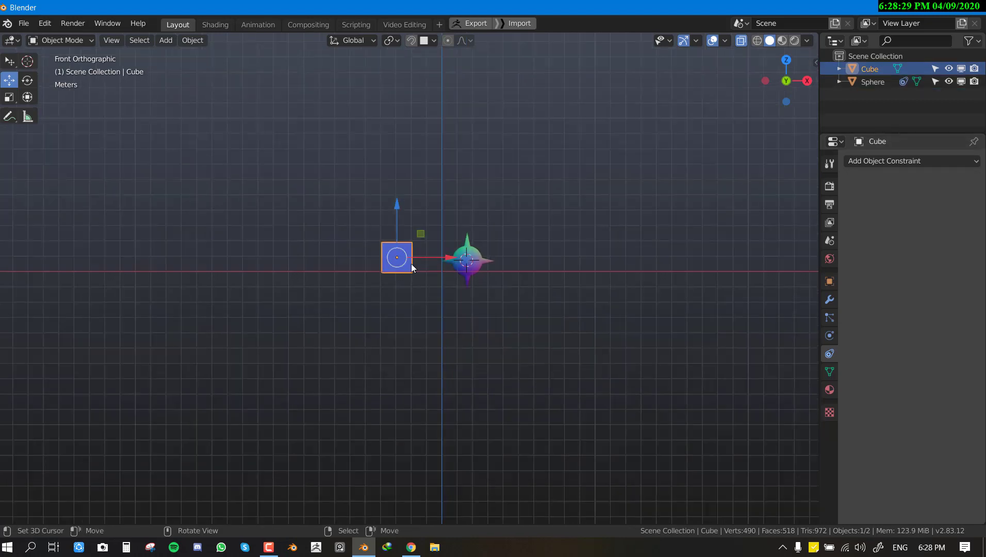
key(g)
key(Escape)
key(g)
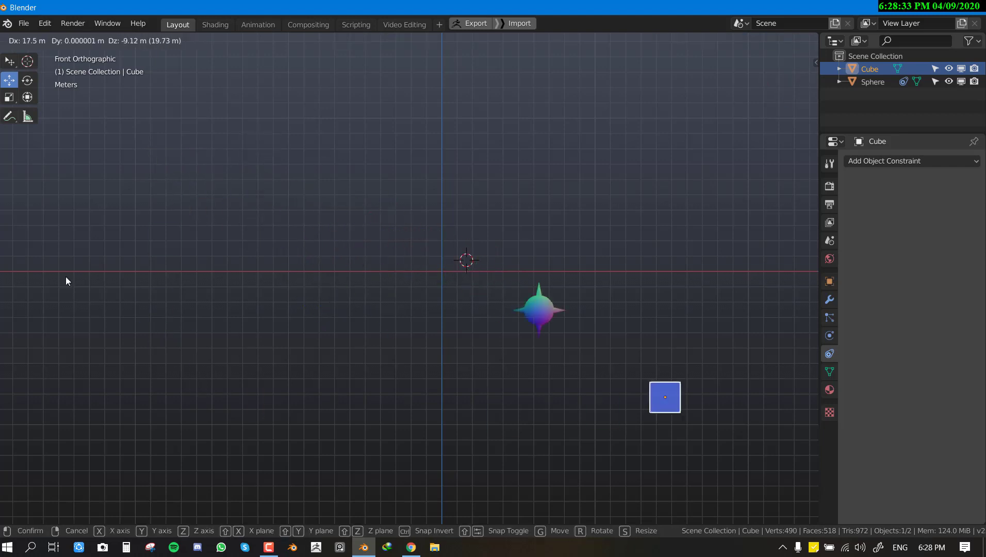
key(Escape)
Replace the sphere's Limit Distance constraint with a Limit Location constraint.
click(873, 81)
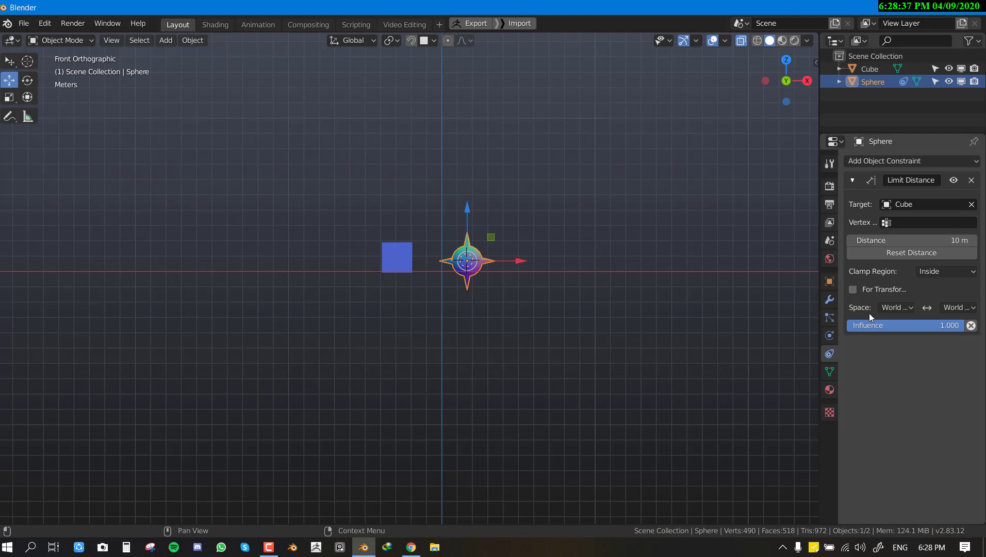
scroll(552, 229, up, 2)
click(970, 181)
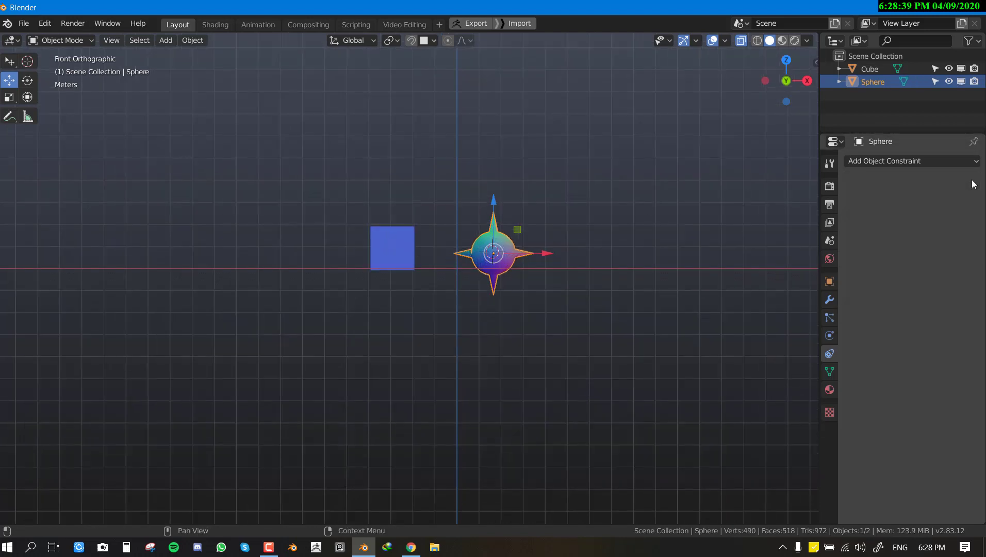
click(910, 162)
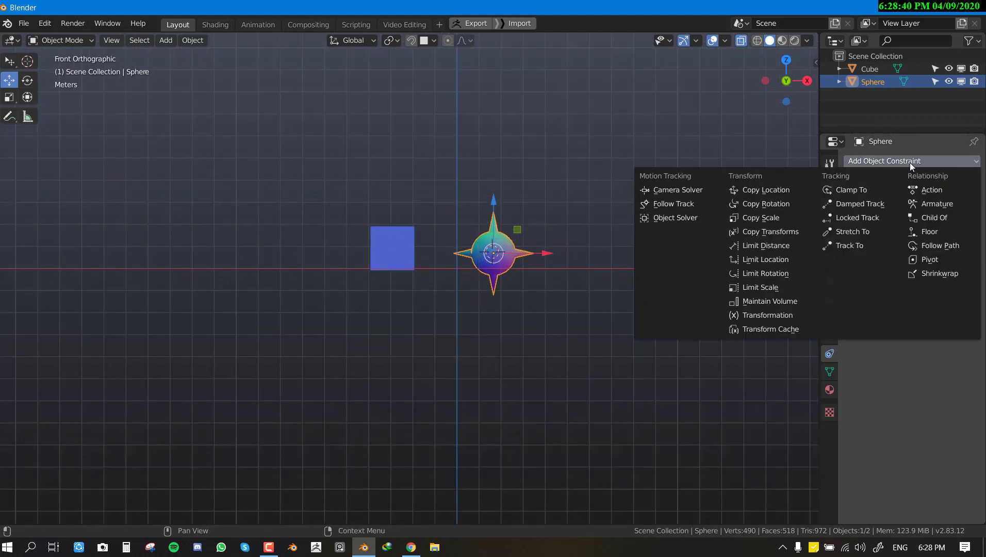
click(795, 262)
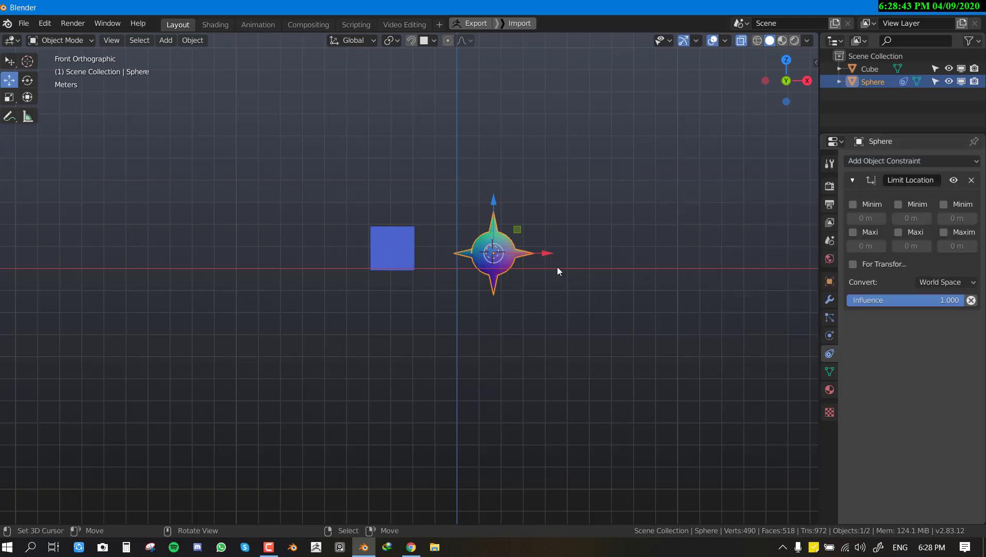
Enable the Minimum X and Maximum X limits at 0 m in the sphere's Limit Location constraint.
scroll(595, 250, up, 2)
shift+middle_drag(596, 254, 429, 257)
scroll(429, 258, up, 2)
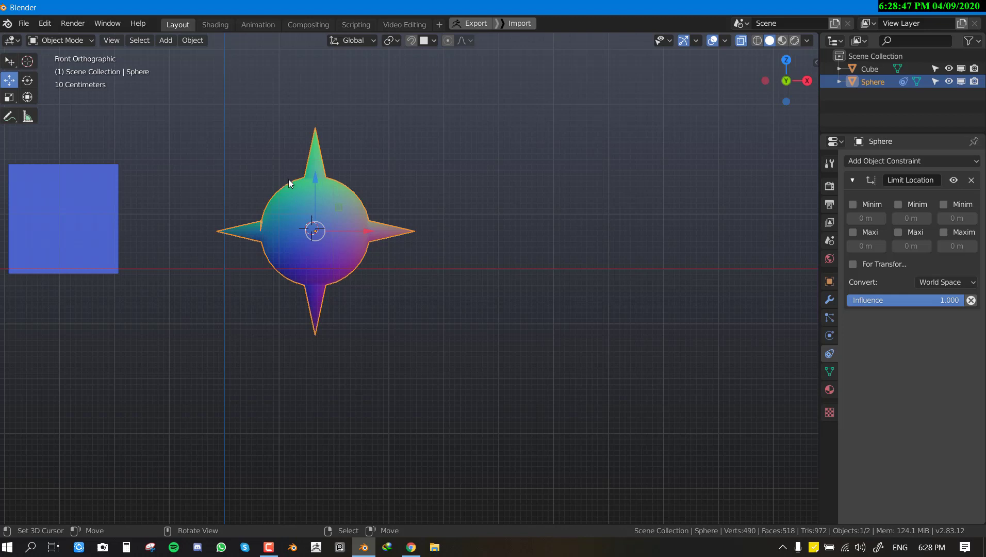
click(863, 232)
shift+middle_drag(293, 282, 515, 281)
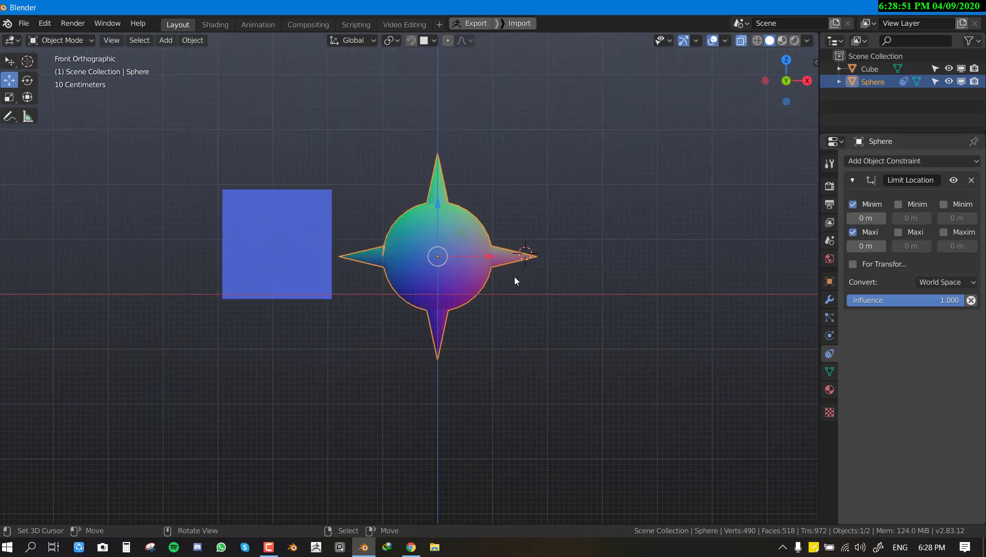
Try moving the sphere several times to test the X limits of its Limit Location constraint.
key(g)
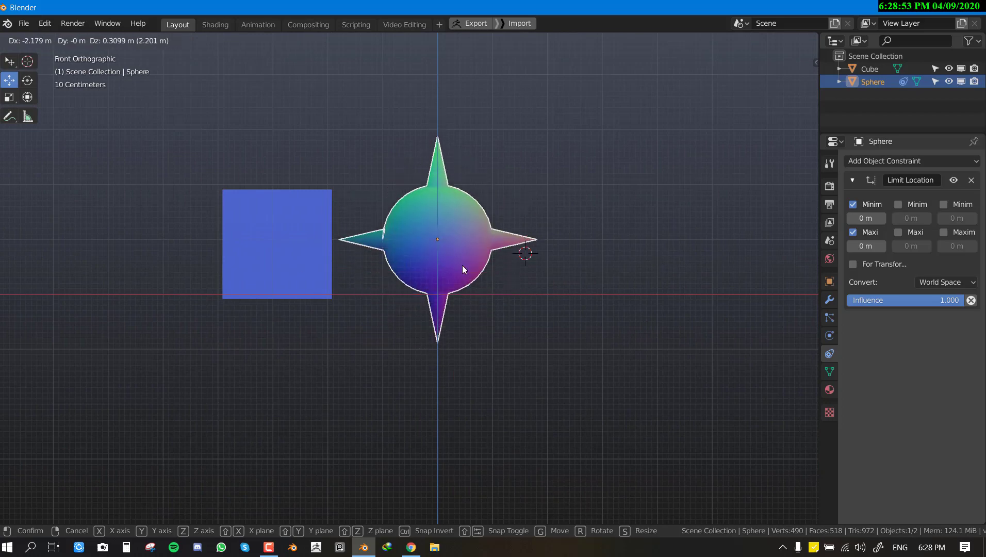
key(Escape)
key(g)
key(Escape)
middle_drag(518, 216, 375, 291)
key(g)
key(Escape)
key(KP_1)
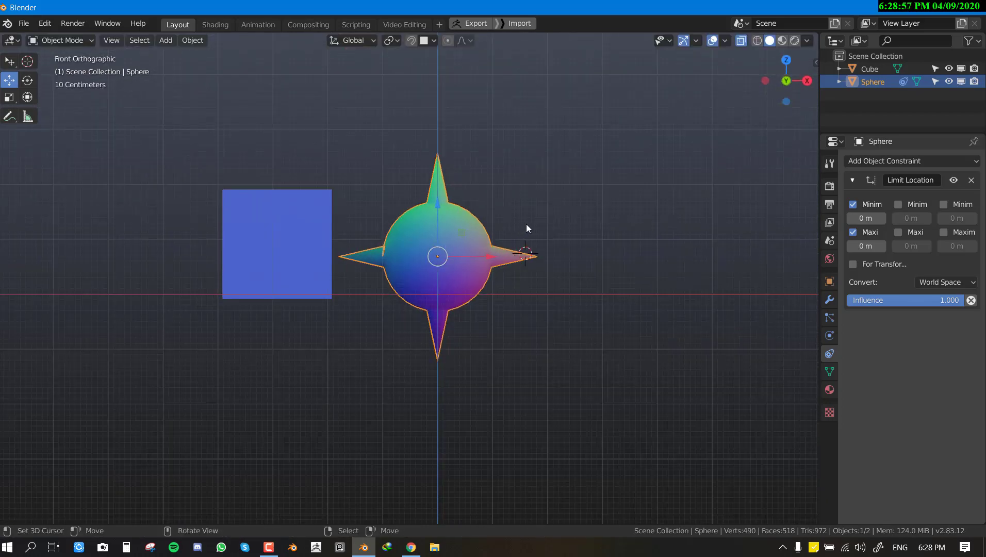
Replace the sphere's Limit Location constraint with Limit Rotation and enable its X axis limit.
click(972, 180)
click(939, 161)
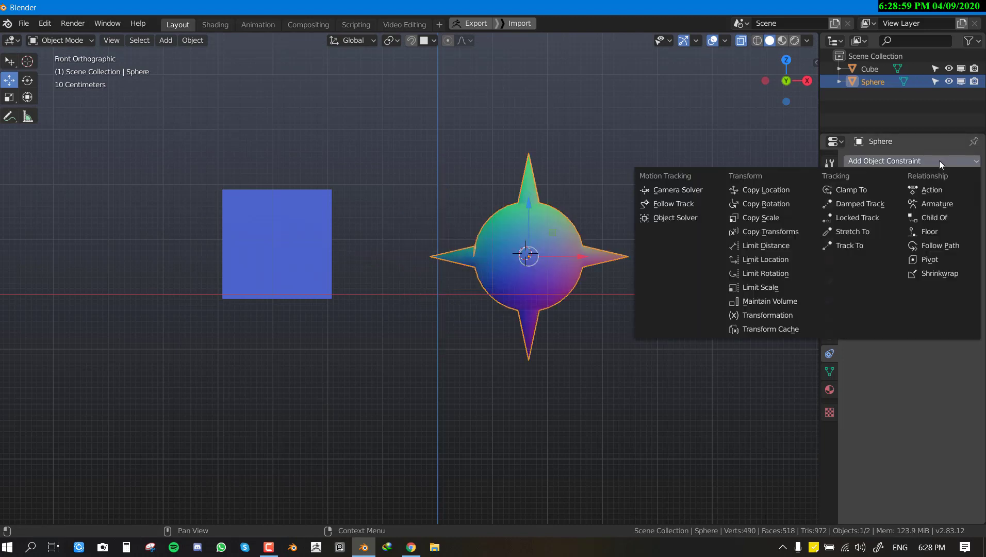
click(776, 275)
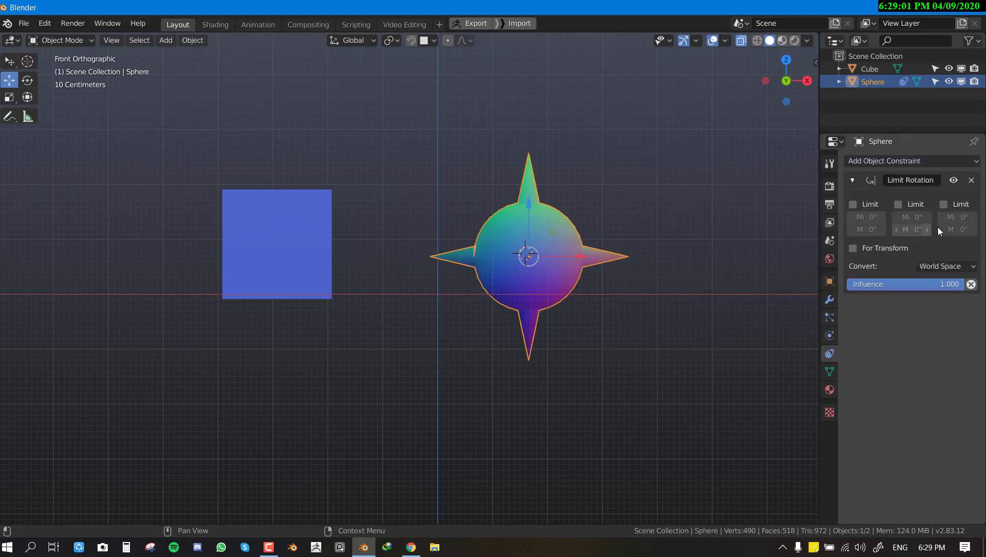
click(868, 203)
Try rotating the sphere about the X axis to test the limit, and remove its Limit Rotation constraint.
key(r)
key(KP_3)
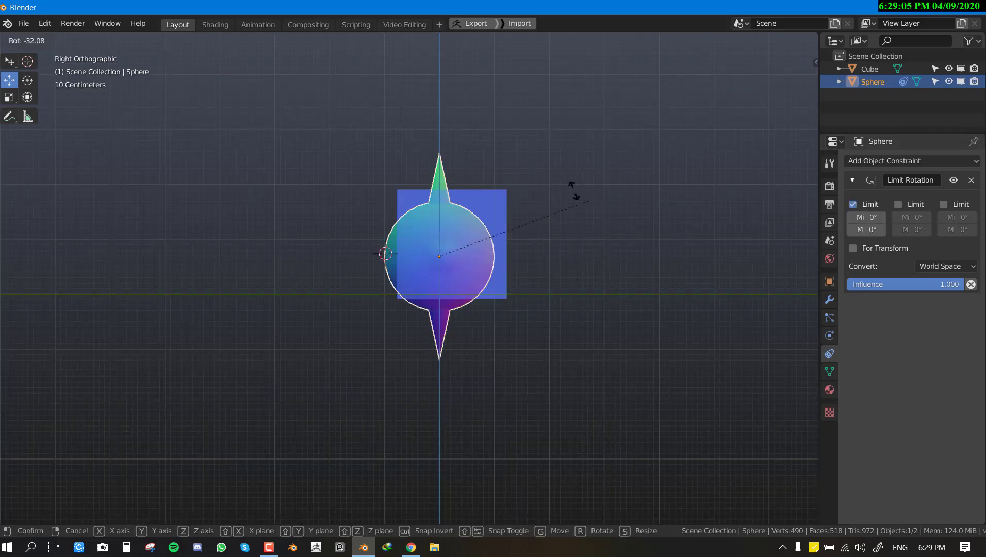
click(488, 374)
key(KP_1)
click(972, 180)
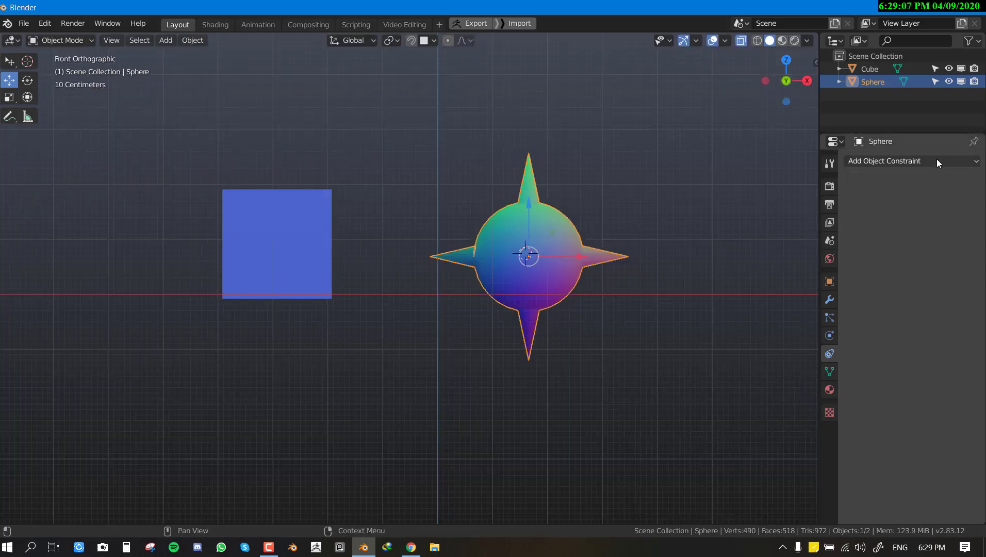
Add a Maintain Volume constraint to the sphere and try scaling the sphere.
click(937, 159)
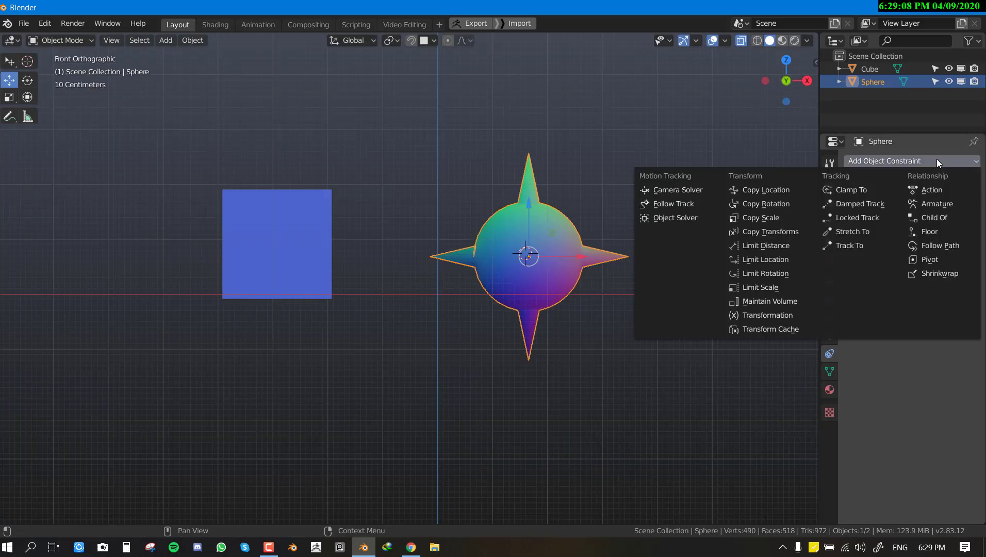
click(793, 307)
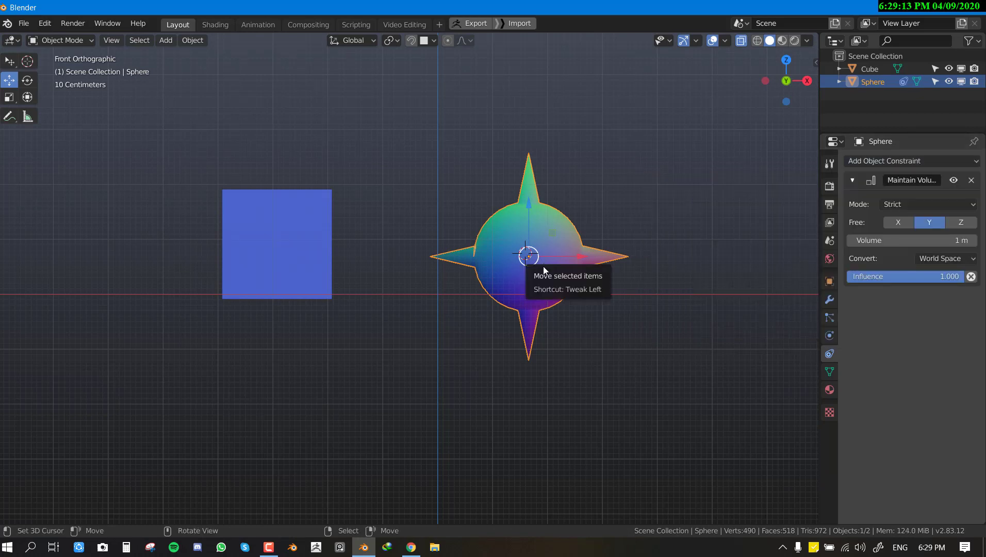
key(s)
key(Escape)
scroll(610, 318, down, 1)
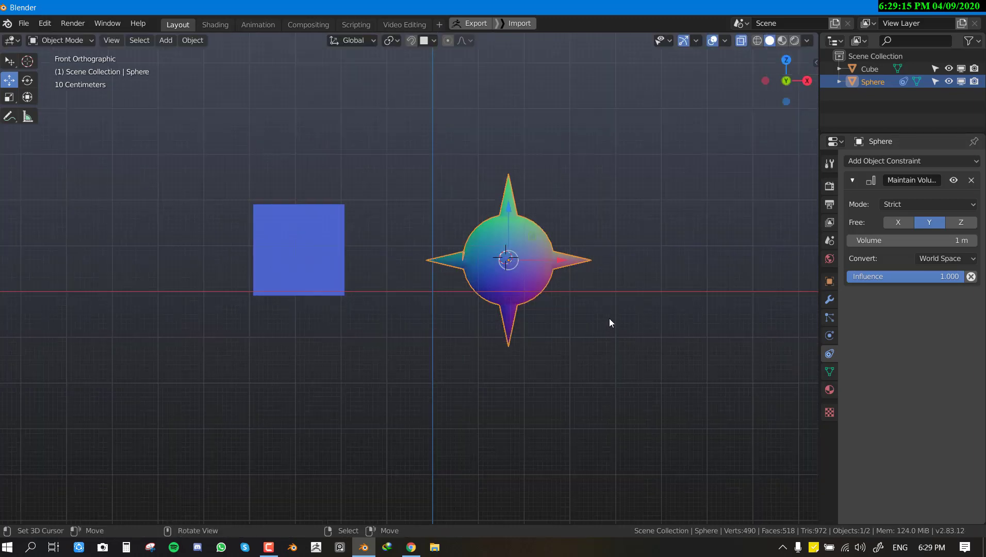
scroll(610, 319, down, 1)
middle_drag(610, 318, 514, 336)
key(KP_1)
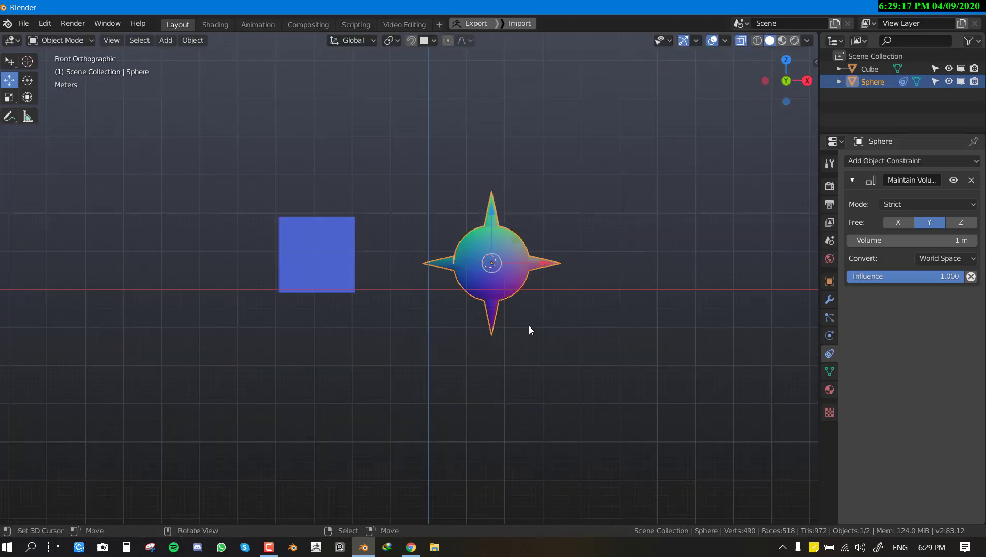
Try scaling the sphere uniformly in front view and in an angled perspective view to test its Maintain Volume constraint.
key(s)
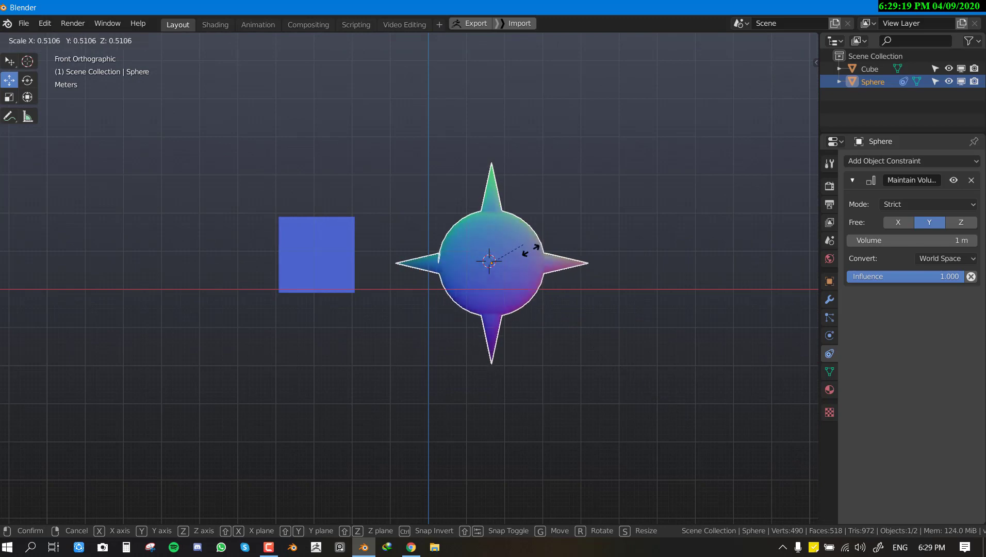
key(Escape)
middle_drag(531, 250, 544, 335)
key(s)
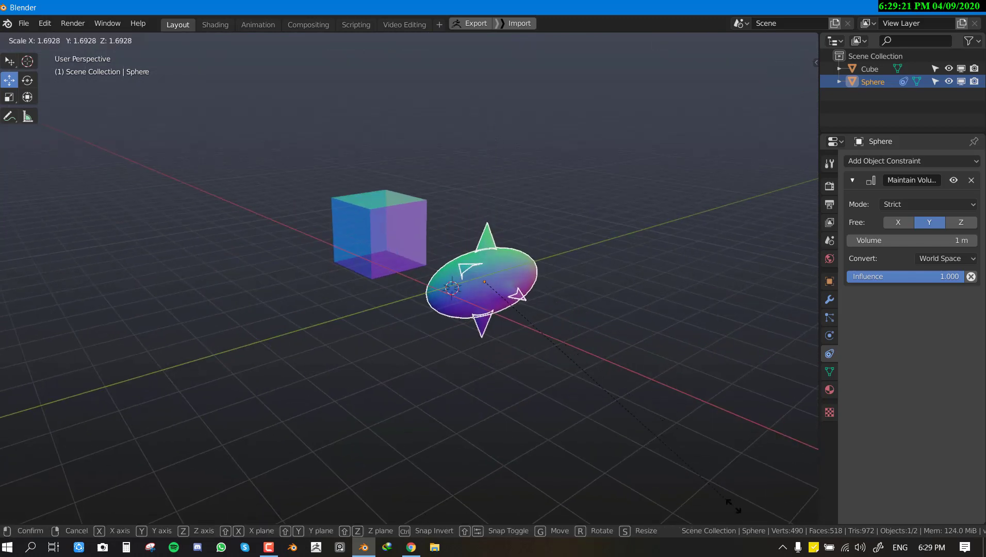
key(Escape)
middle_drag(544, 345, 609, 350)
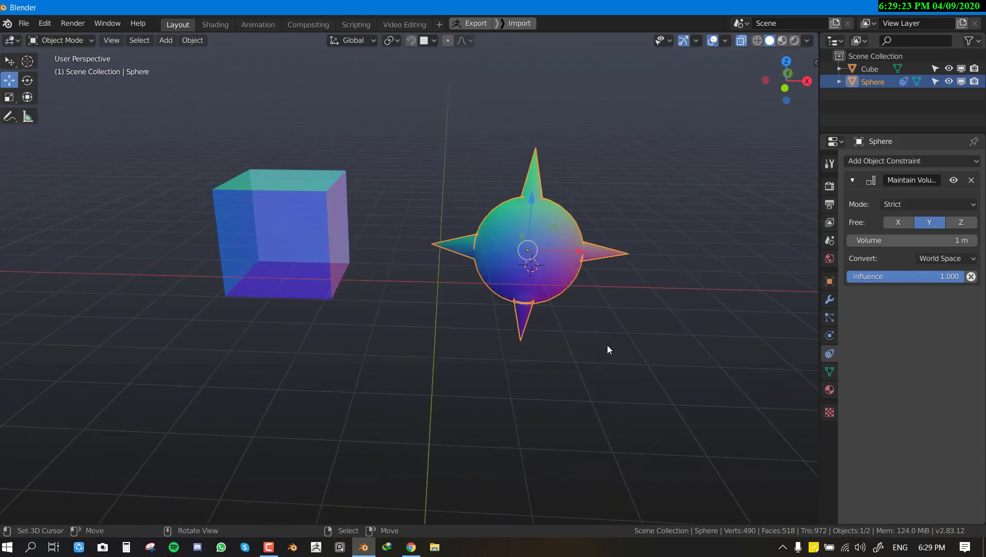
Scale the sphere up in front view, undo the scaling, and try it again from an angled view.
key(KP_1)
key(s)
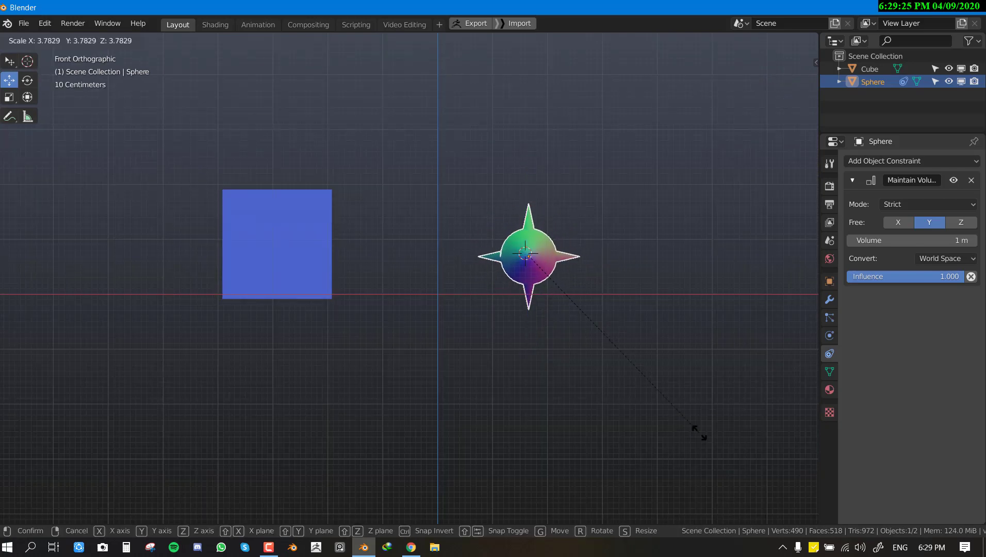
click(696, 429)
middle_drag(509, 357, 571, 336)
key(ctrl+z)
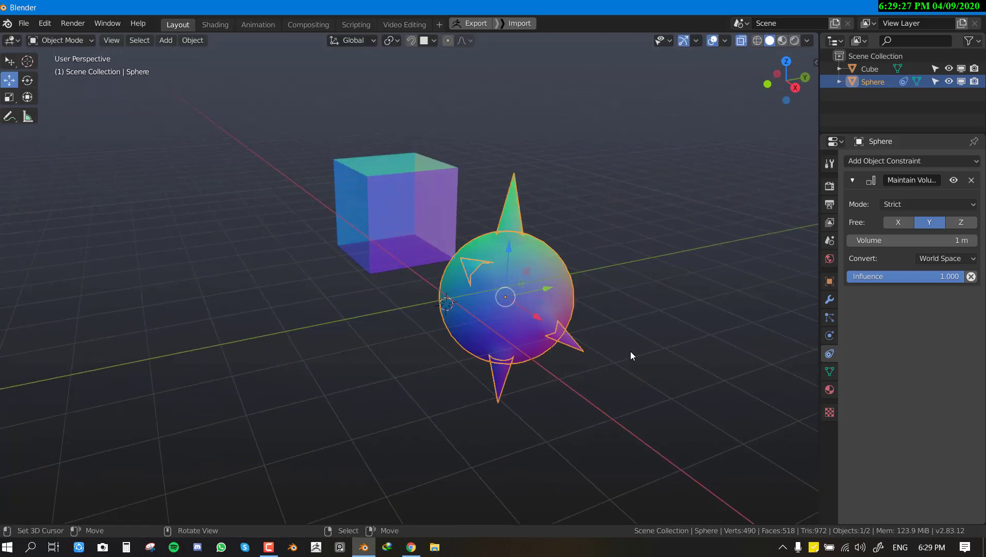
key(s)
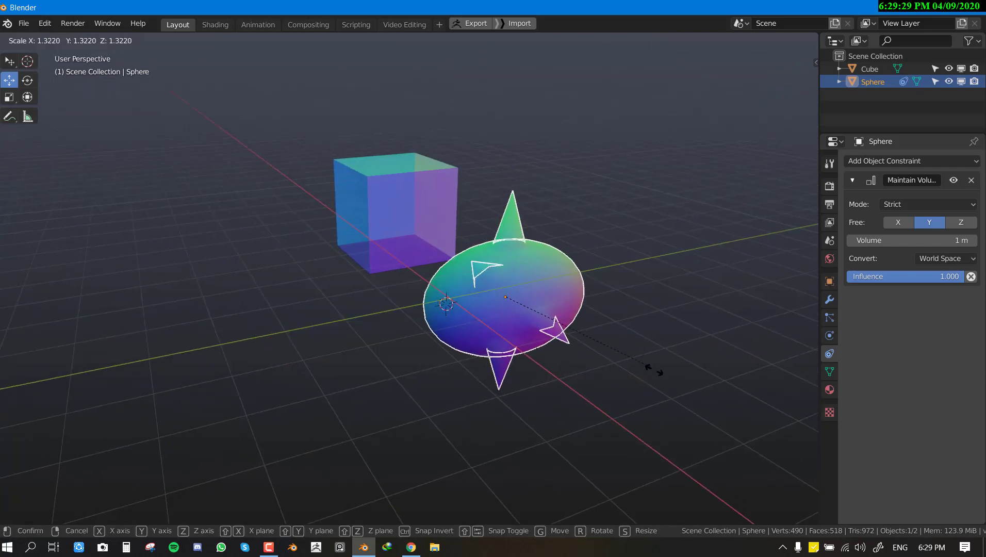
click(647, 387)
key(KP_1)
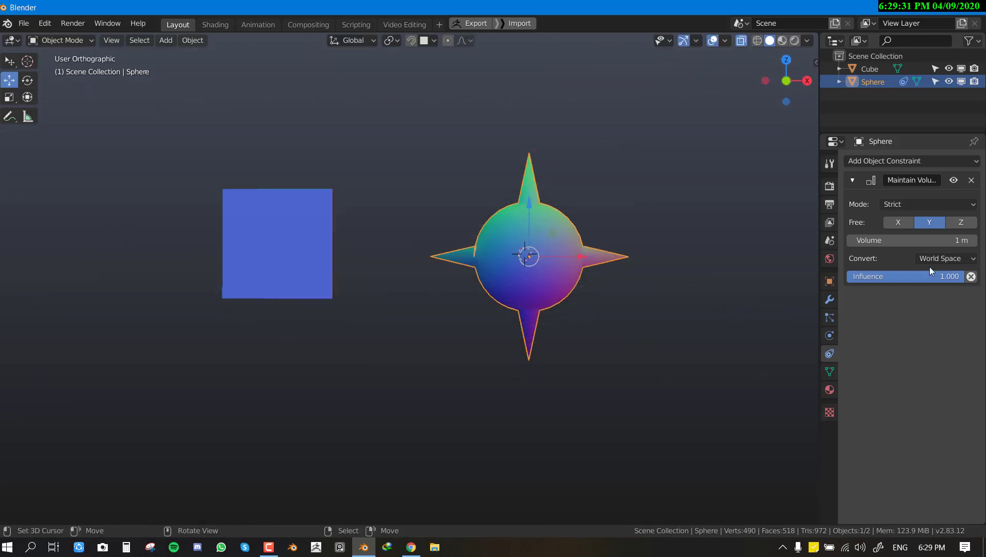
Replace the sphere's Maintain Volume constraint with a Transformation constraint that targets the Cube.
click(969, 182)
click(914, 161)
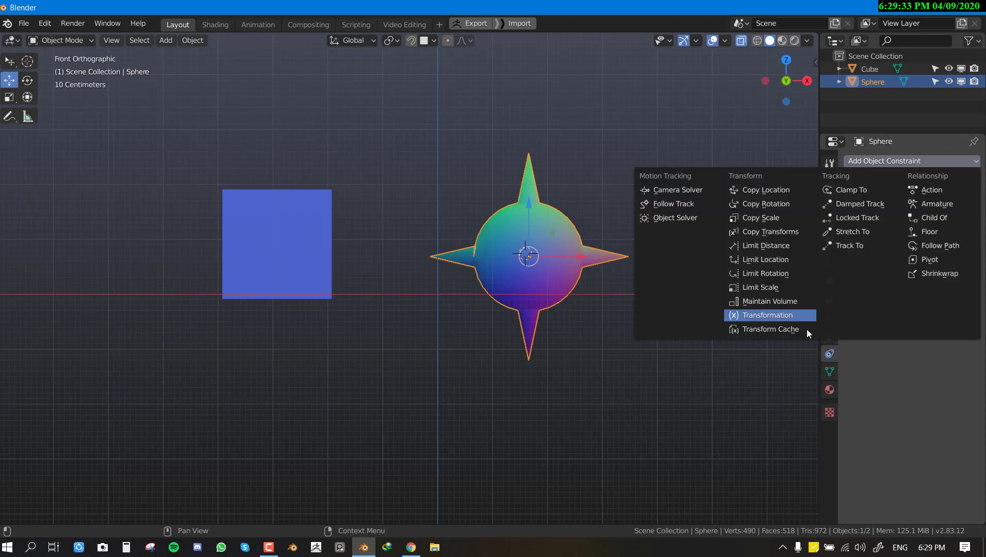
click(781, 316)
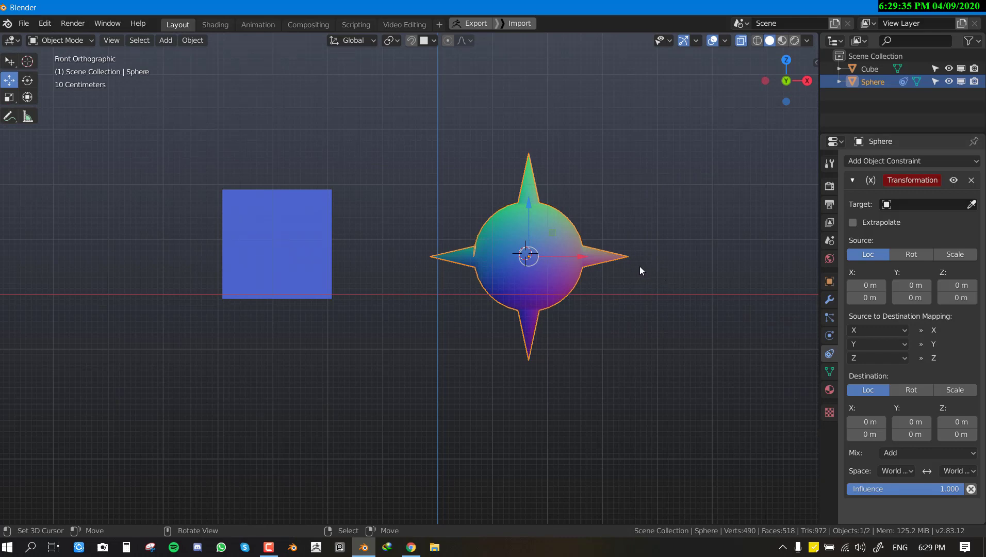
middle_drag(640, 268, 599, 293)
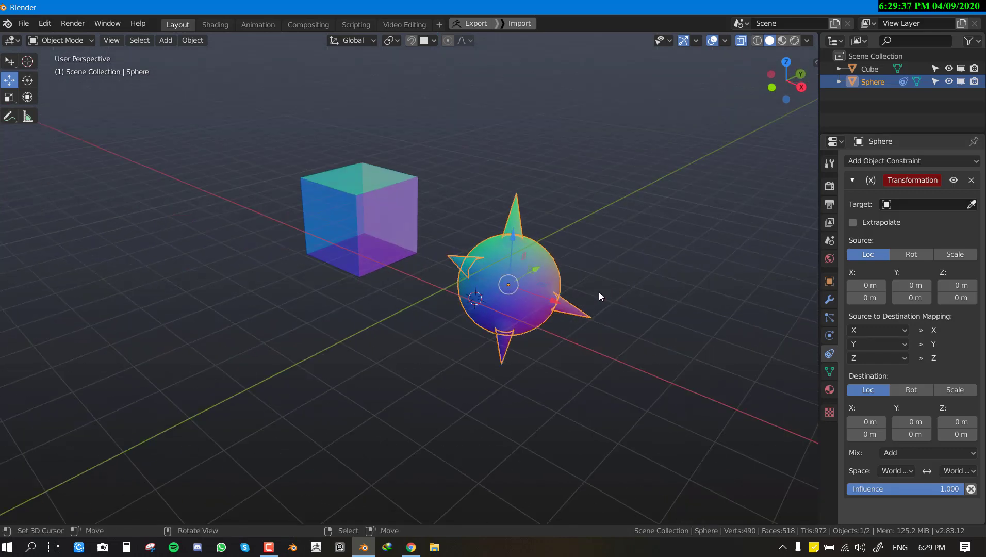
key(KP_1)
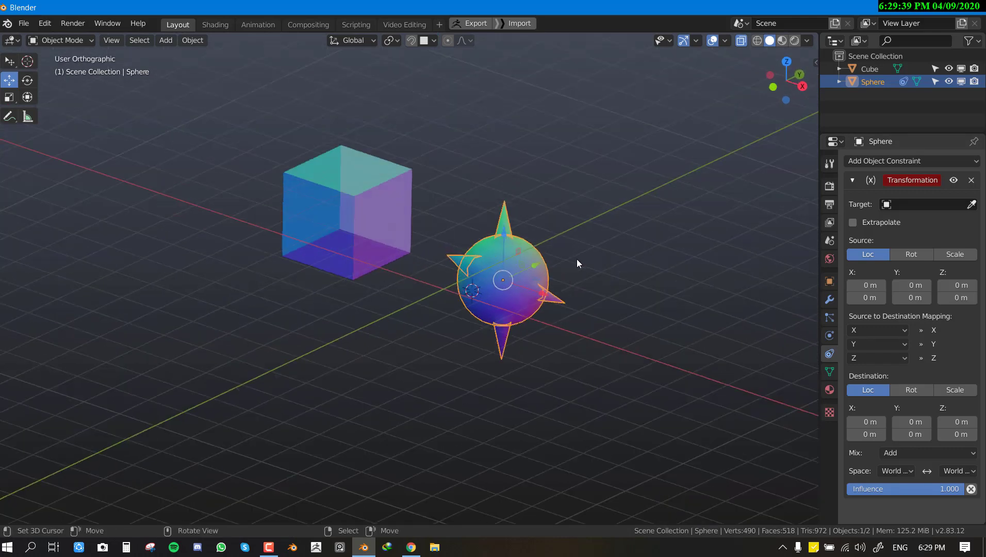
click(926, 205)
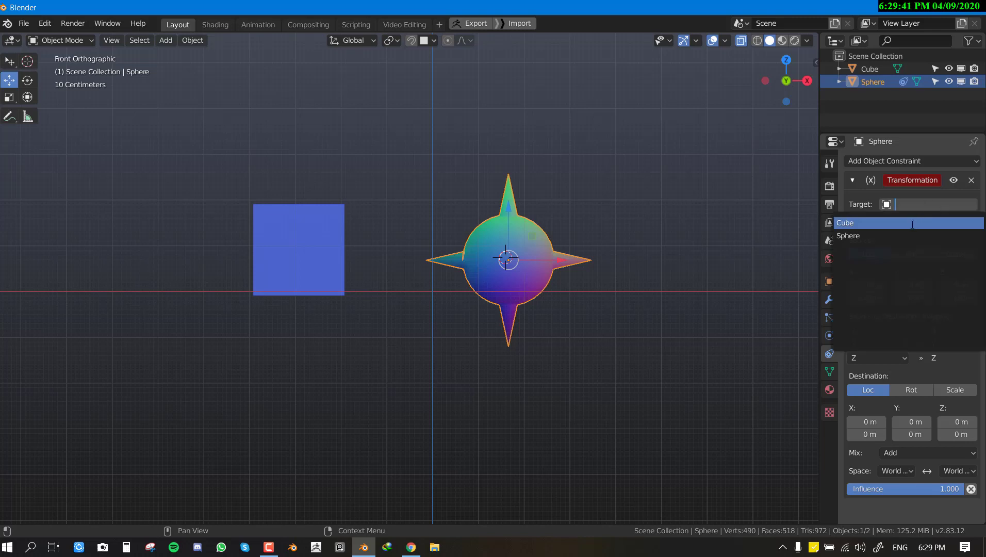
click(917, 223)
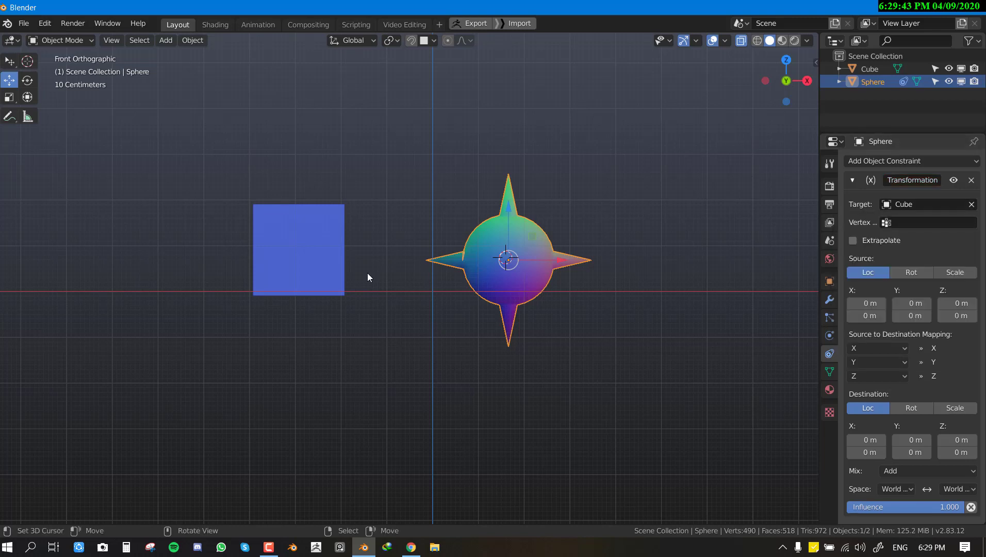
scroll(368, 273, down, 2)
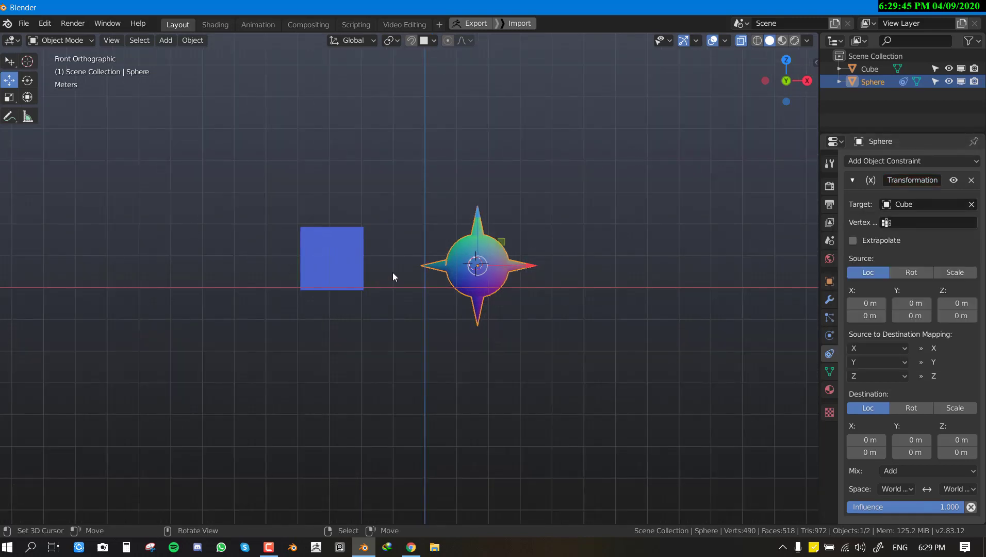
click(353, 280)
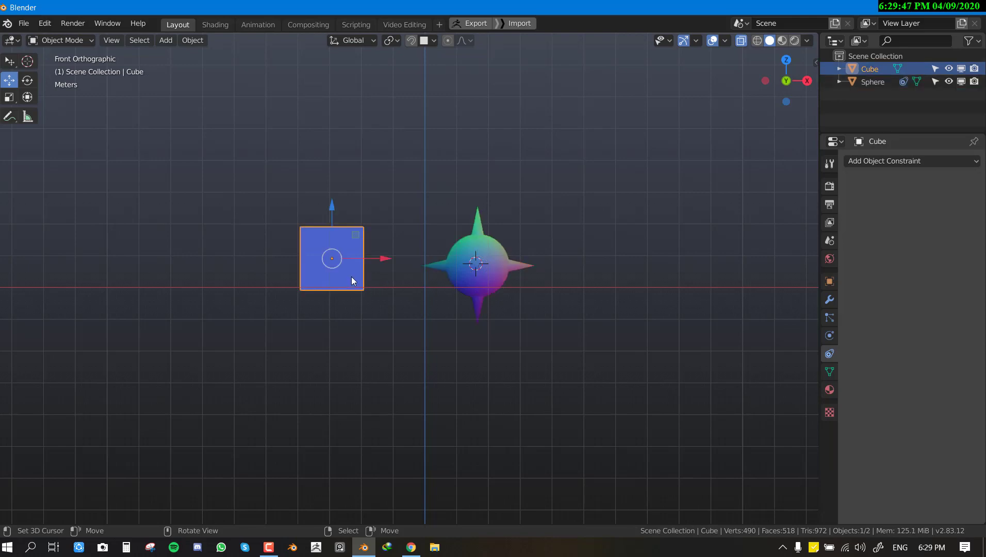
click(453, 253)
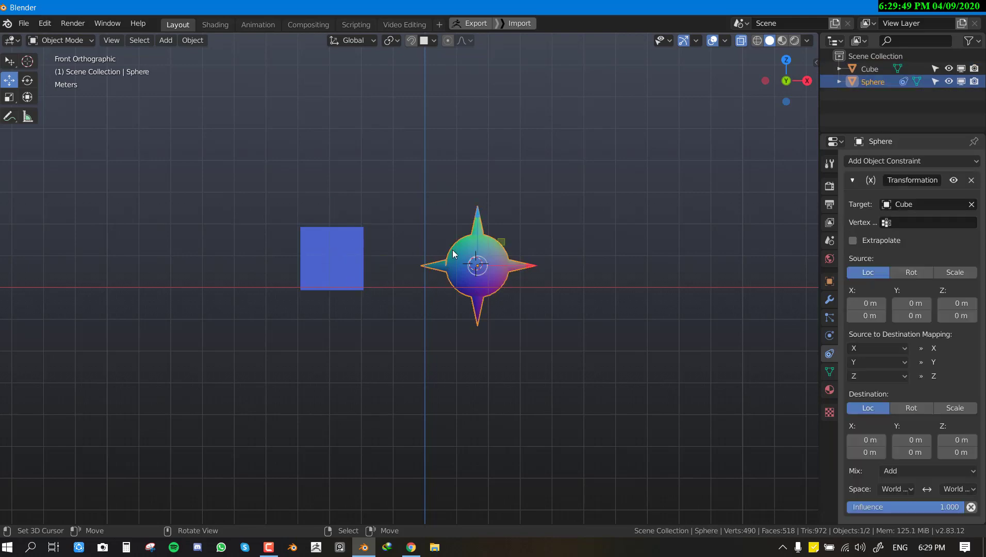
mouse_move(452, 250)
middle_down()
mouse_move(405, 270)
mouse_move(444, 255)
middle_up()
click(360, 266)
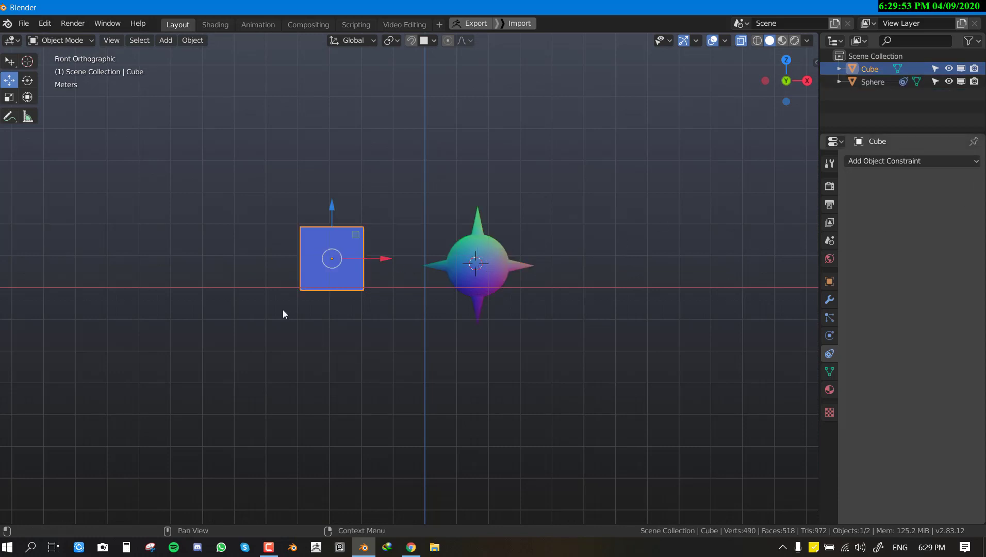
click(494, 270)
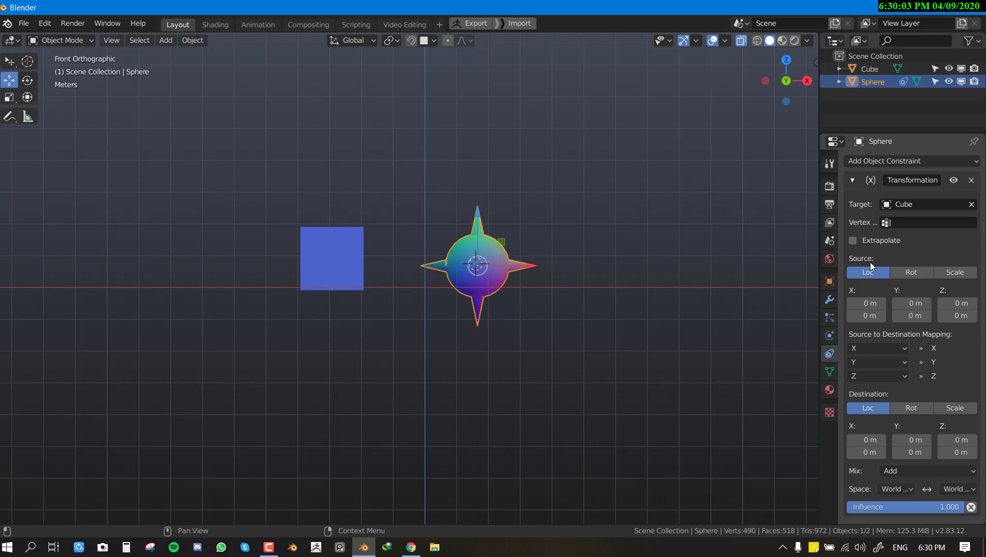
click(289, 261)
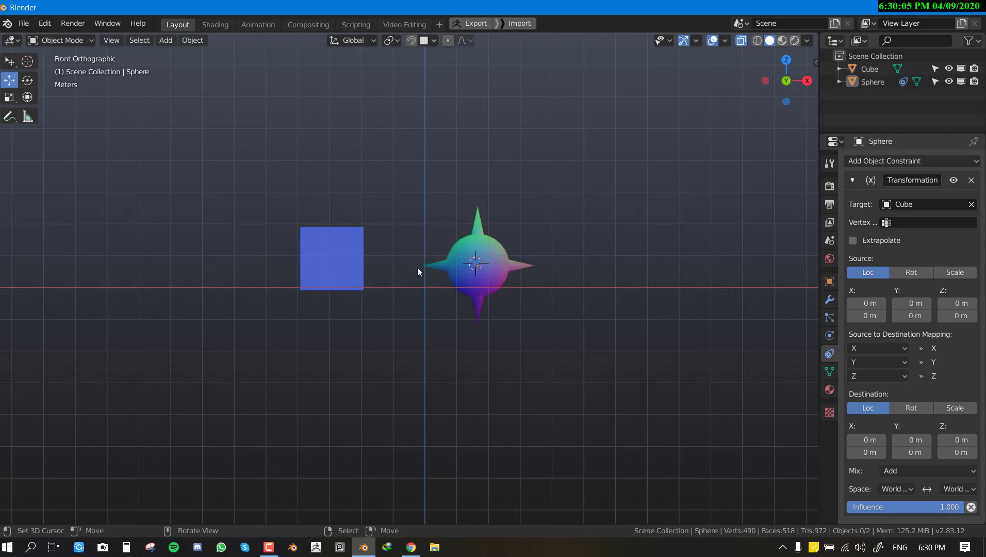
Set the source location X range of the sphere's Transformation constraint from -0.1 m to 0.1 m.
click(472, 279)
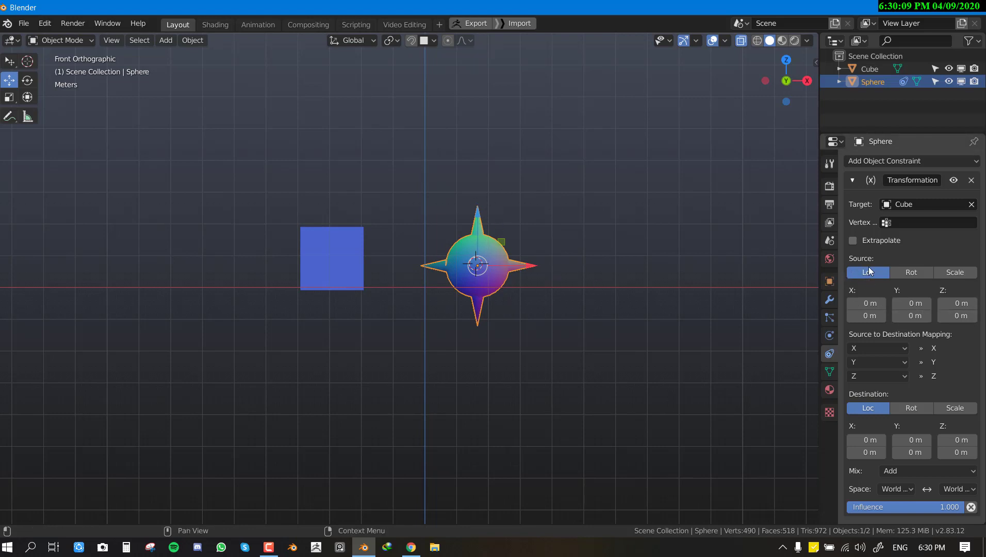
click(870, 303)
key(BackSpace)
text(-0.1)
key(Return)
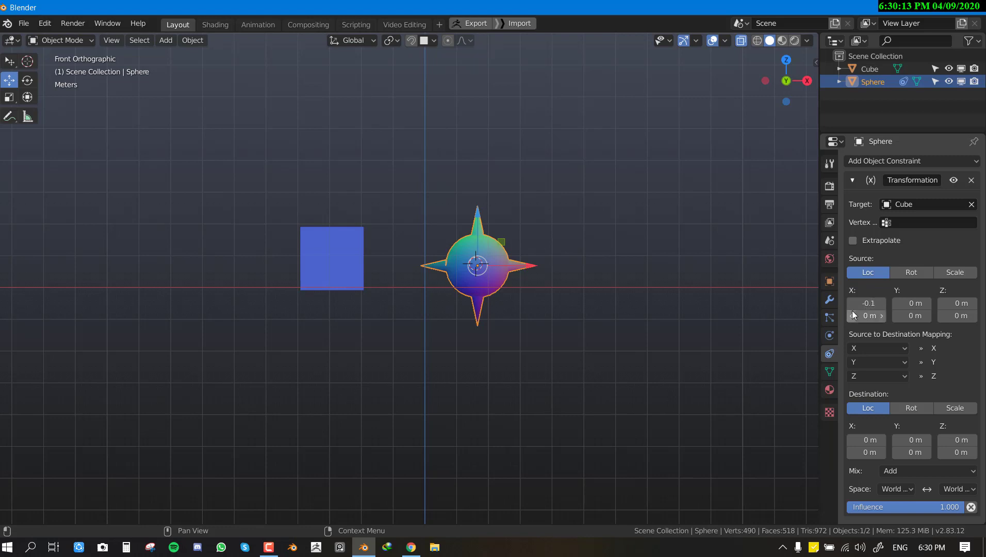
click(852, 315)
key(BackSpace)
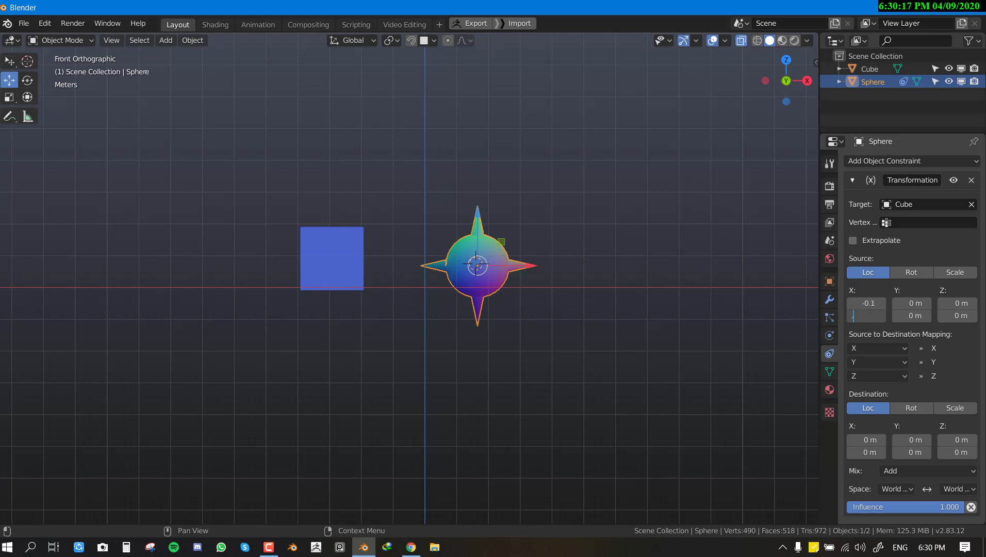
text(.1)
key(Return)
Map the Transformation constraint's destination to rotation, with a Z range from -360° to 360°.
click(912, 408)
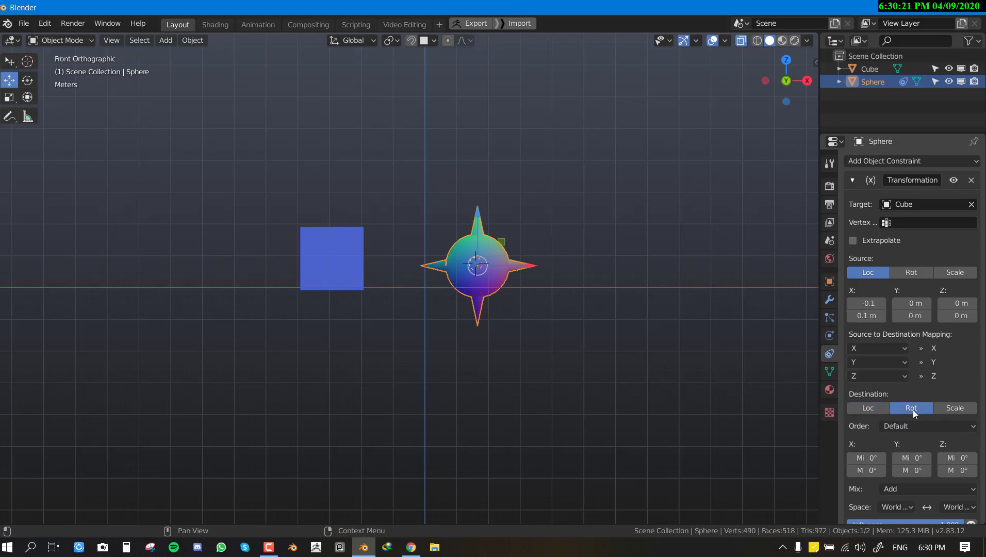
scroll(473, 281, up, 2)
scroll(630, 406, down, 2)
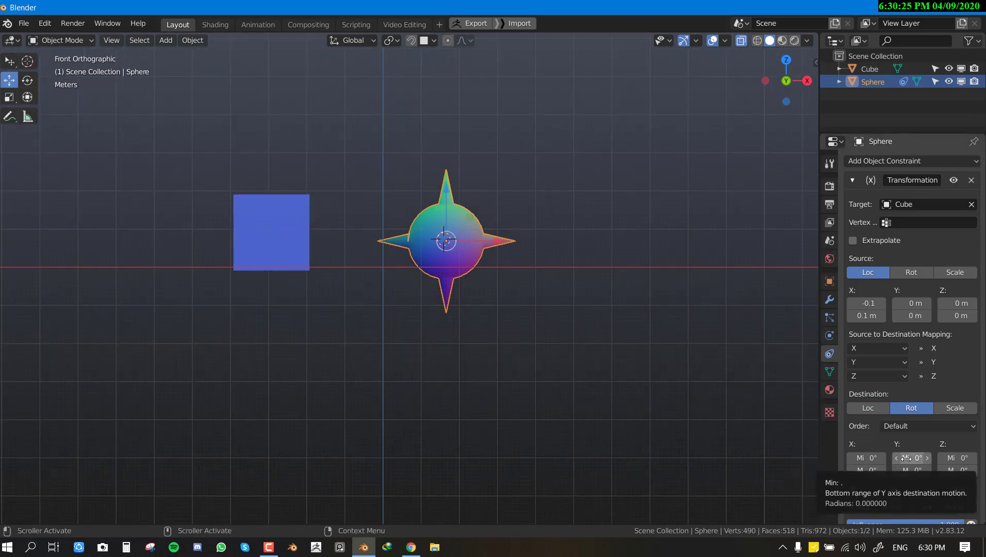
click(957, 458)
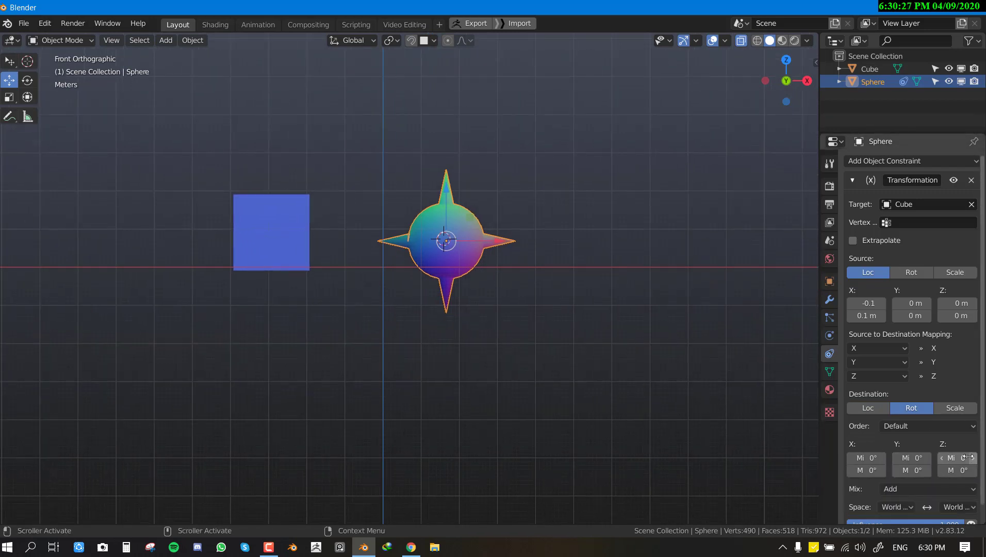
text(0d)
key(BackSpace)
key(BackSpace)
text(-360)
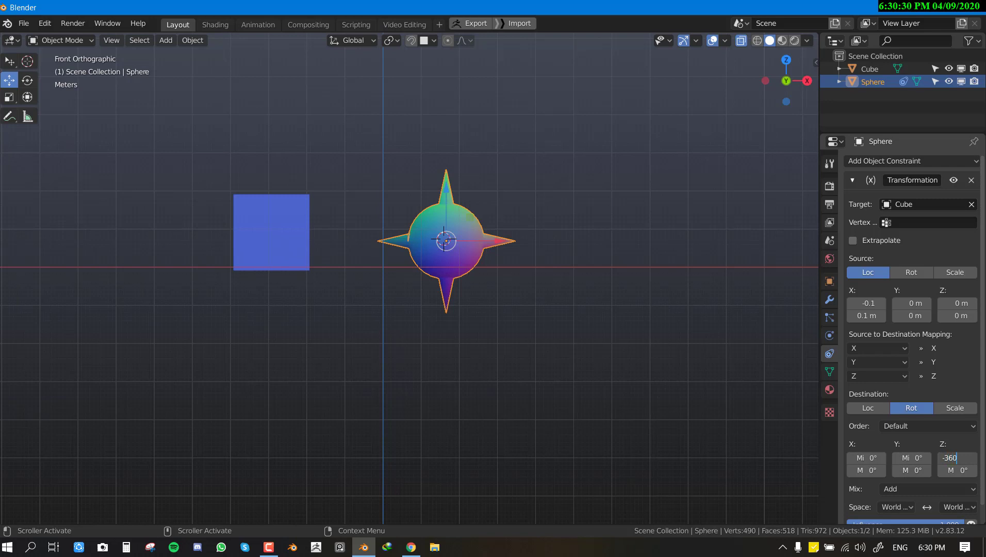
key(Return)
click(957, 470)
text(360)
key(Return)
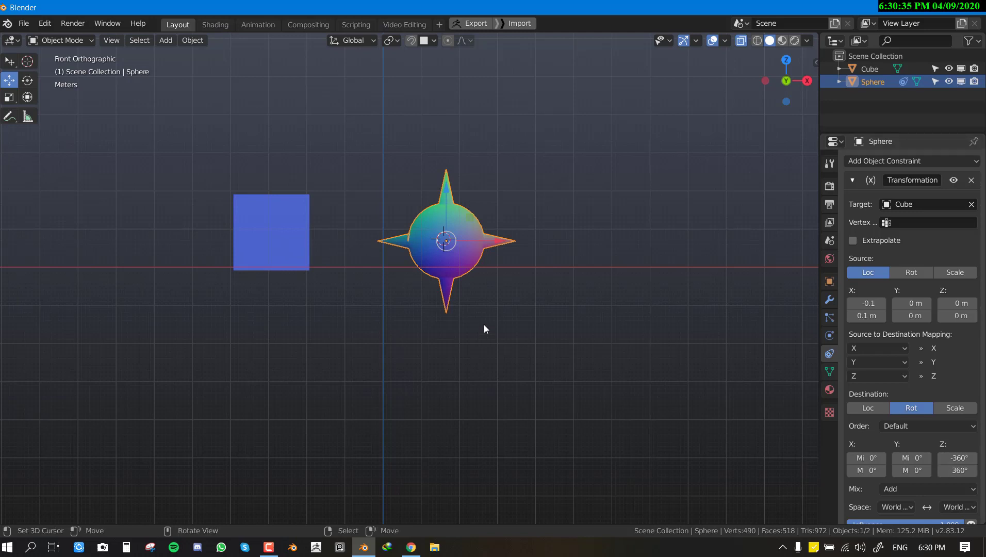
Try moving the cube to test how the sphere's Transformation constraint responds.
click(294, 262)
key(g)
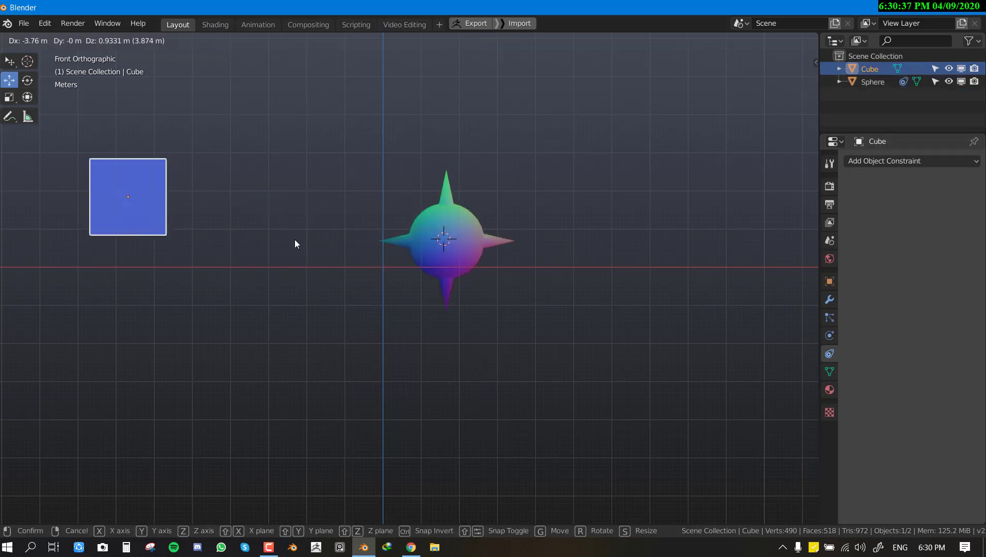
key(Escape)
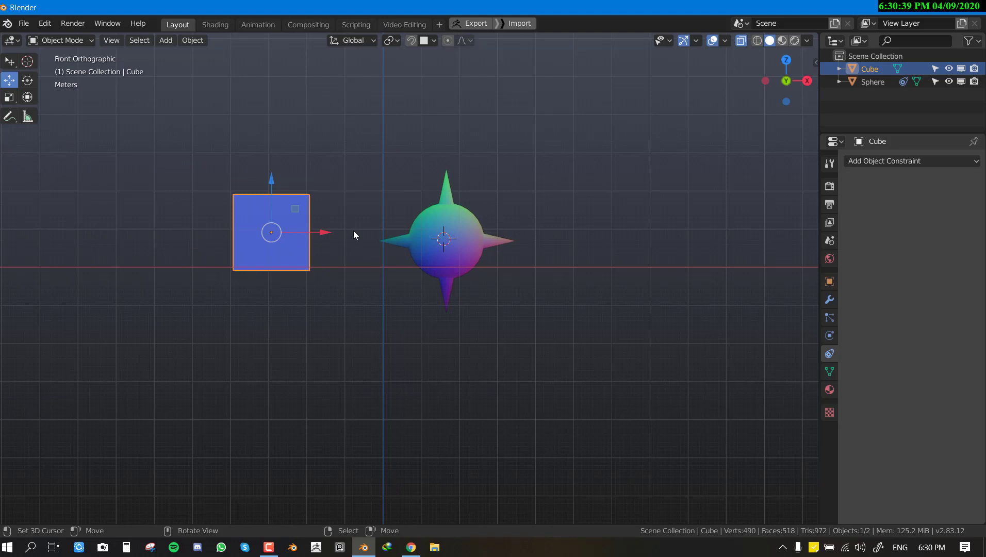
Enable Extrapolate in the sphere's Transformation constraint.
click(440, 245)
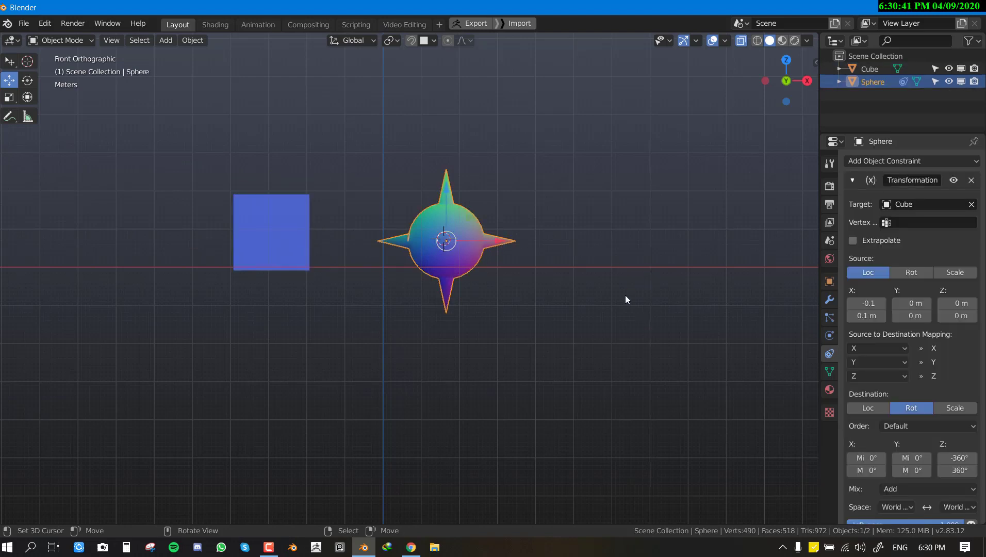
click(873, 243)
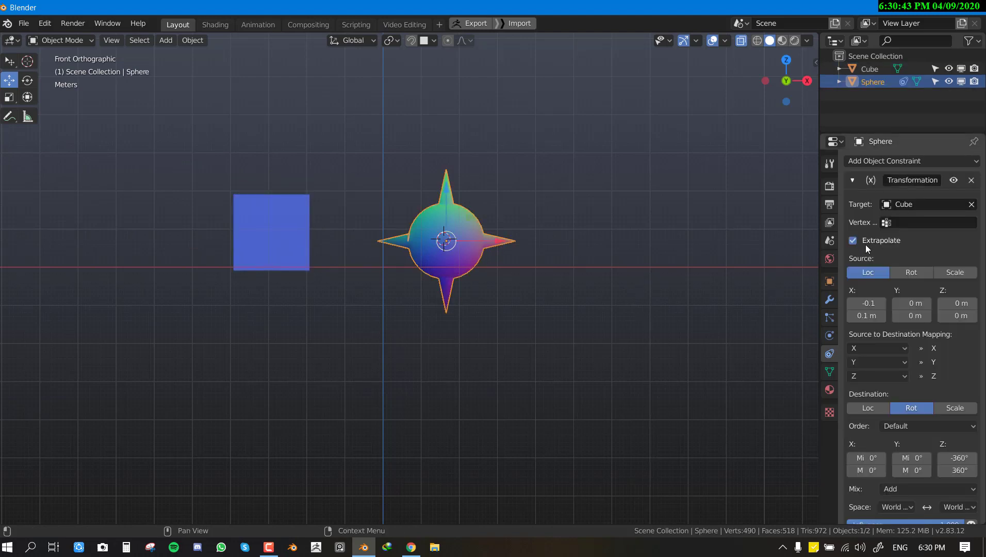
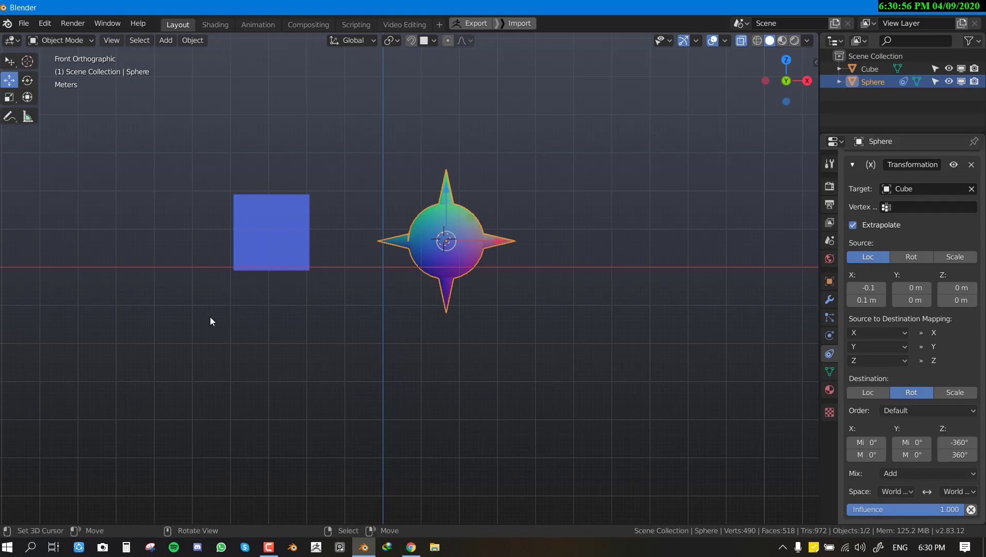
Try moving the cube to test how the sphere rotates with Extrapolate enabled in the Transformation constraint.
right_click(231, 226)
key(g)
right_click(361, 253)
right_click(436, 256)
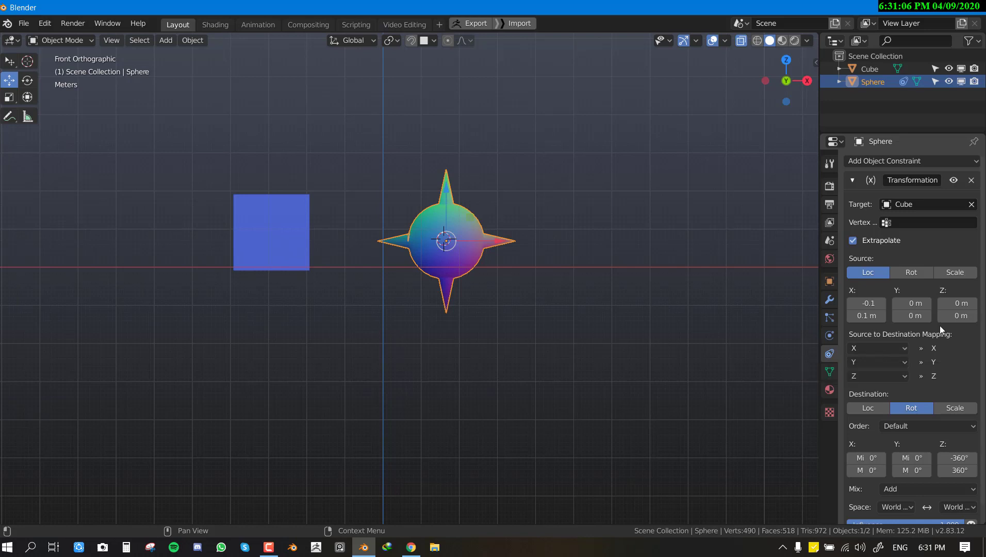
Set the Transformation constraint's source-to-destination mapping to Y for X, Z for Y and X for Z.
click(896, 350)
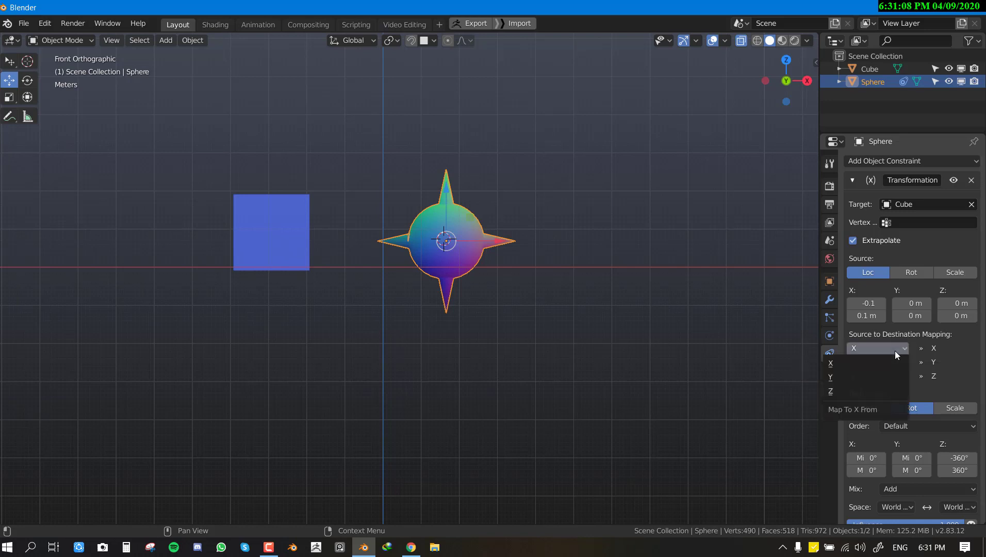
click(879, 377)
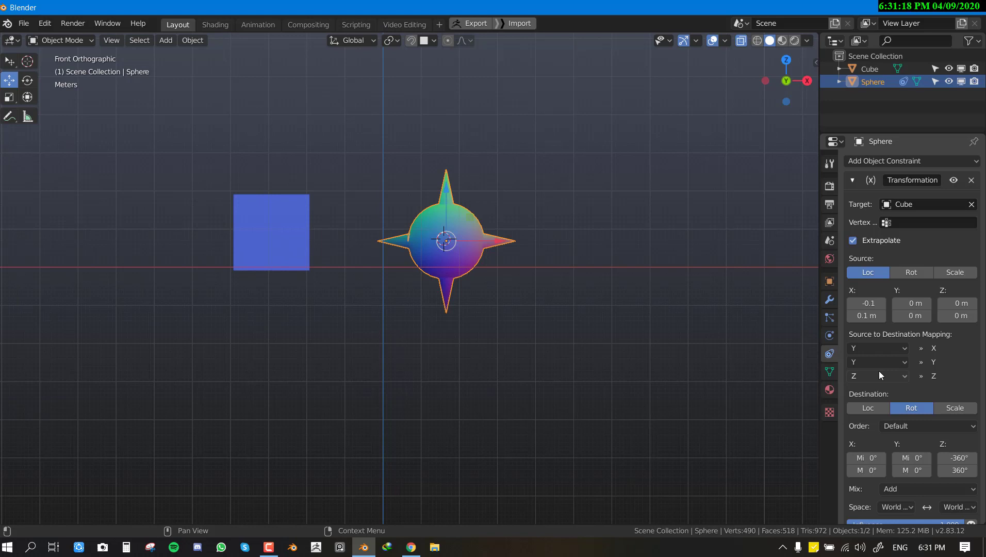
click(876, 360)
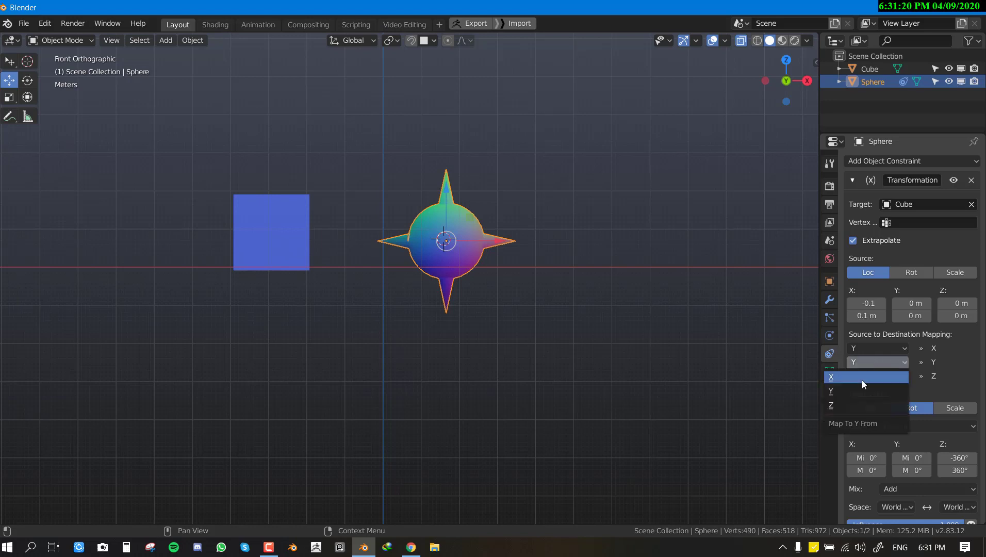
click(852, 402)
click(871, 377)
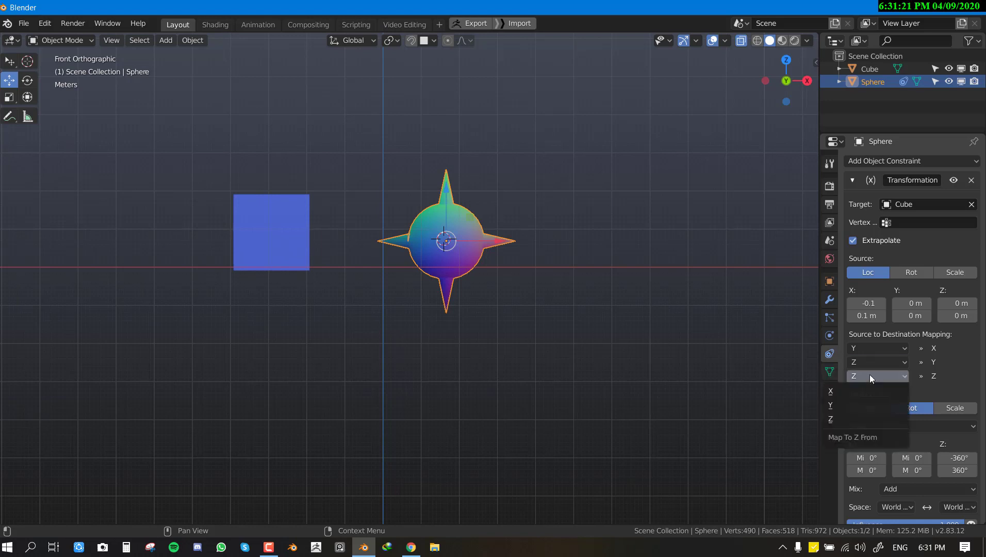
click(850, 393)
Try moving the cube freely to test the sphere's response to the remapped axes.
right_click(309, 245)
key(g)
right_click(258, 242)
middle_drag(488, 272, 489, 290)
key(g)
click(431, 260)
key(g)
right_click(340, 256)
Move the cube along the X axis and then freely in perspective to test the sphere's Z rotation.
middle_drag(305, 232, 210, 324)
key(g)
key(x)
click(155, 235)
key(g)
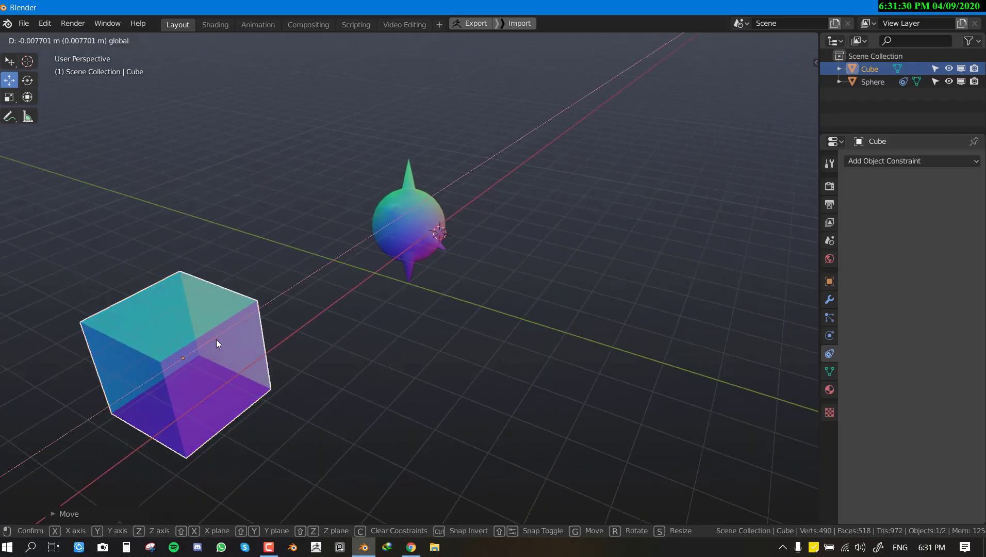
click(342, 302)
middle_drag(346, 310, 286, 292)
key(g)
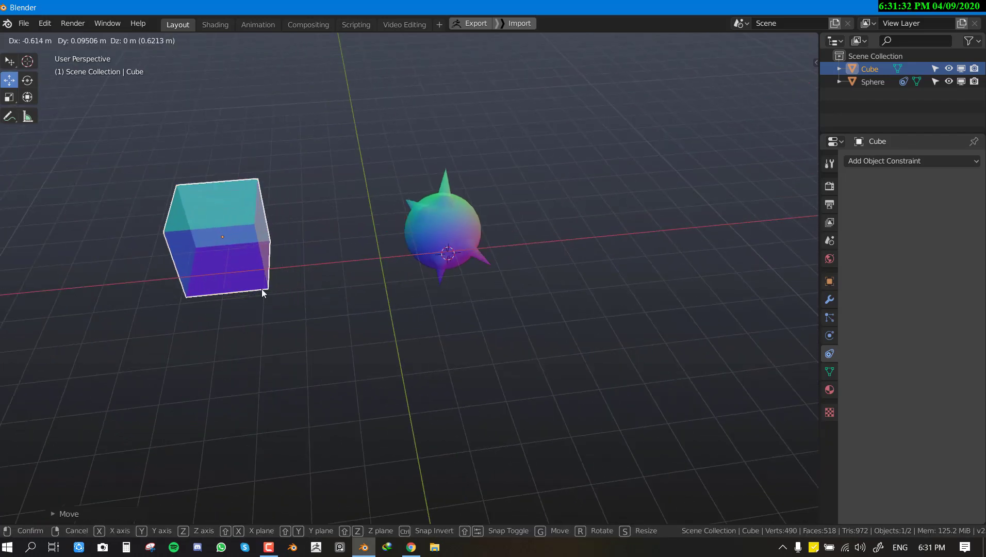
click(265, 278)
key(KP_1)
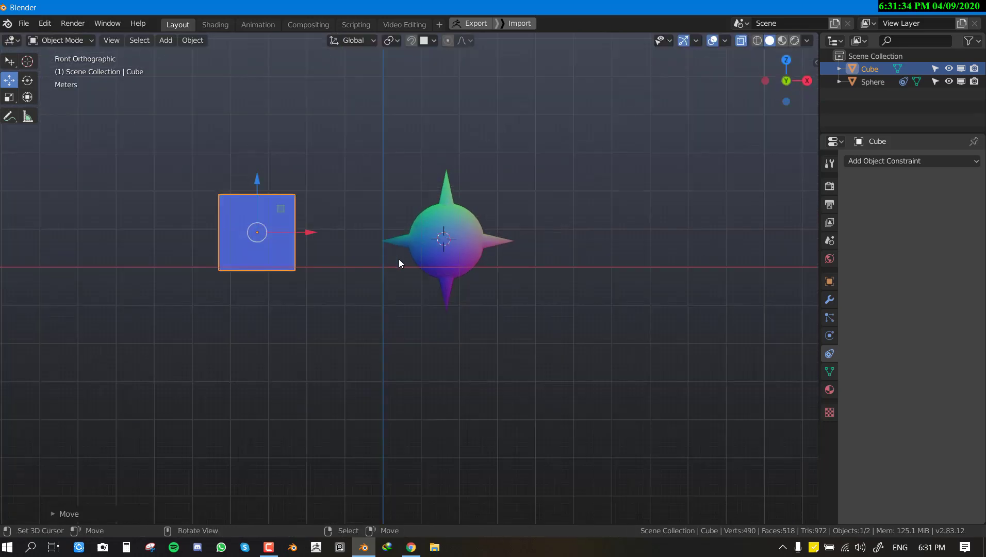
Remove the Transformation constraint from the sphere.
click(456, 252)
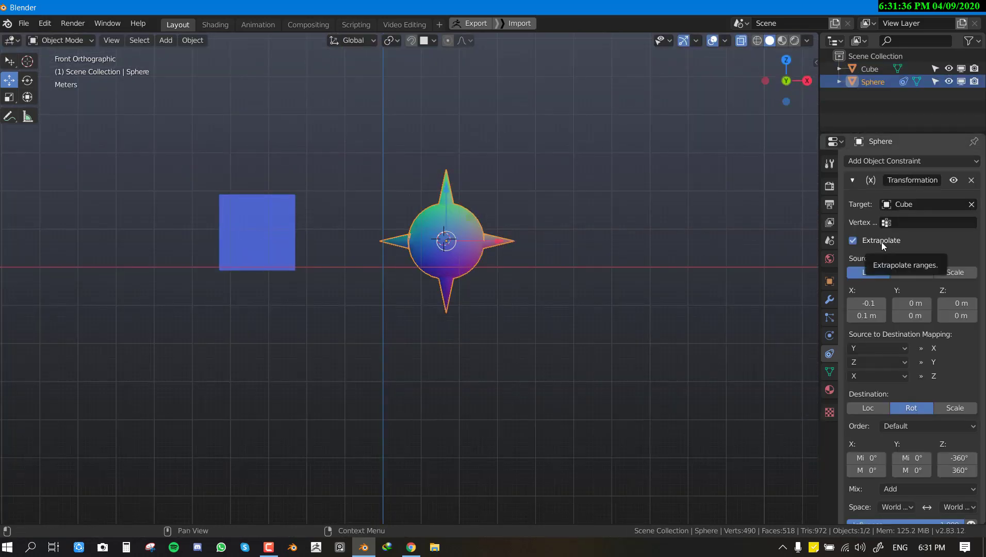
scroll(881, 242, down, 1)
click(857, 163)
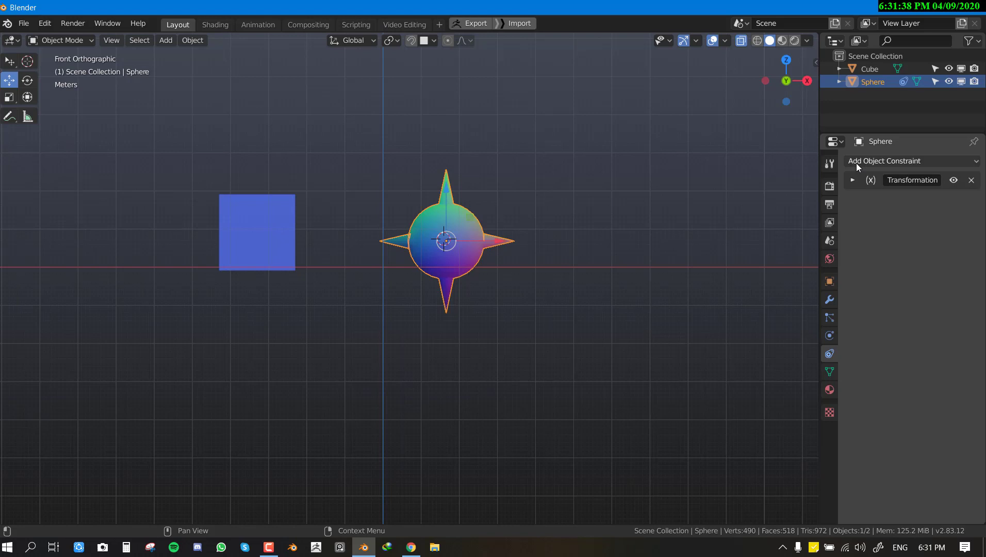
click(856, 181)
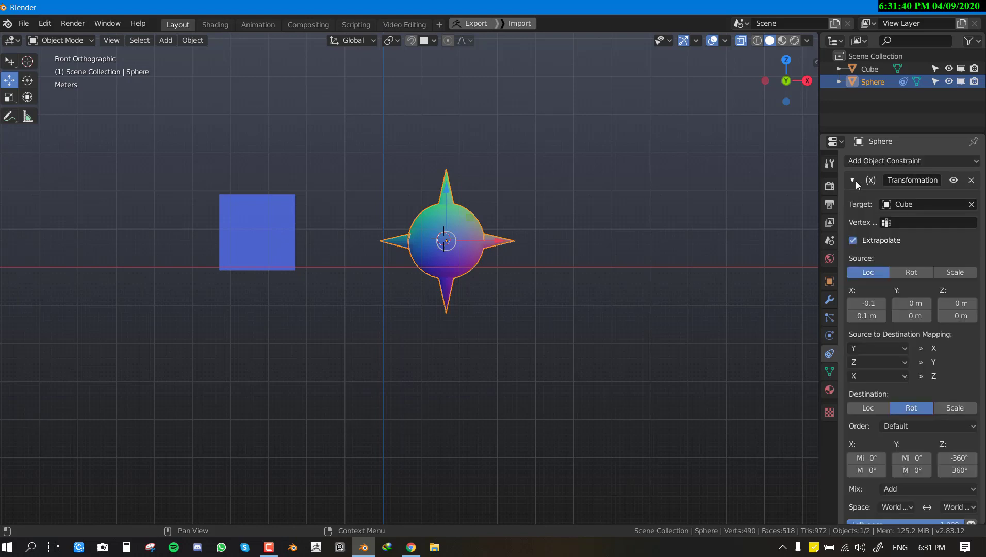
click(972, 180)
Add a Clamp To constraint to the sphere.
click(885, 161)
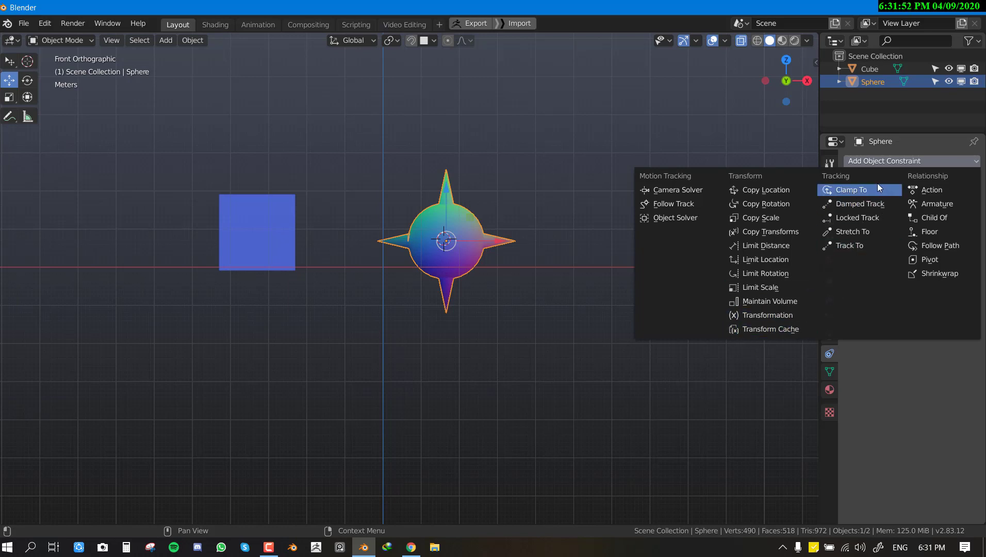
click(859, 192)
middle_drag(547, 232, 482, 253)
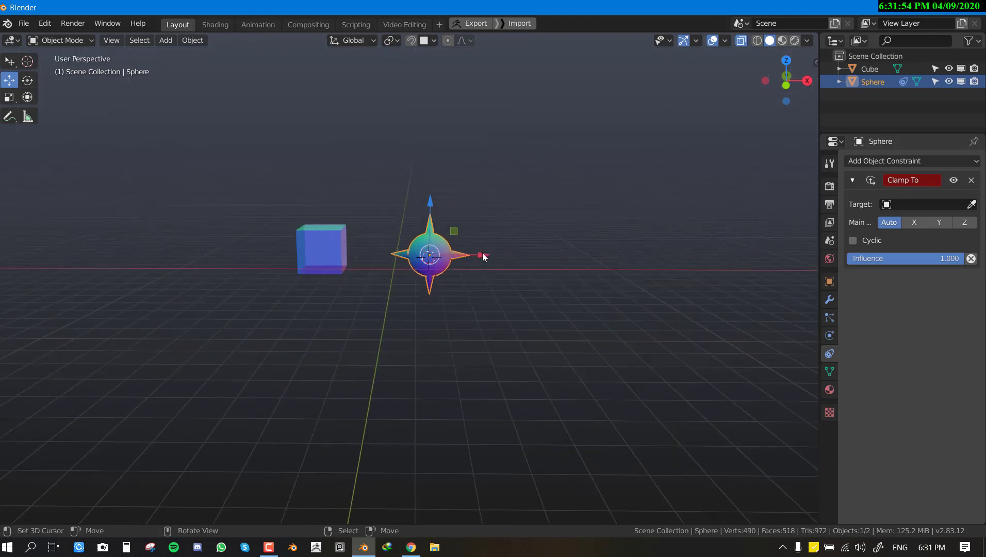
Restore the deleted cube and disable it in the viewports.
click(334, 246)
key(Delete)
key(ctrl+z)
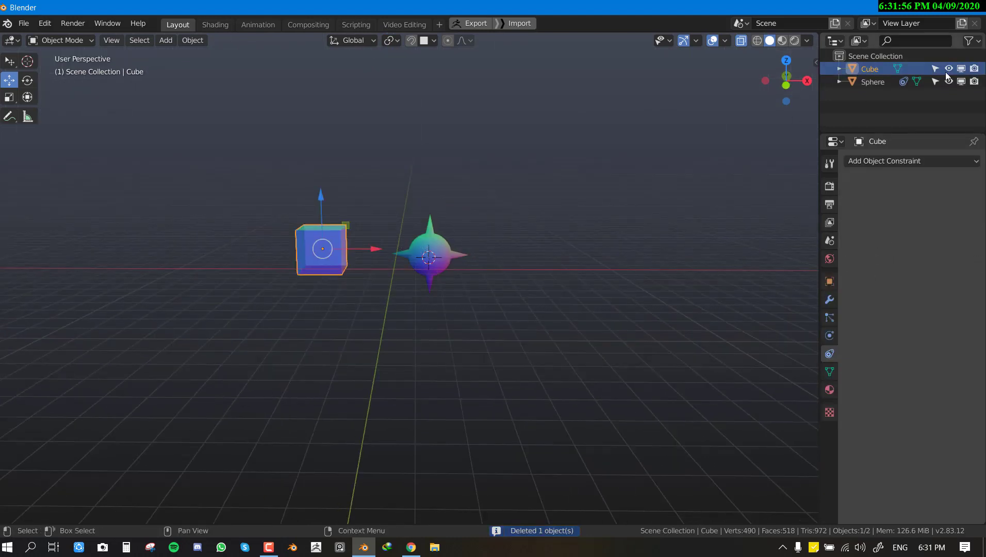
click(961, 68)
Snap the 3D cursor to the sphere in front view.
click(431, 256)
key(KP_1)
key(shift+s)
click(473, 305)
Add a Bezier curve at the 3D cursor and scale it up until it extends well past both sides of the sphere.
key(shift+a)
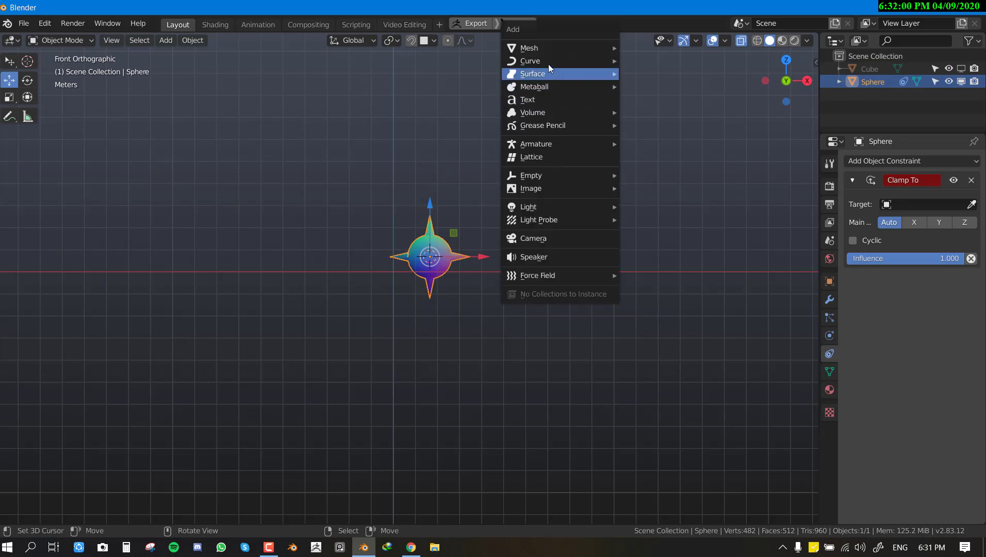
click(637, 60)
key(s)
click(613, 277)
Move the sphere away from the curve and set BezierCurve as the target of its Clamp To constraint.
middle_drag(613, 276, 490, 254)
click(439, 271)
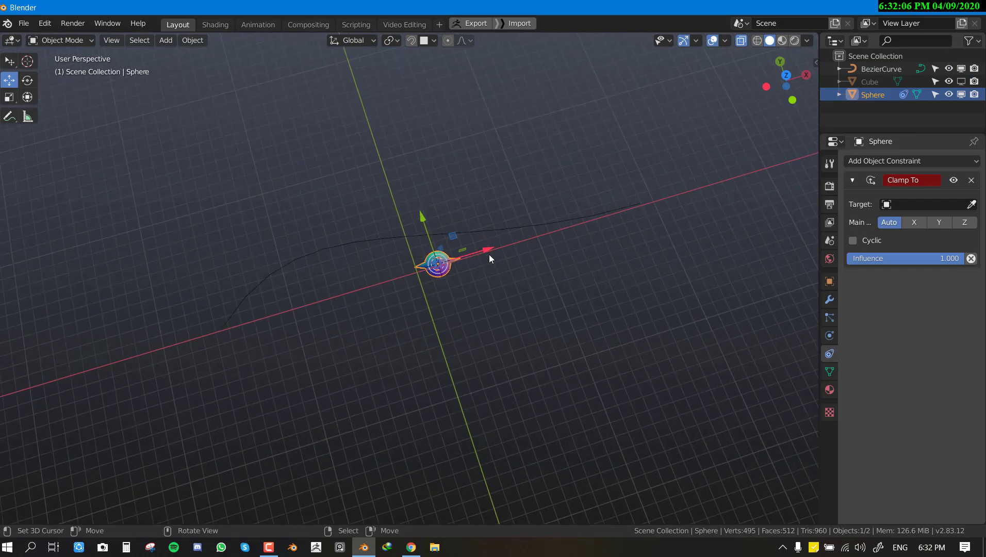
key(KP_7)
shift+middle_drag(482, 296, 567, 175)
key(g)
click(52, 294)
click(918, 204)
click(903, 223)
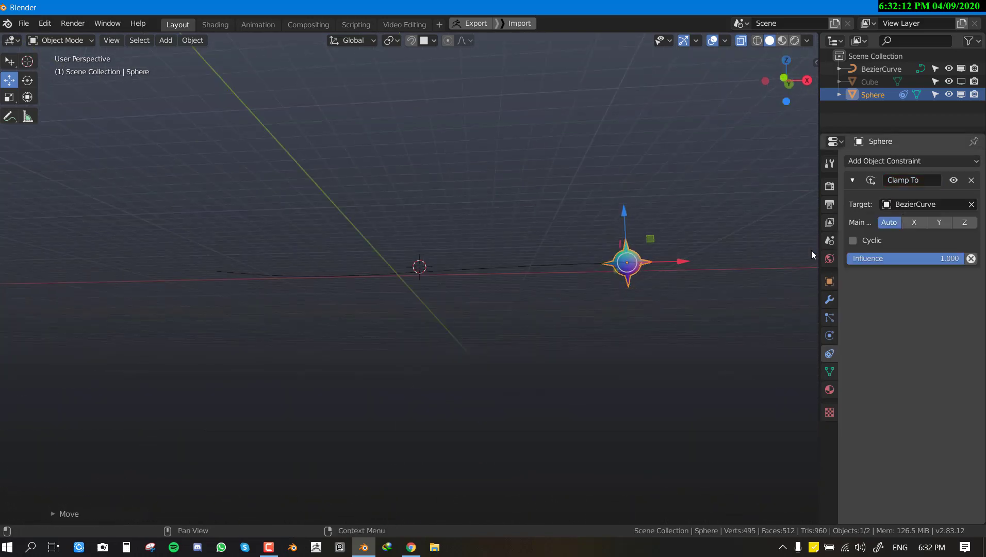
Try moving the sphere along the Bezier curve from several angles to test the Clamp To constraint.
key(KP_7)
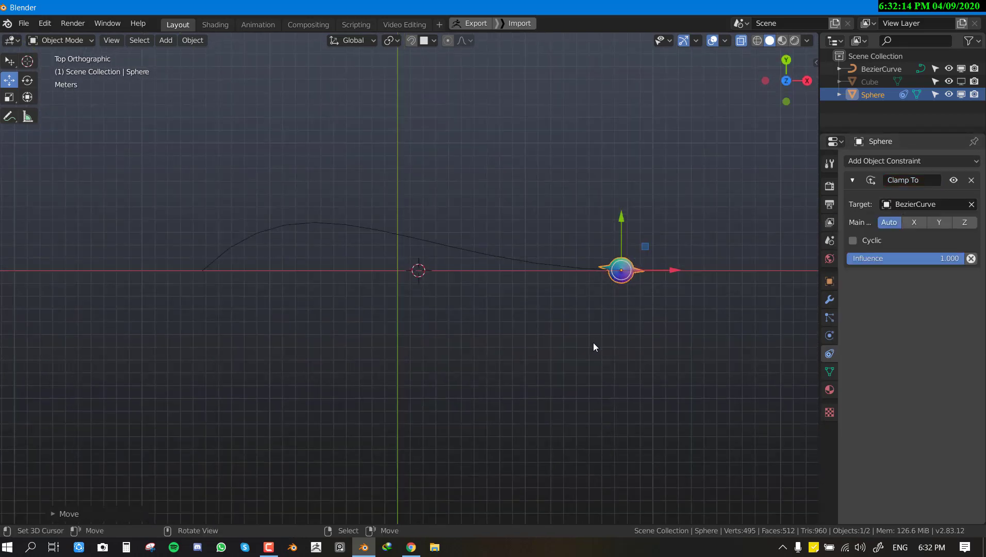
key(g)
right_click(672, 306)
middle_drag(547, 243, 596, 138)
key(g)
right_click(619, 315)
middle_drag(530, 254, 484, 283)
key(g)
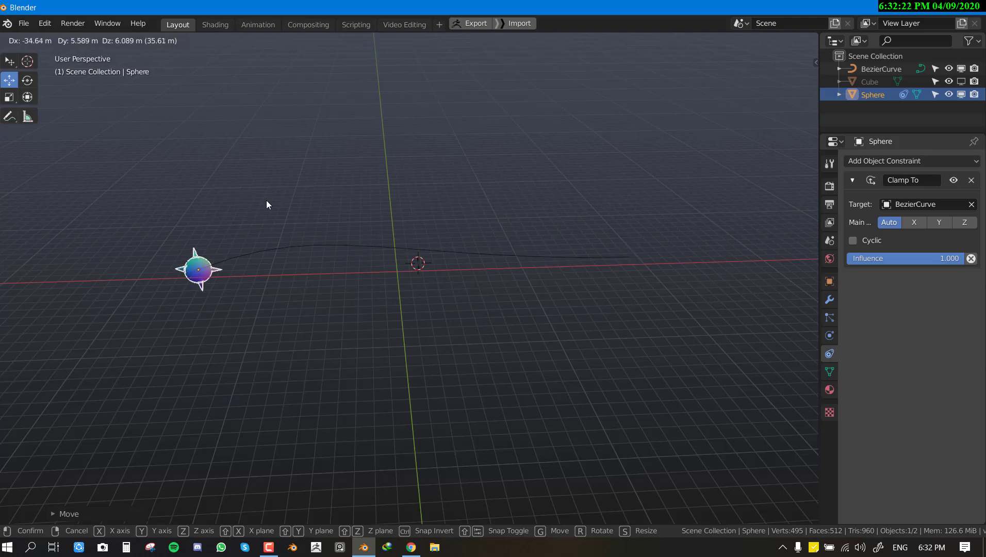
click(543, 231)
key(g)
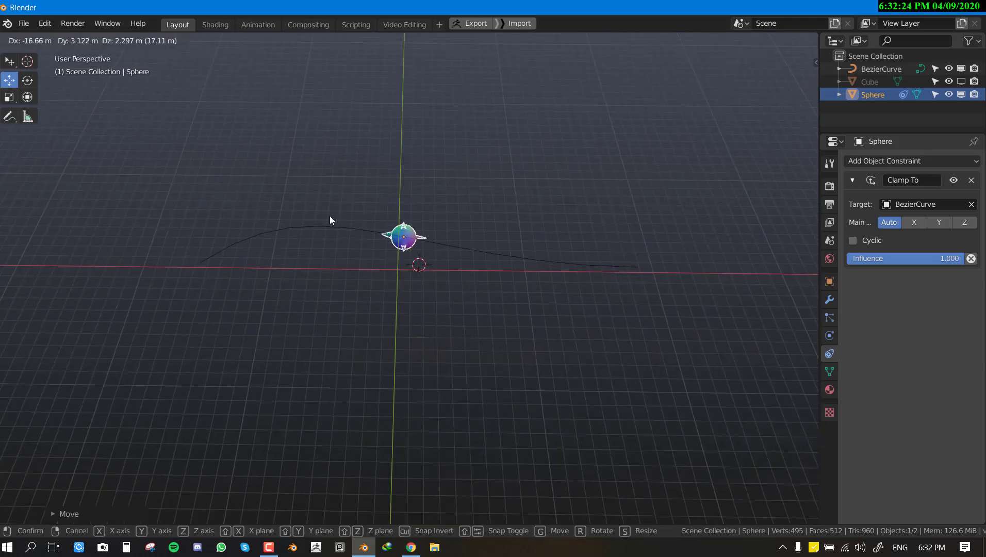
click(825, 246)
Enable Cyclic in the Clamp To constraint and move the sphere past the curve's ends to test it.
click(853, 240)
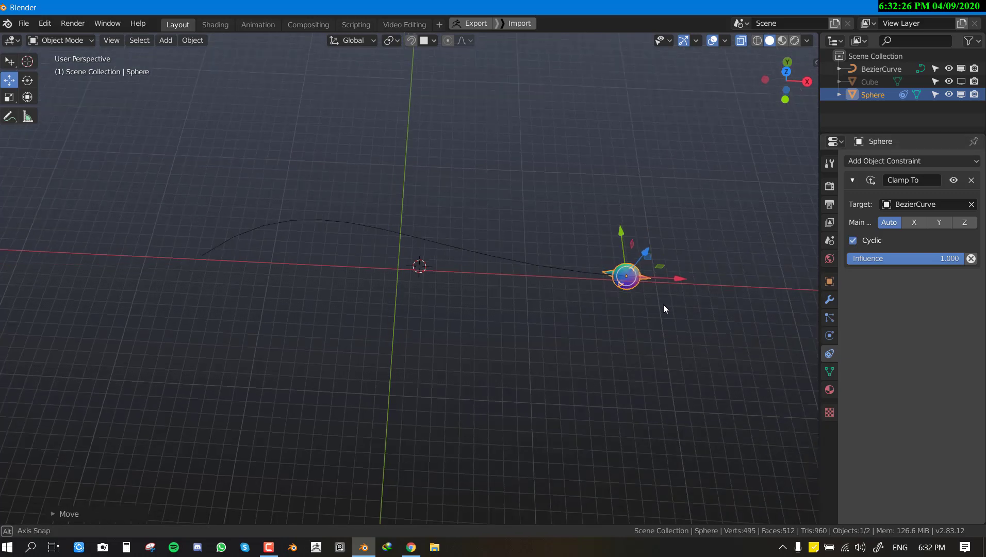
key(g)
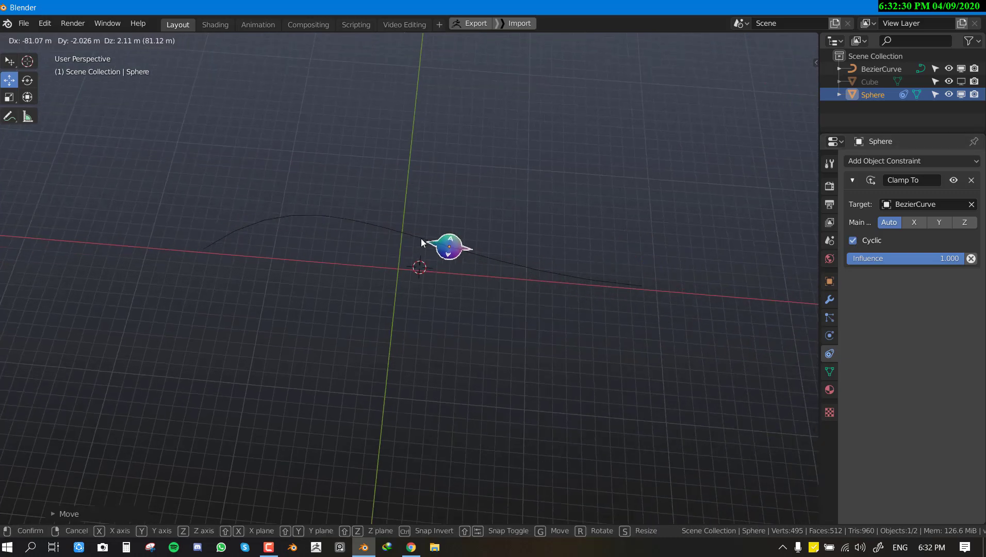
click(596, 243)
Extend the Bezier curve in Edit Mode by extruding a new control point outward from its end opposite the sphere.
click(225, 233)
click(225, 234)
key(Tab)
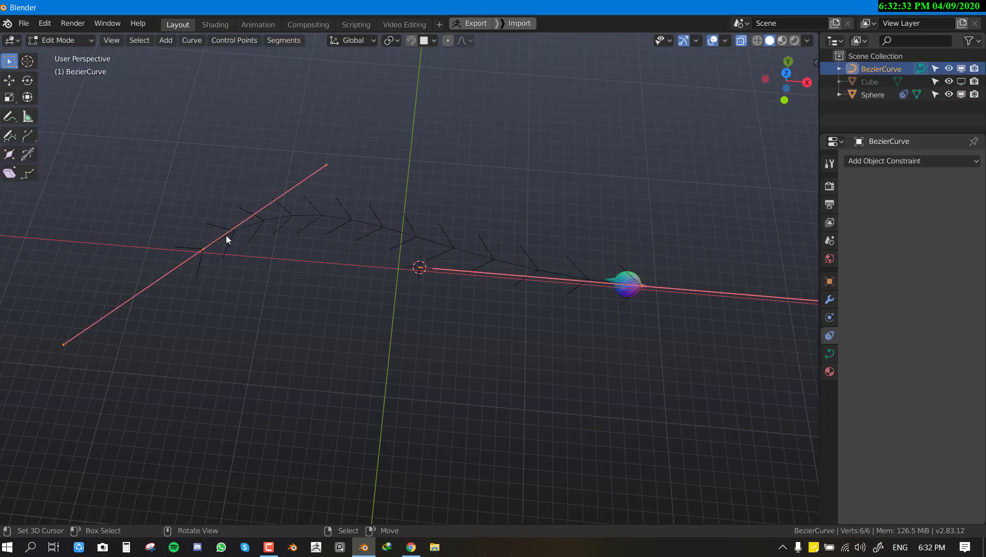
key(g)
click(87, 184)
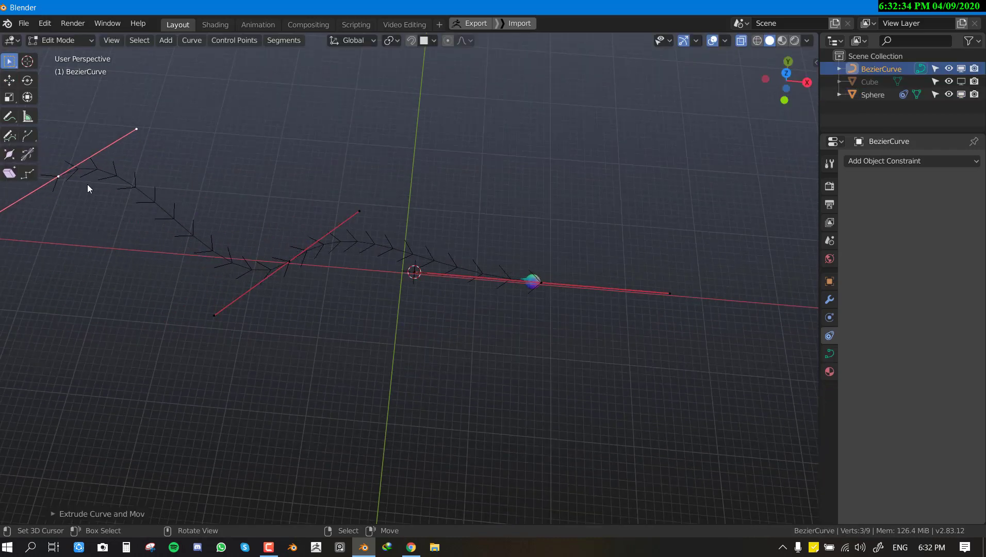
key(Tab)
Try moving the sphere along the extended curve to test the cyclic clamping.
click(537, 281)
key(g)
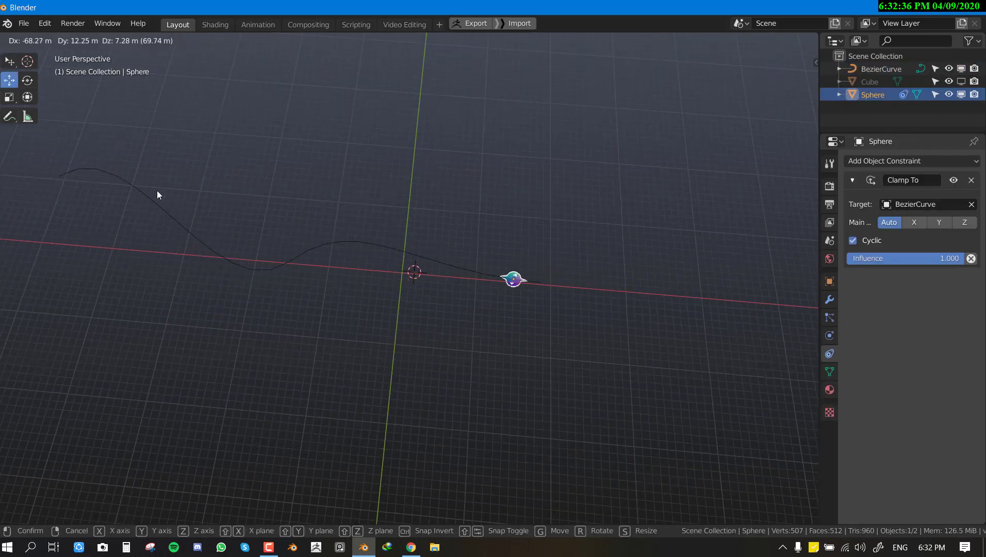
right_click(521, 238)
key(KP_1)
Remove the sphere's Clamp To constraint and delete the Bezier curve.
click(972, 180)
middle_drag(511, 278, 487, 266)
click(487, 267)
click(876, 164)
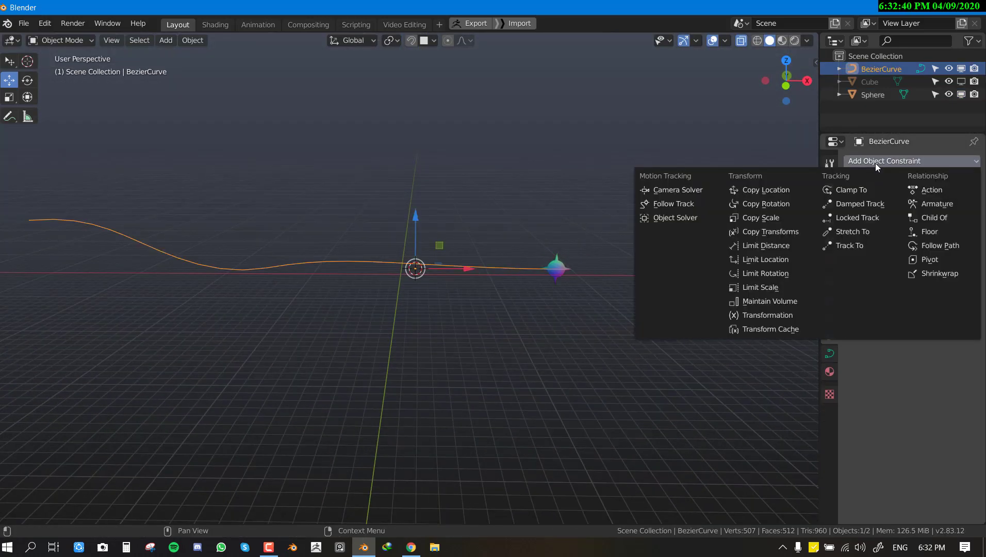
click(868, 205)
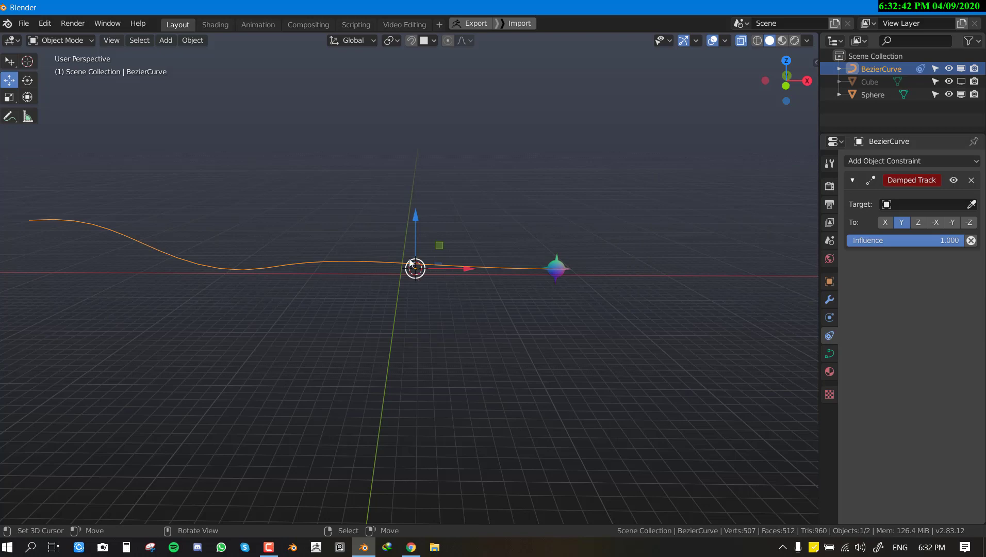
key(Delete)
key(KP_1)
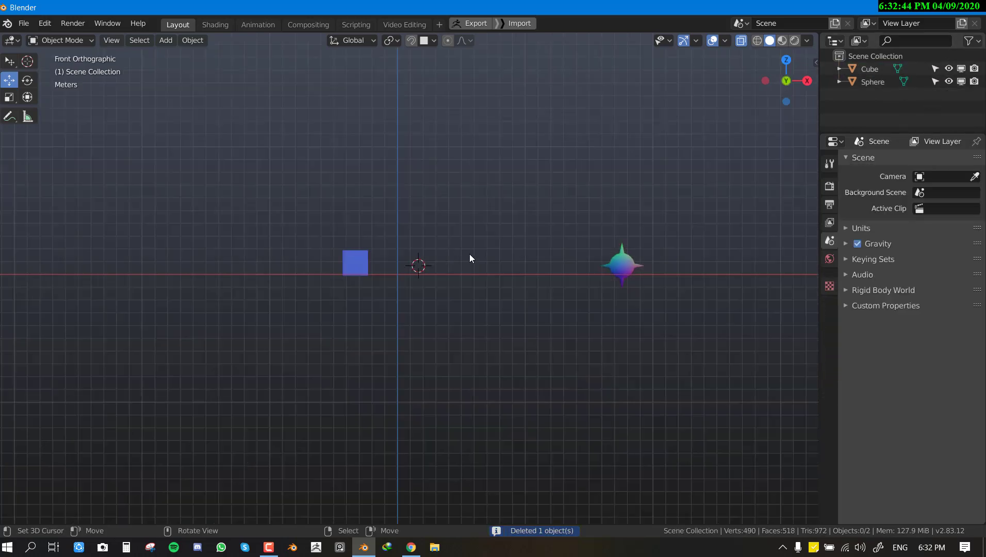
Move the sphere along the X axis closer to the cube.
drag(610, 268, 478, 264)
click(343, 261)
click(347, 260)
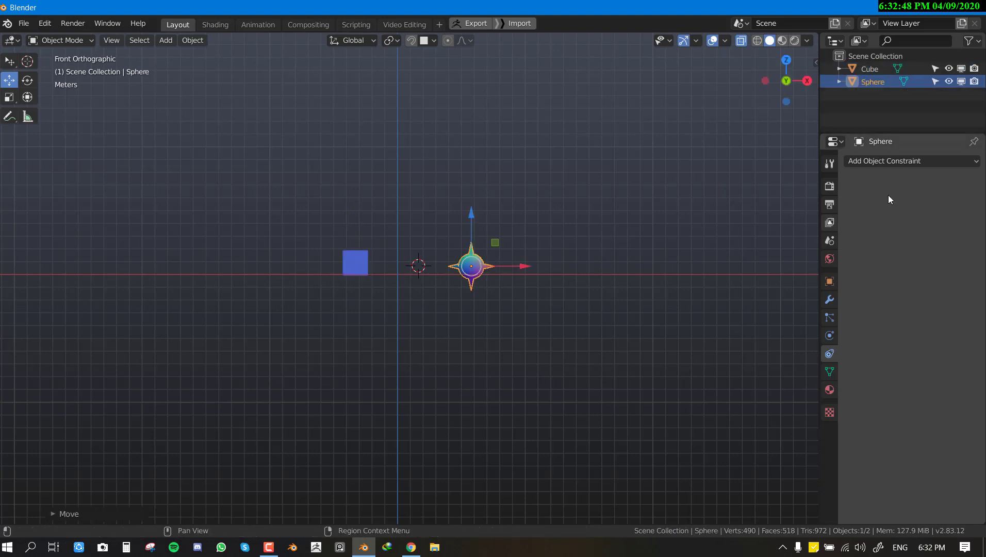
Add a Damped Track constraint to the sphere with the Cube as its target.
click(911, 161)
click(784, 207)
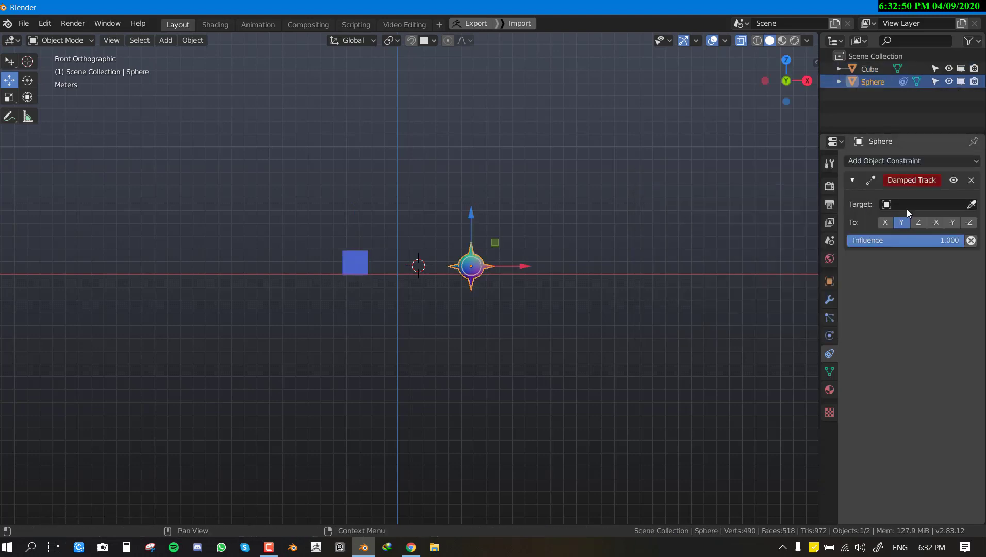
click(908, 208)
click(883, 223)
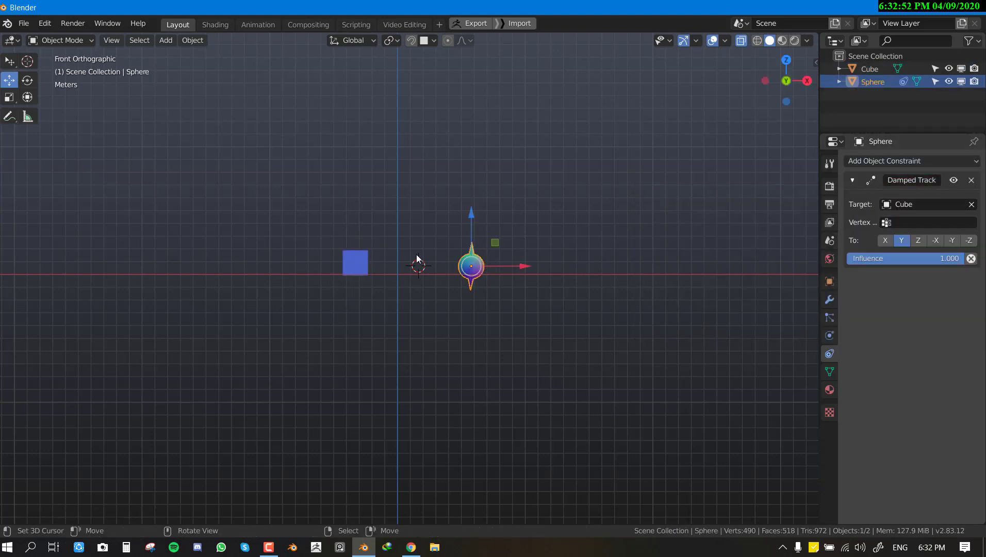
Move the cube around the sphere to test how the Damped Track constraint follows it.
middle_drag(417, 255, 445, 283)
right_click(362, 271)
key(g)
right_click(632, 233)
scroll(632, 233, up, 1)
middle_drag(632, 236, 607, 287)
key(g)
click(394, 231)
middle_drag(394, 230, 535, 245)
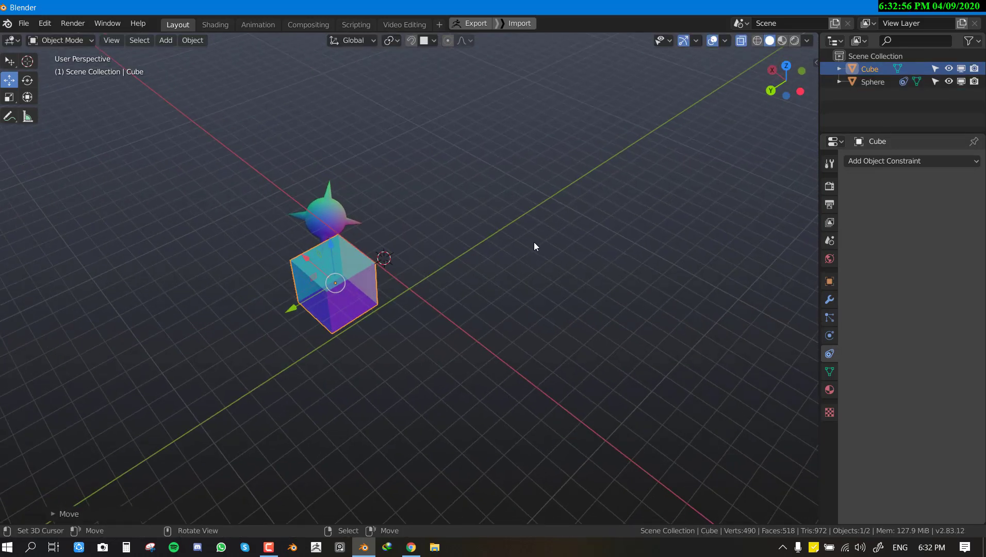
key(g)
click(719, 268)
Reposition the cube from further viewing angles to check which of the sphere's axes points at it.
middle_drag(720, 268, 513, 234)
key(g)
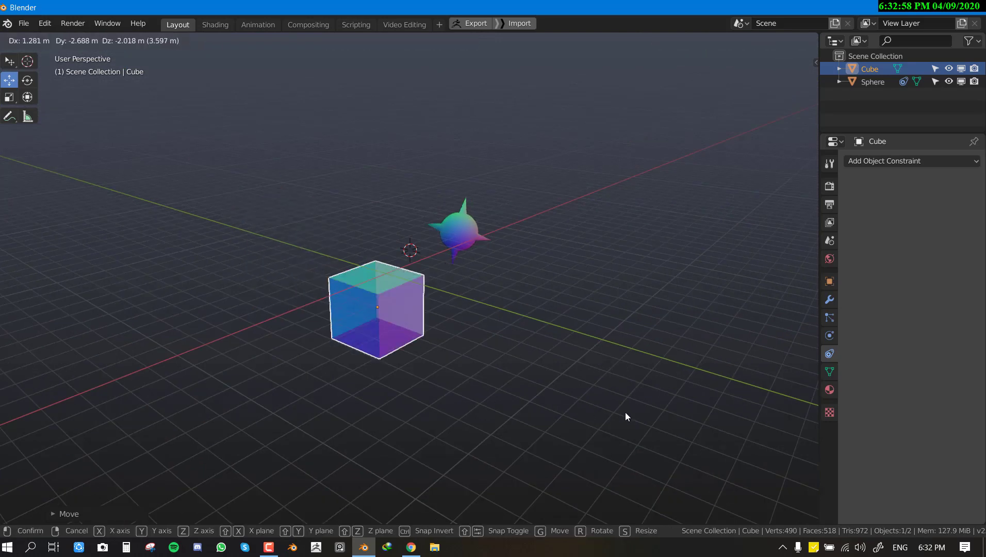
click(651, 306)
middle_drag(651, 306, 464, 294)
key(g)
click(589, 326)
key(g)
right_click(436, 297)
Clear the cube's location so it sits at the world origin.
key(KP_1)
key(shift+space)
key(alt+g)
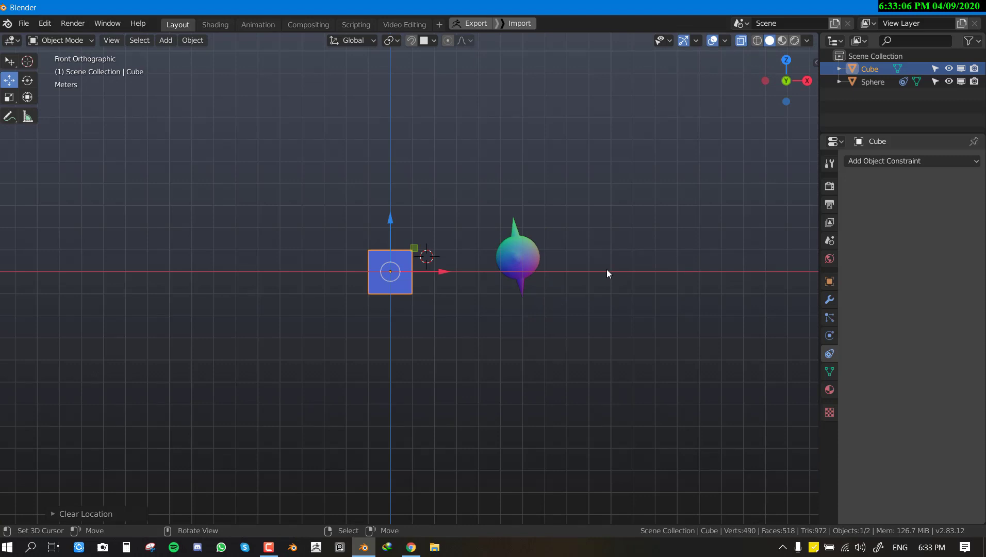
Try moving the cube to both sides of the sphere in front view to test the Damped Track response.
key(g)
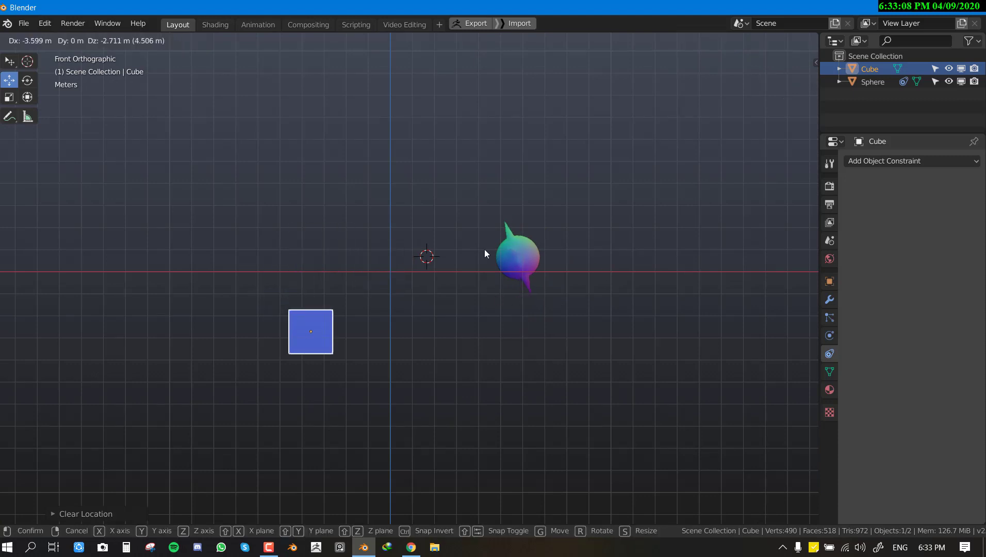
right_click(371, 307)
key(g)
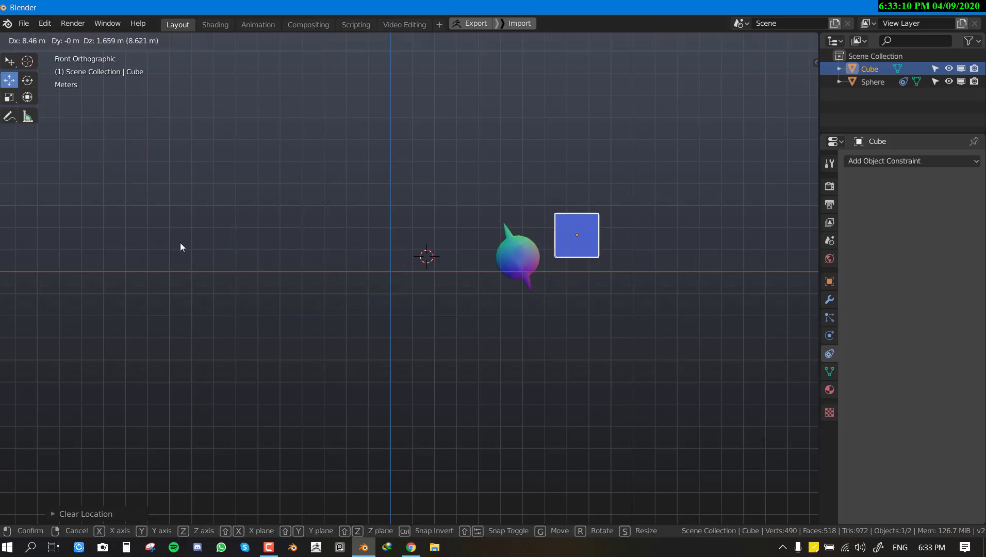
right_click(421, 302)
middle_drag(428, 305, 594, 302)
key(KP_1)
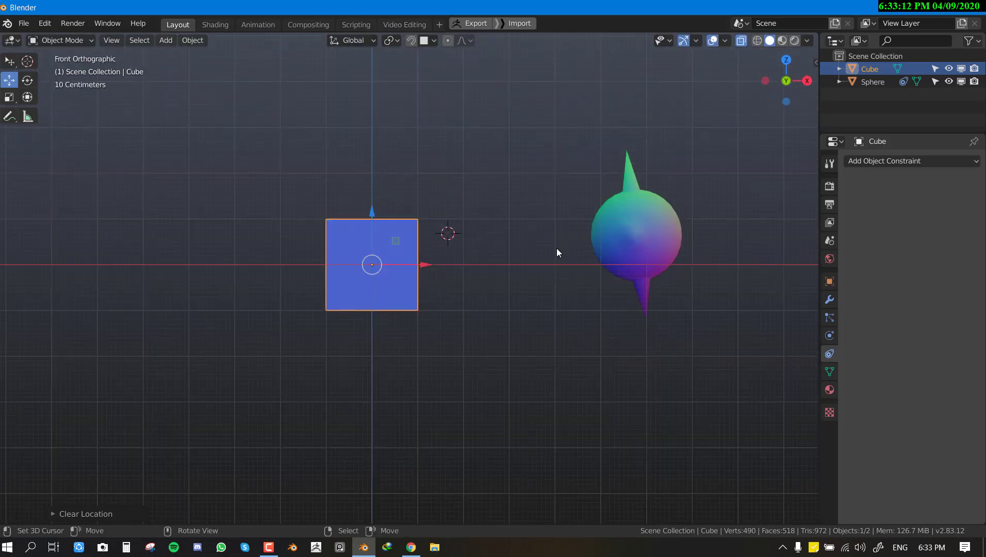
Replace the sphere's Damped Track constraint with a Locked Track constraint targeting the Cube.
click(590, 231)
click(972, 180)
click(937, 163)
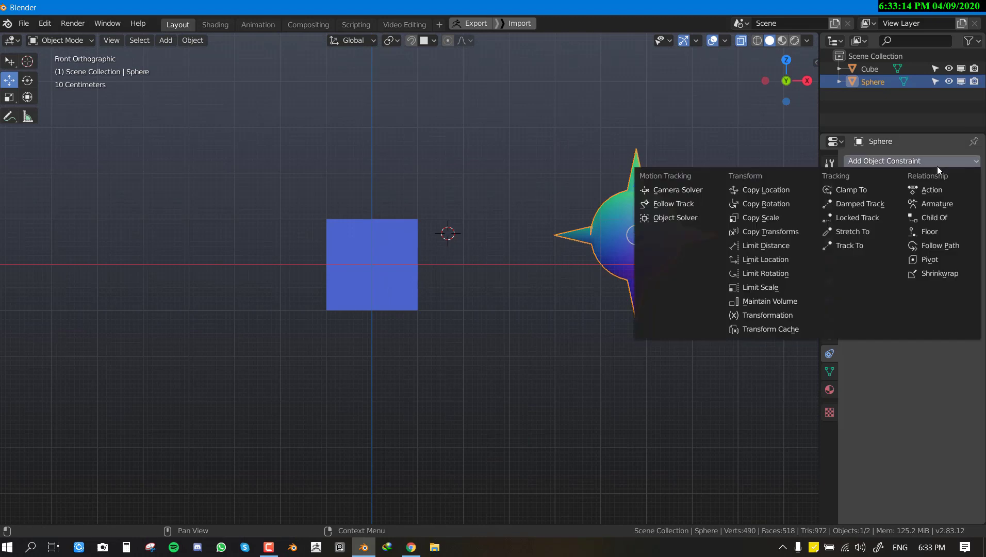
click(884, 220)
scroll(556, 241, down, 2)
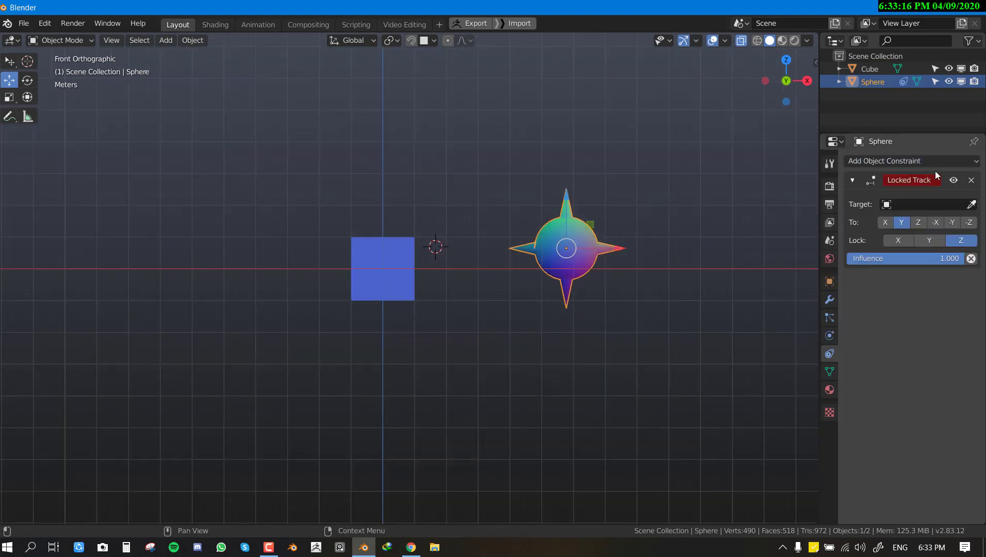
click(923, 204)
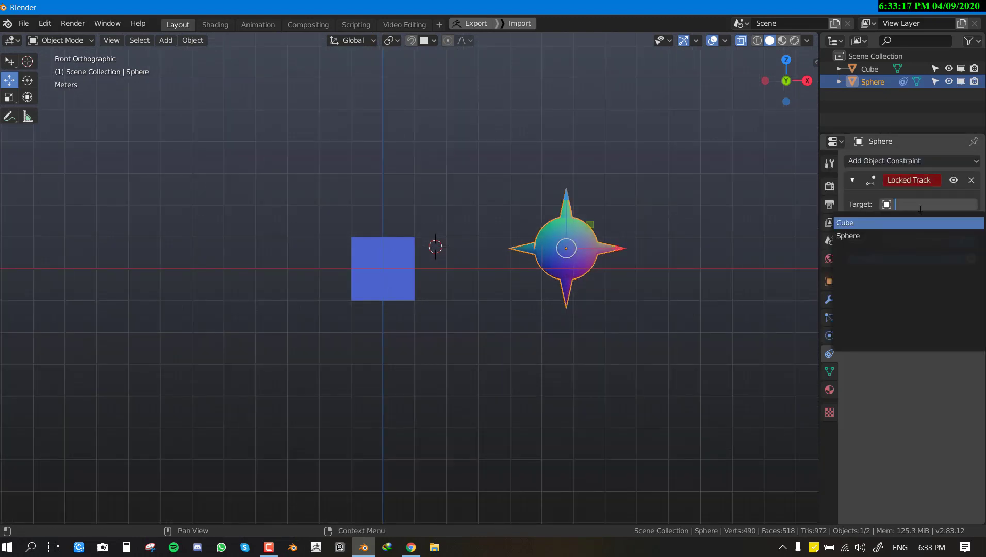
click(895, 223)
Try moving the cube around the sphere from several viewing angles to test the Locked Track constraint.
drag(378, 264, 386, 162)
key(Escape)
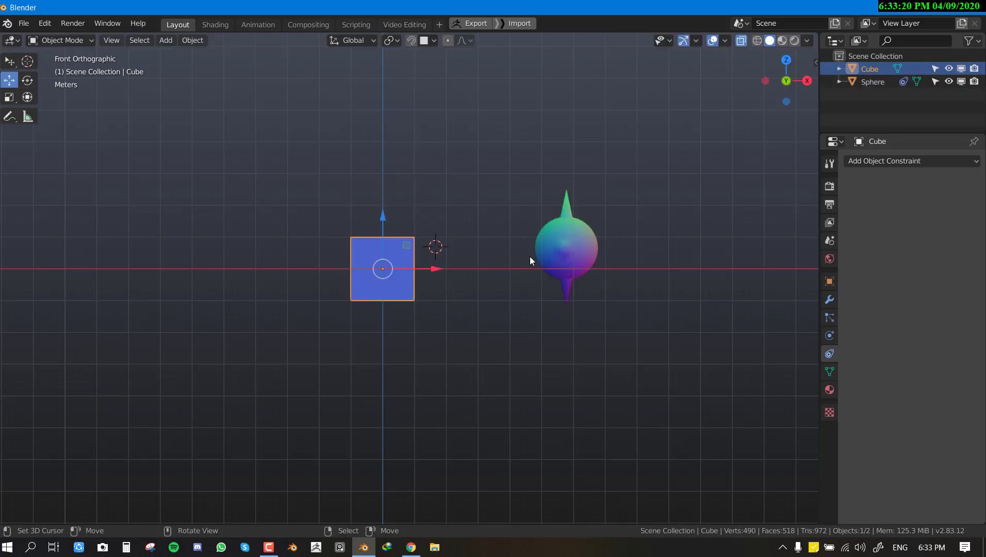
click(566, 250)
middle_drag(678, 258, 386, 303)
click(365, 289)
key(g)
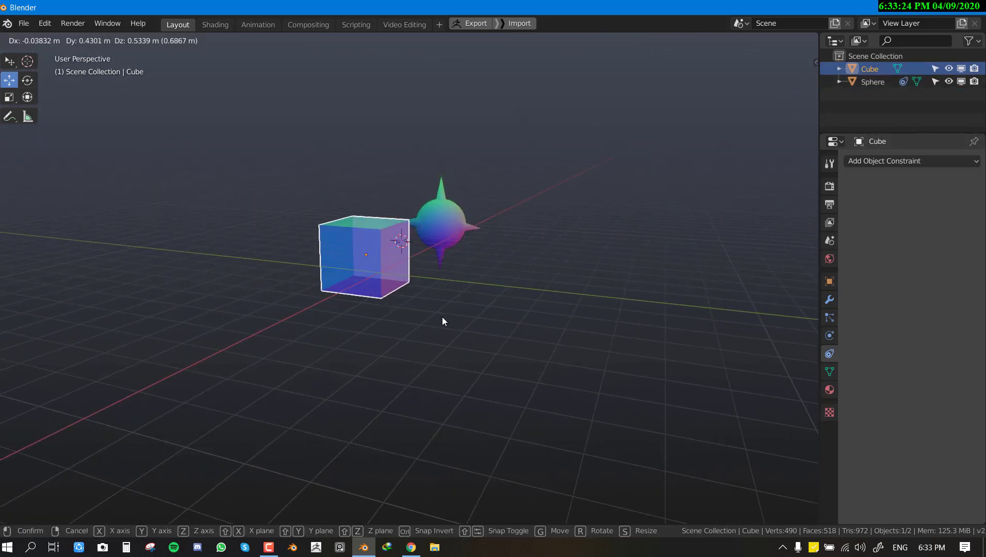
right_click(442, 317)
middle_drag(464, 279, 531, 329)
key(g)
right_click(456, 167)
middle_drag(413, 216, 384, 192)
key(g)
key(Escape)
key(g)
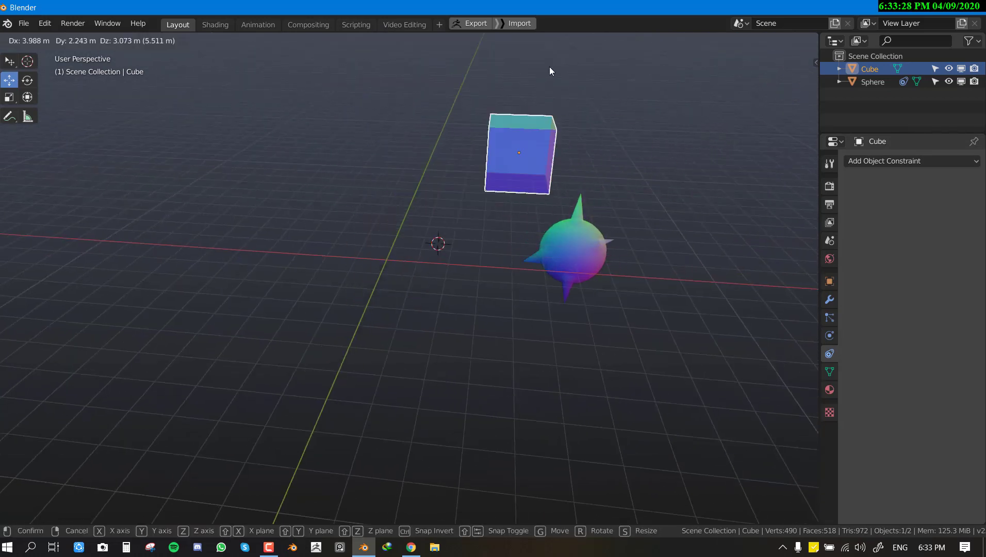
key(Escape)
Change the axis the sphere's Locked Track constraint points at the cube to X.
middle_drag(361, 179, 570, 234)
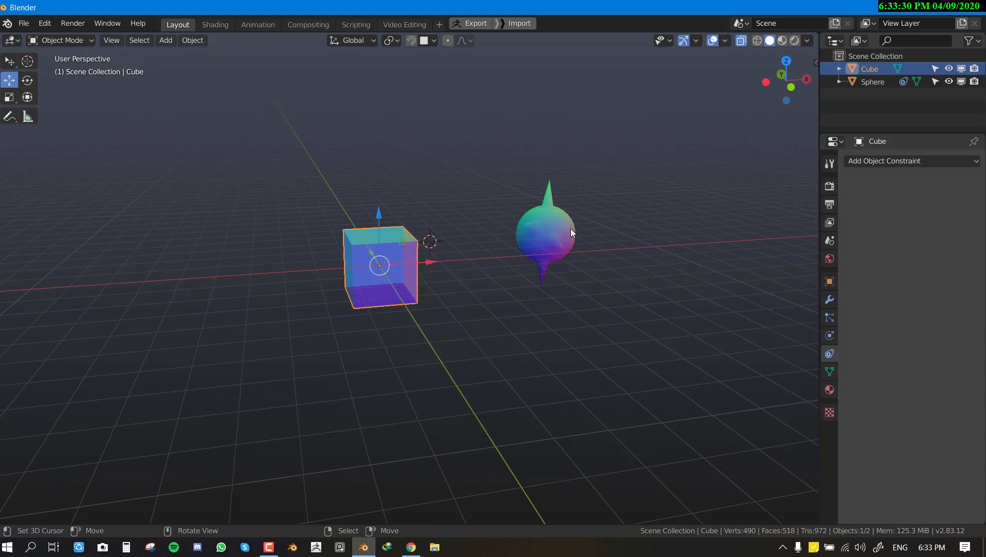
click(571, 233)
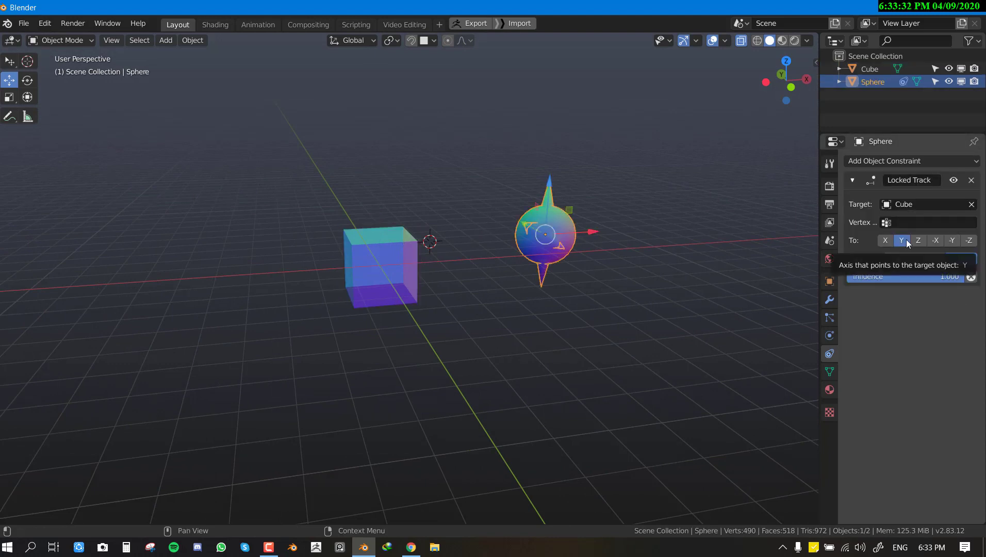
click(920, 240)
click(388, 257)
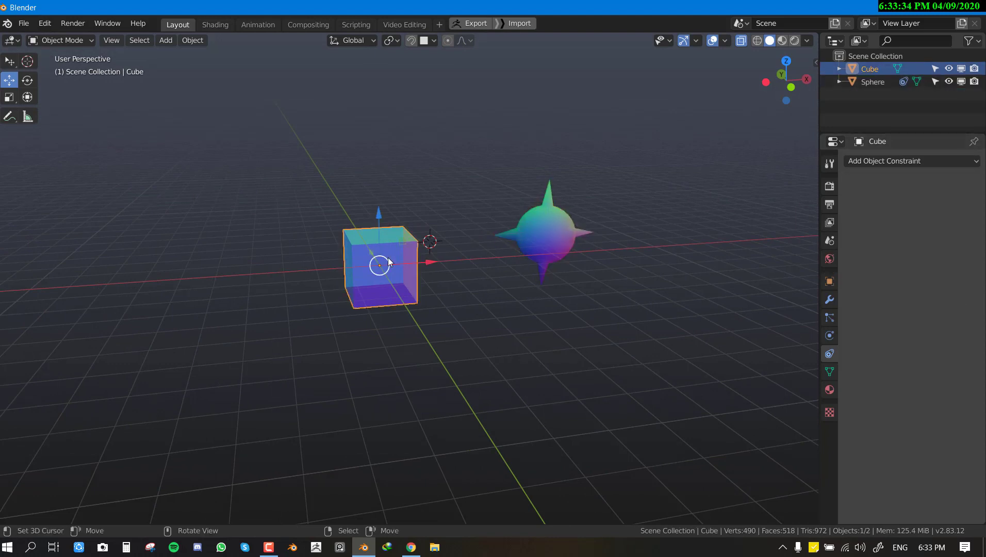
click(532, 241)
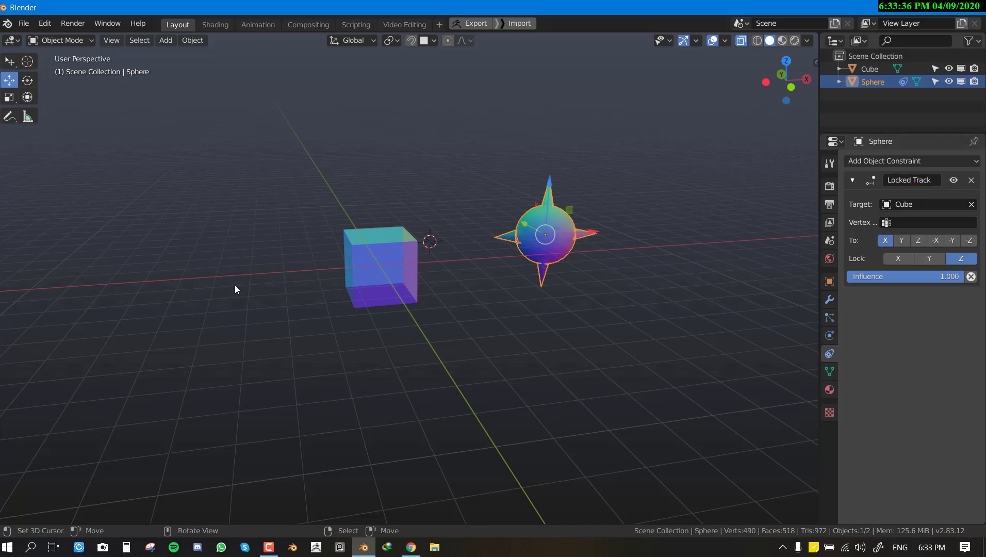
Try moving the cube past the sphere to test Locked Track with the X axis as the tracking axis.
click(391, 274)
key(g)
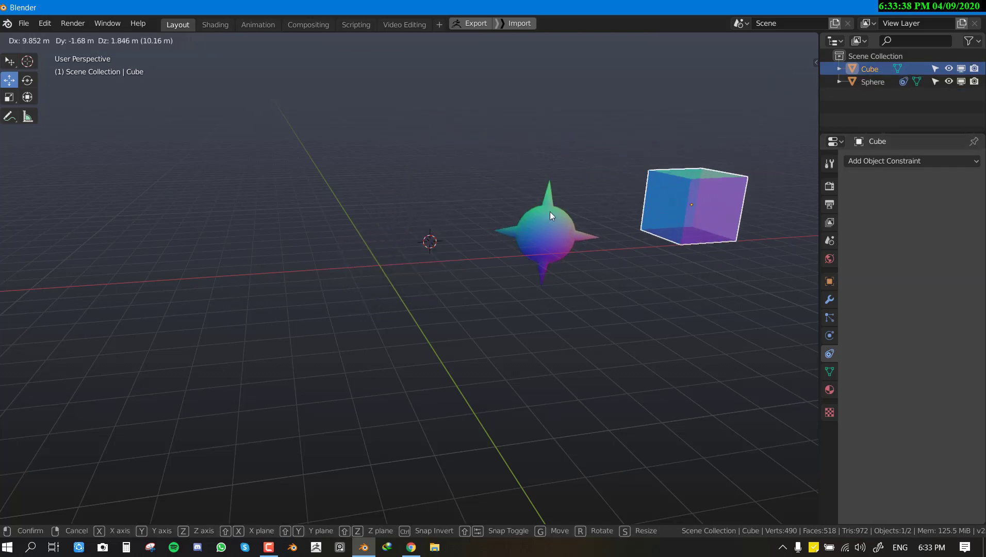
right_click(625, 234)
Replace the sphere's Locked Track constraint with a Stretch To constraint targeting the Cube.
click(576, 236)
key(KP_1)
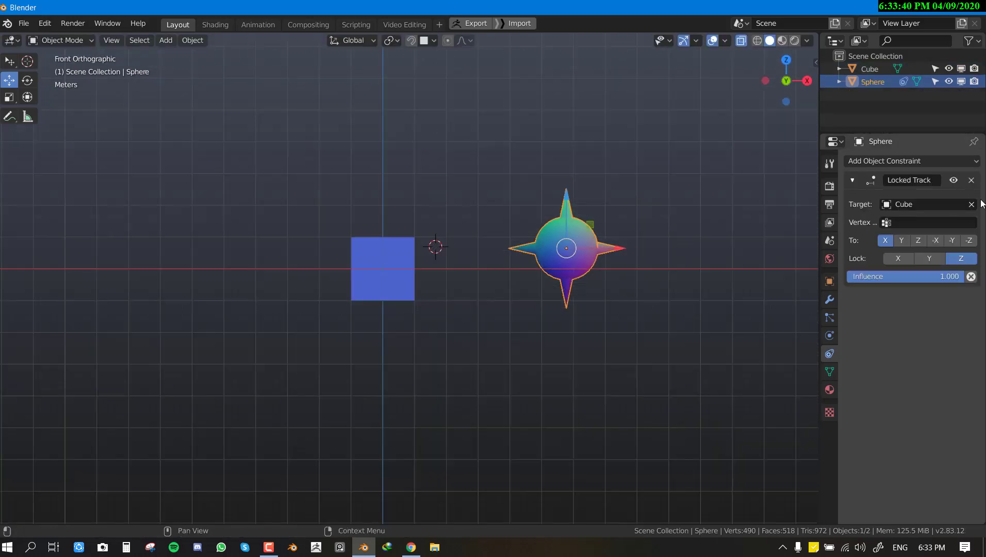
click(972, 181)
click(889, 161)
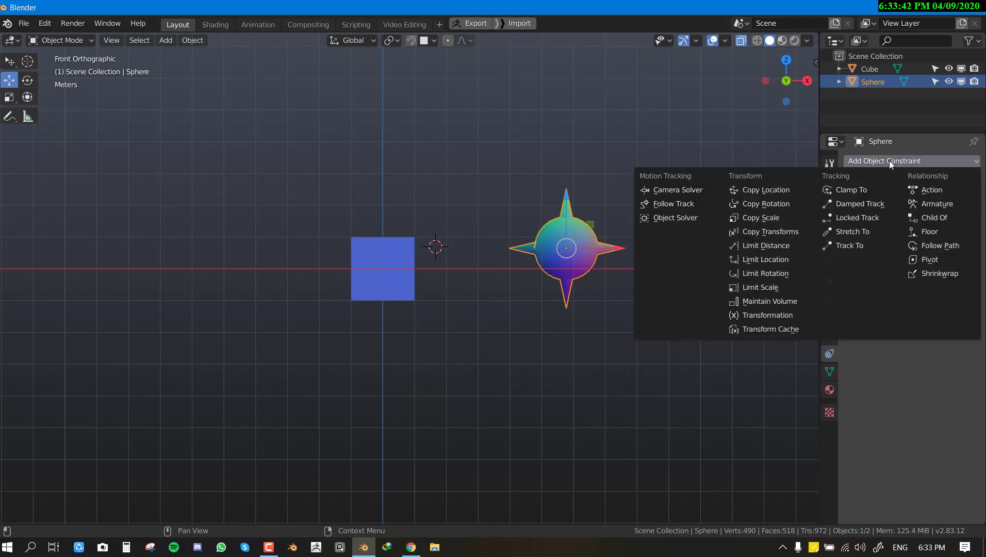
click(860, 234)
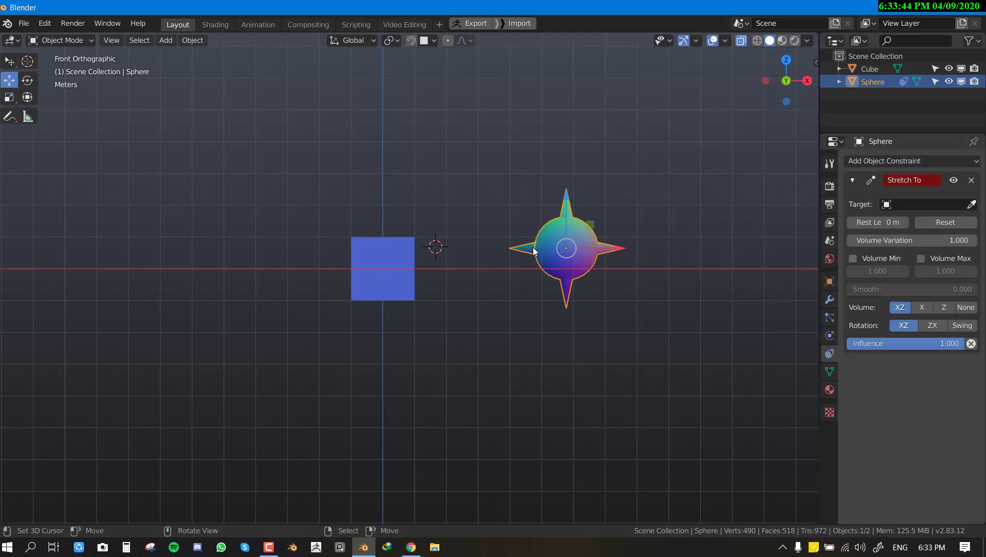
click(914, 206)
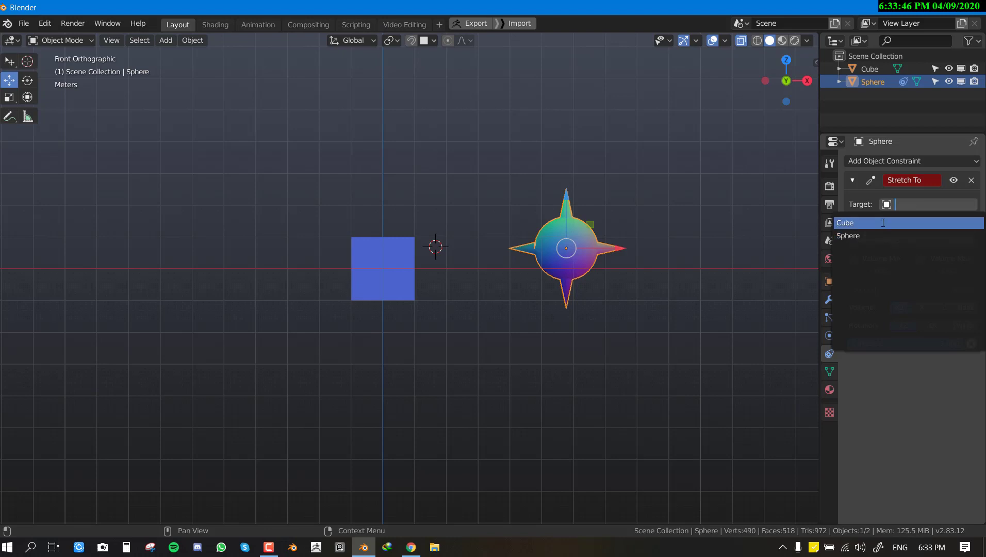
click(883, 222)
Move the cube farther from the sphere and set the Stretch To volume variation to 2.600 and rest length to 1.8166 m.
drag(379, 289, 247, 264)
click(593, 253)
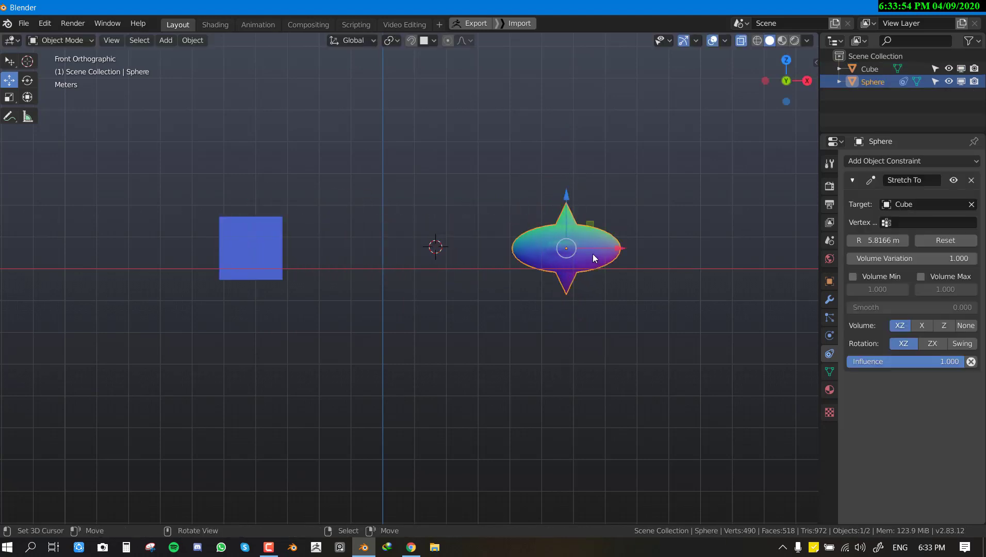
drag(899, 257, 944, 257)
mouse_move(880, 240)
mouse_down()
mouse_move(836, 241)
mouse_move(862, 240)
mouse_up()
Try moving the cube toward the stretched sphere to test how the Stretch To constraint deforms it.
middle_drag(536, 304, 290, 230)
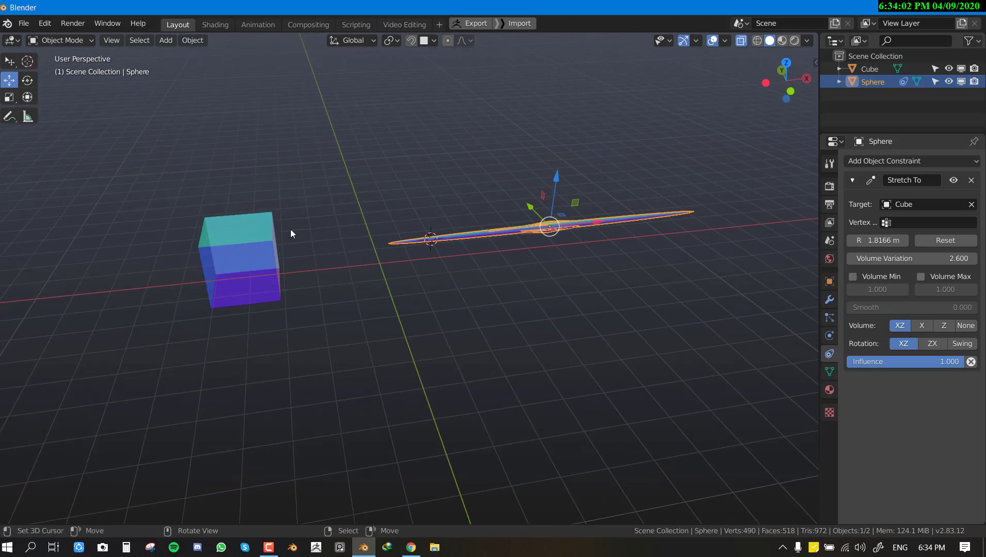
click(287, 229)
click(268, 241)
key(g)
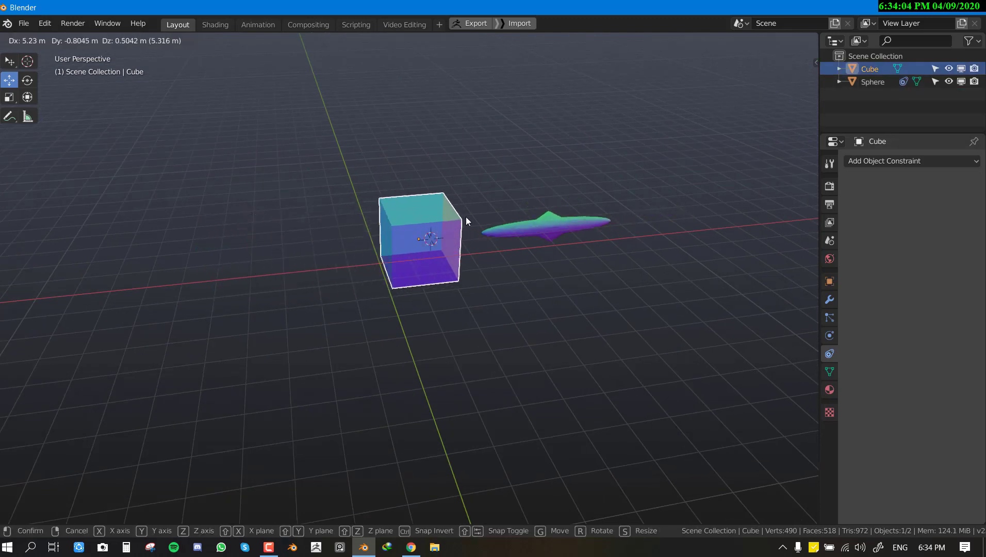
click(449, 225)
key(KP_1)
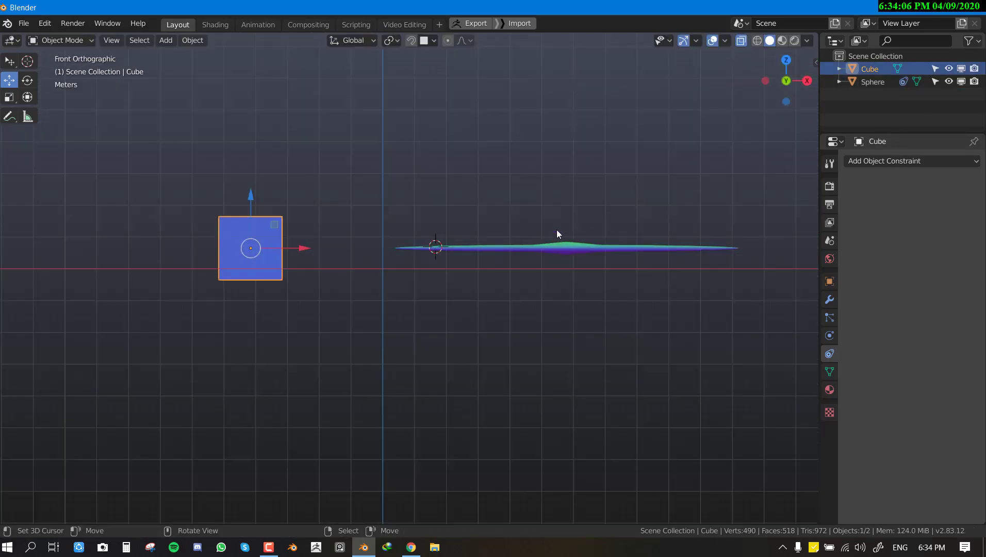
Replace the sphere's Stretch To constraint with a Track To constraint targeting the Cube.
click(557, 245)
click(971, 180)
scroll(260, 264, up, 2)
scroll(710, 240, down, 3)
click(286, 251)
click(540, 246)
click(921, 161)
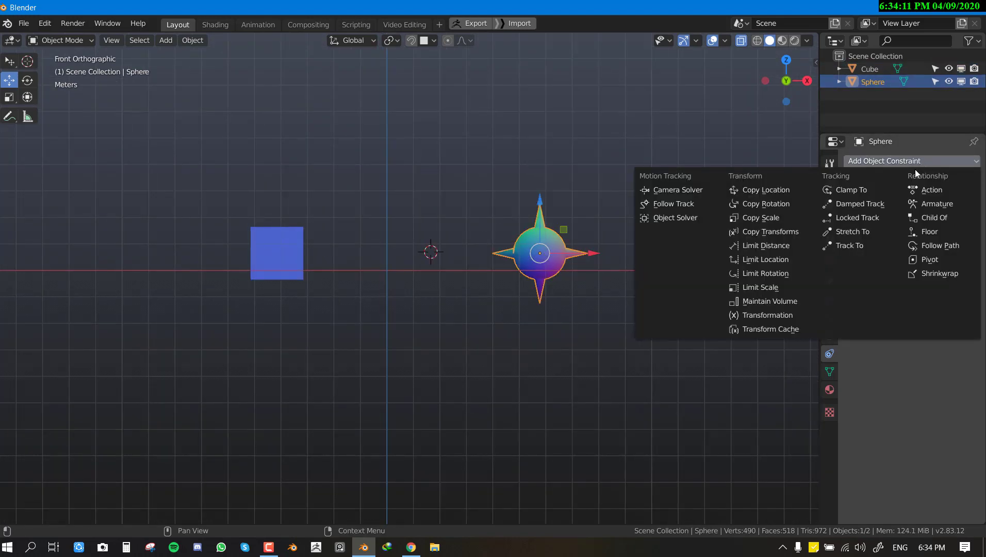
click(874, 244)
click(916, 206)
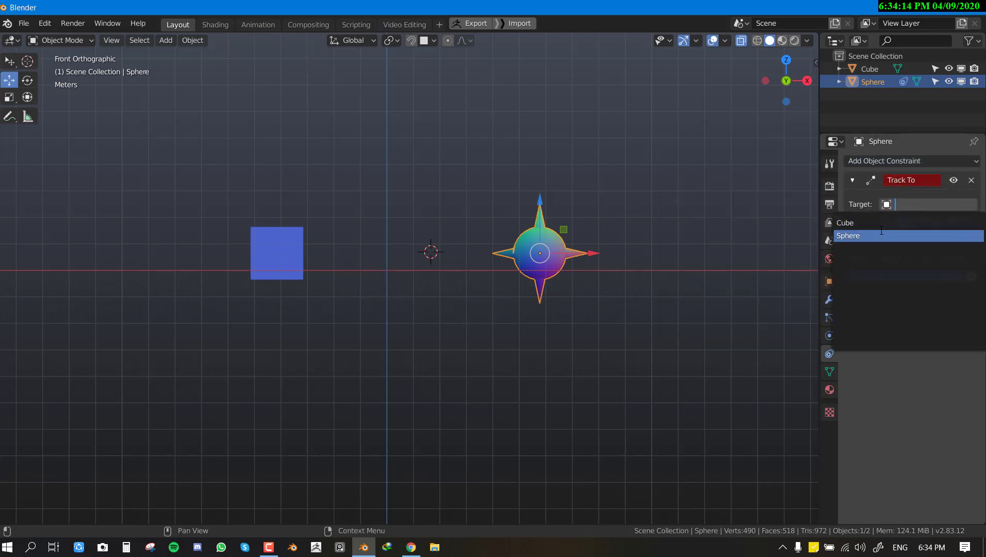
click(856, 222)
Move the cube around the sphere from several viewing angles to test the Track To constraint.
click(302, 256)
key(g)
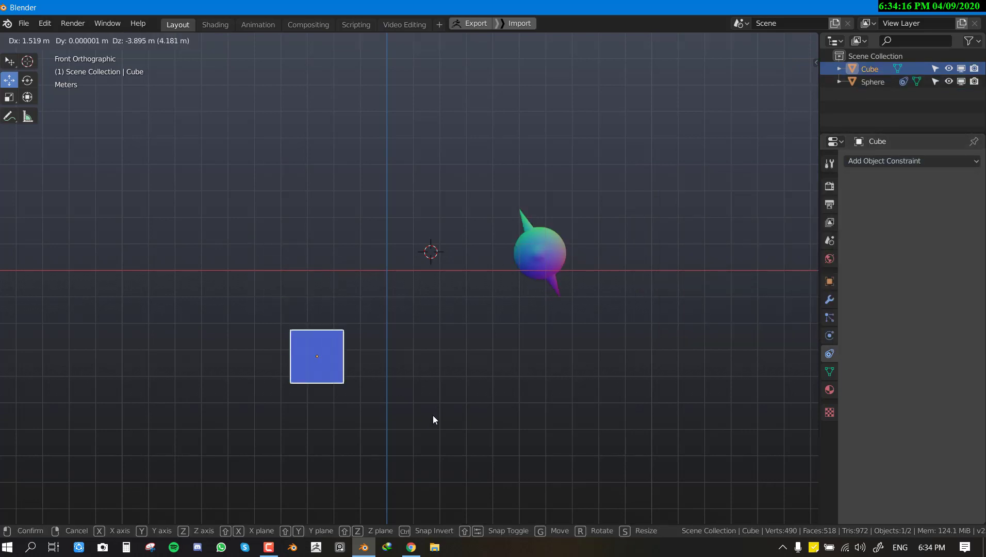
key(Escape)
middle_drag(503, 228, 608, 257)
key(g)
right_click(552, 285)
middle_drag(552, 284, 325, 299)
key(g)
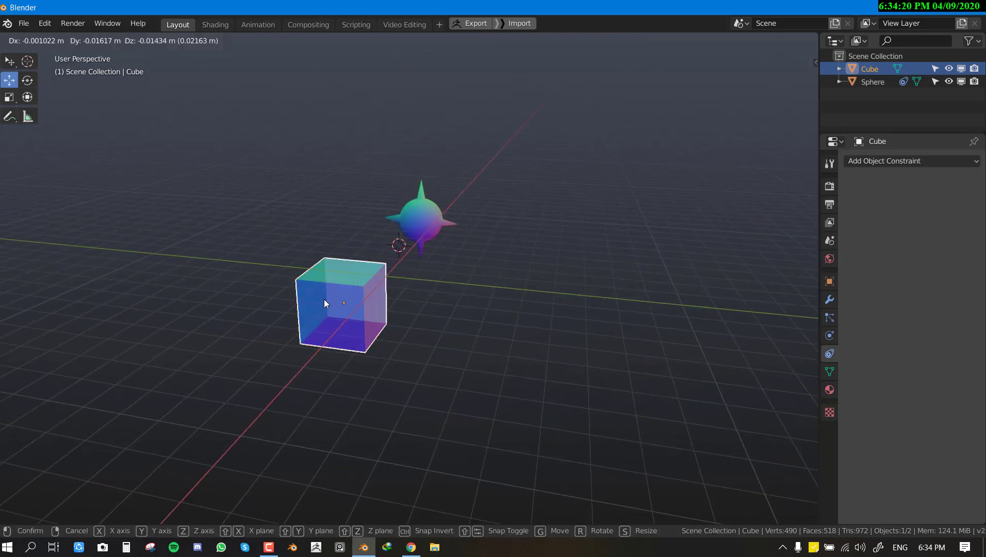
click(395, 260)
key(g)
middle_drag(433, 249, 397, 248)
key(Escape)
Clear the cube's location and place it on the negative X side, away from the sphere.
key(KP_1)
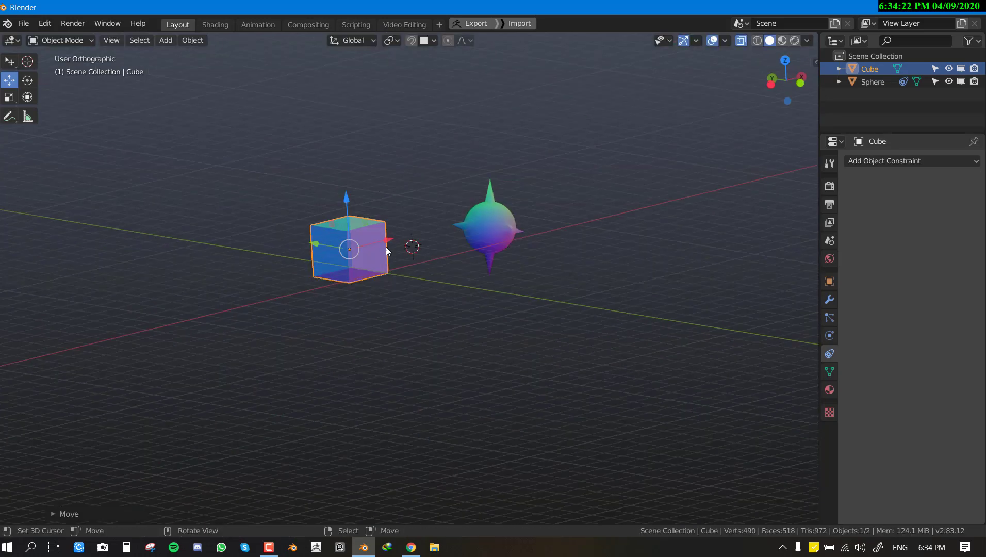
key(alt+g)
key(g)
click(236, 279)
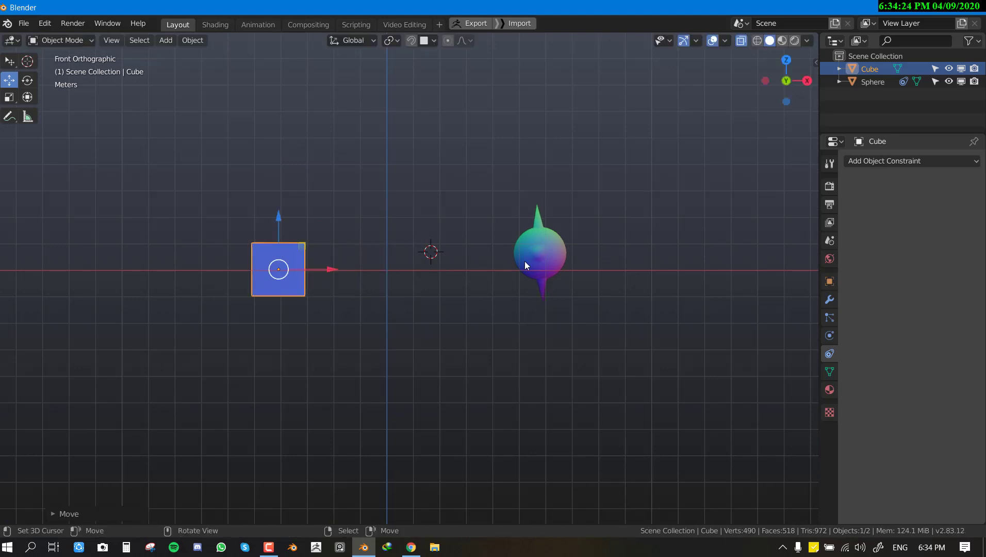
Remove the Track To constraint from the sphere and move the cube slightly up and closer to the sphere.
click(524, 261)
click(972, 181)
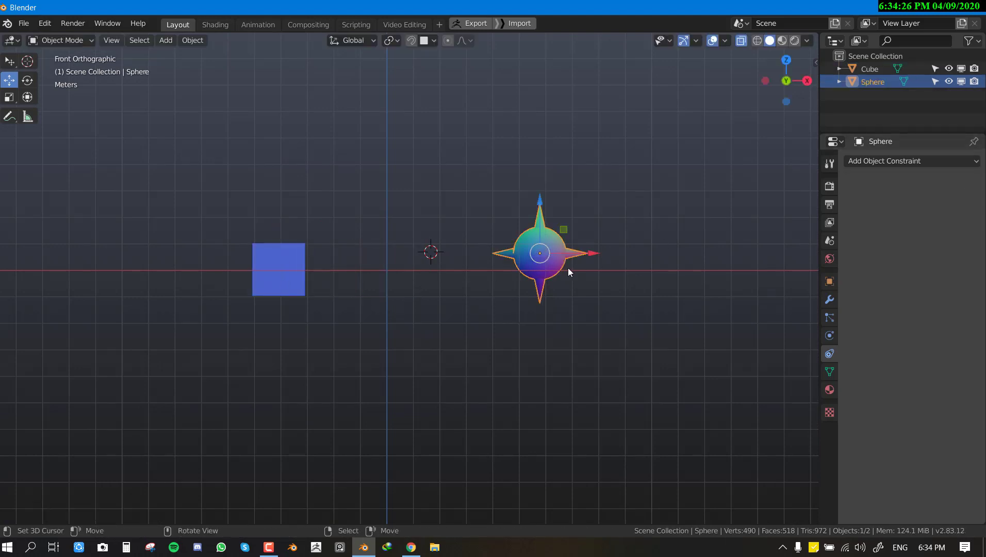
scroll(509, 272, up, 1)
click(279, 276)
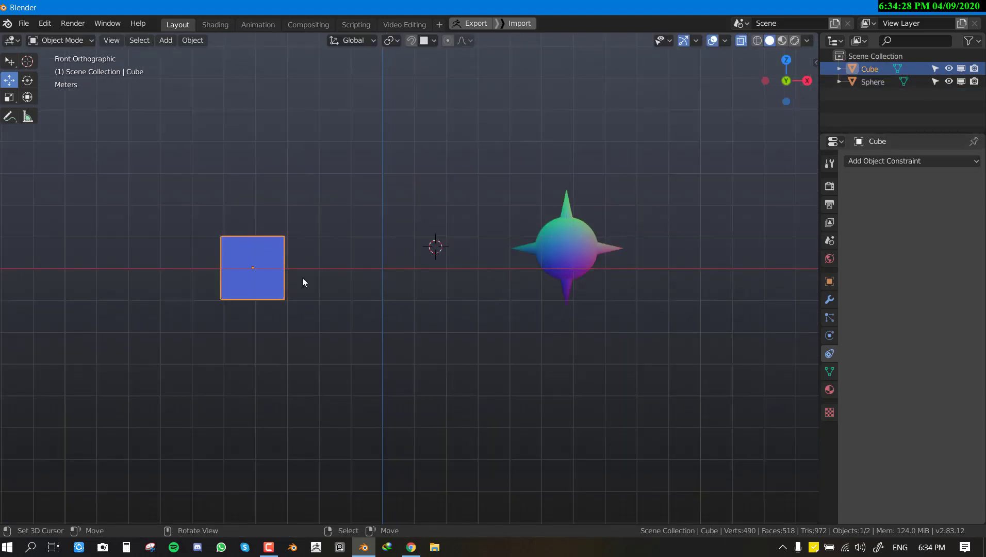
drag(285, 282, 335, 268)
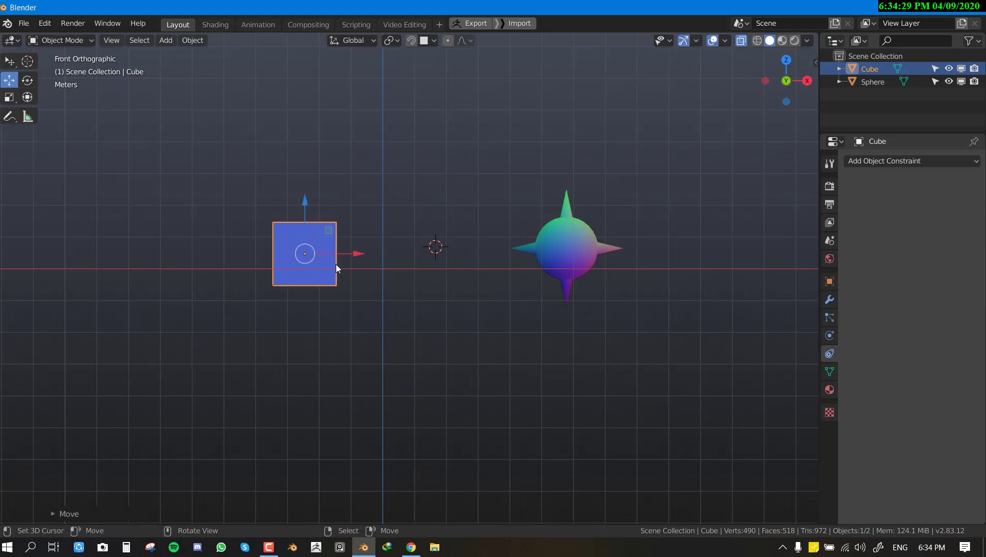
Add a Child Of constraint to the cube with Sphere as its target and set the inverse.
click(899, 162)
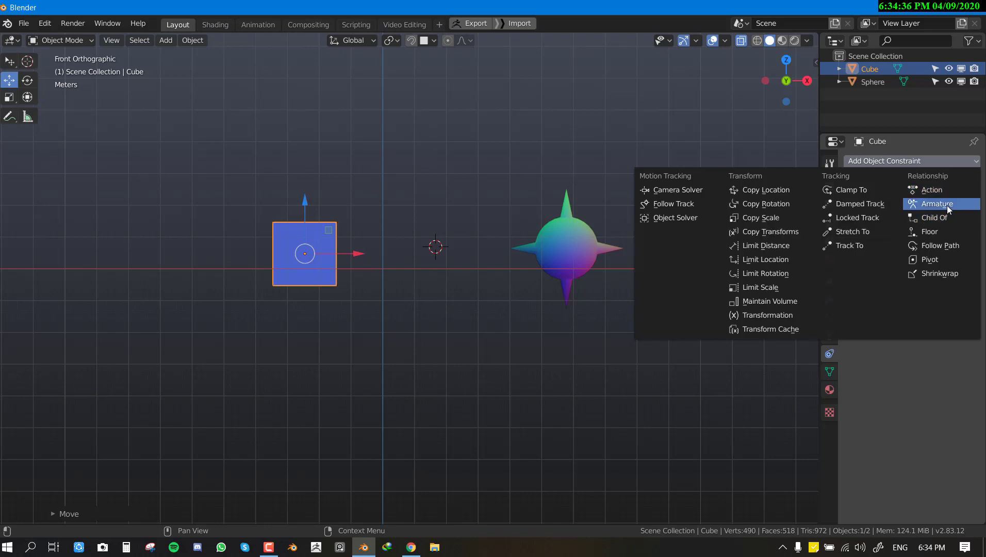
click(932, 218)
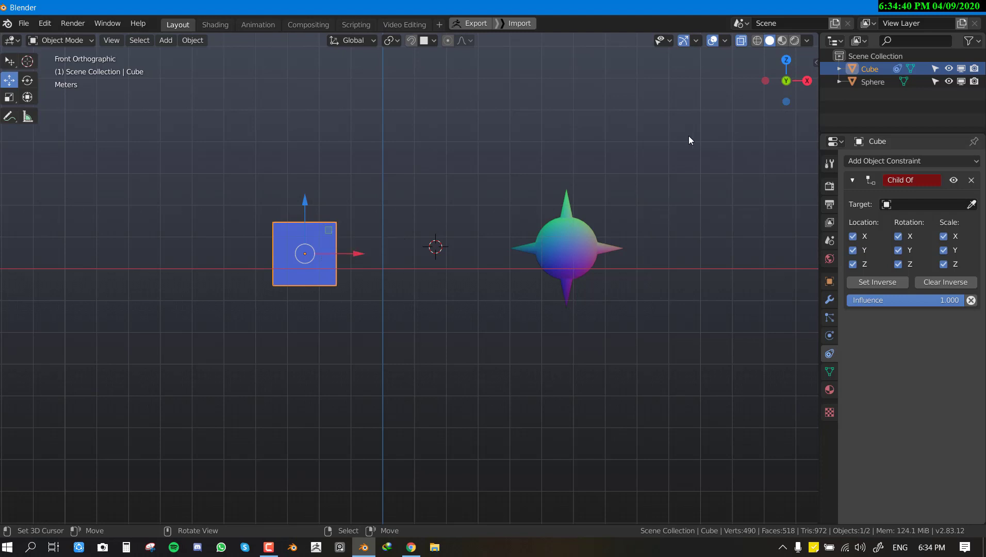
click(936, 205)
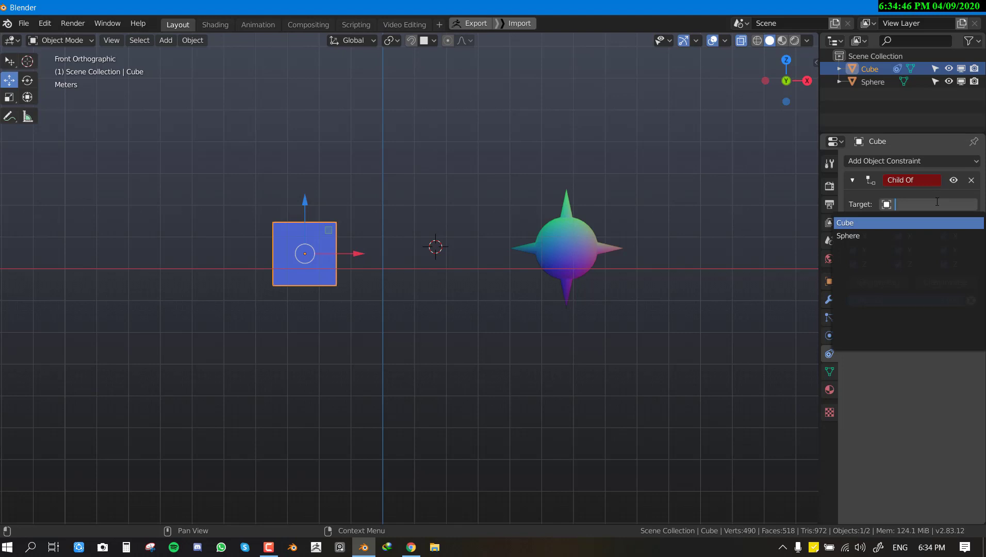
key(Escape)
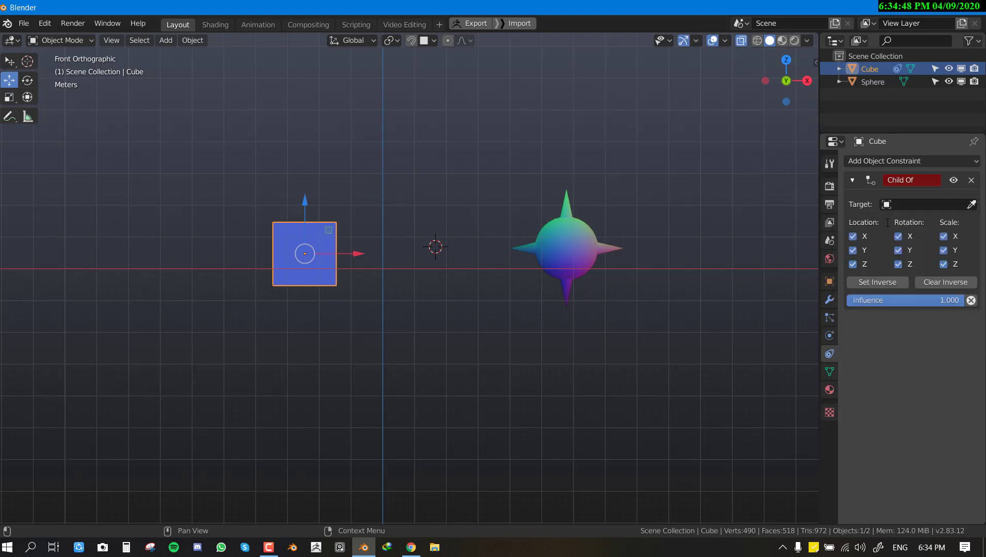
click(942, 202)
click(908, 206)
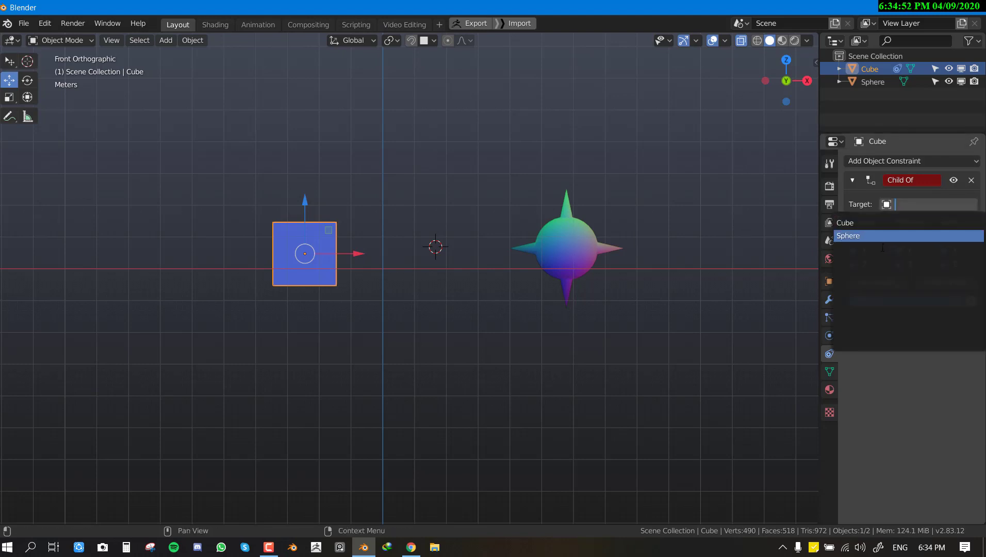
click(879, 237)
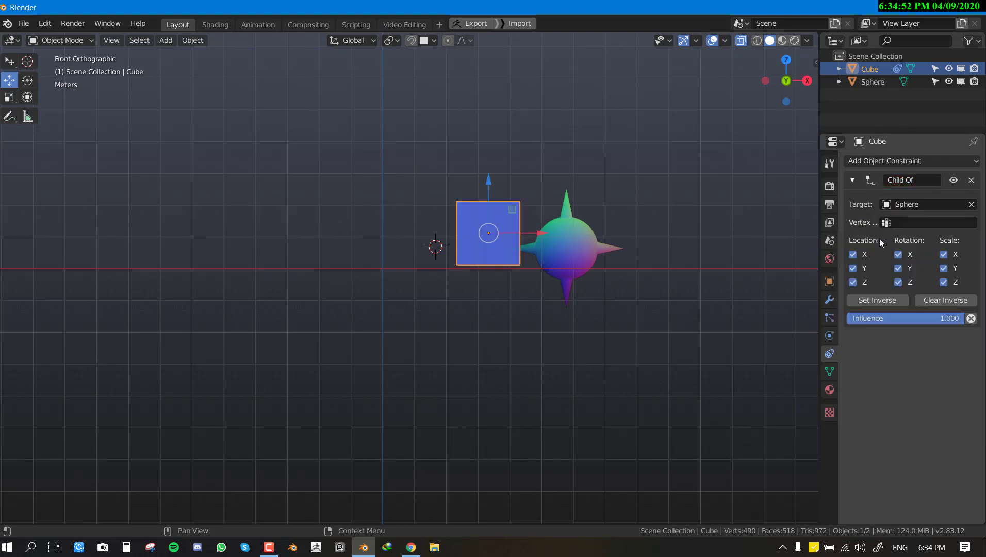
click(878, 301)
Test the cube's Child Of constraint by moving the sphere from front and perspective views, cancelling each move.
click(545, 241)
key(g)
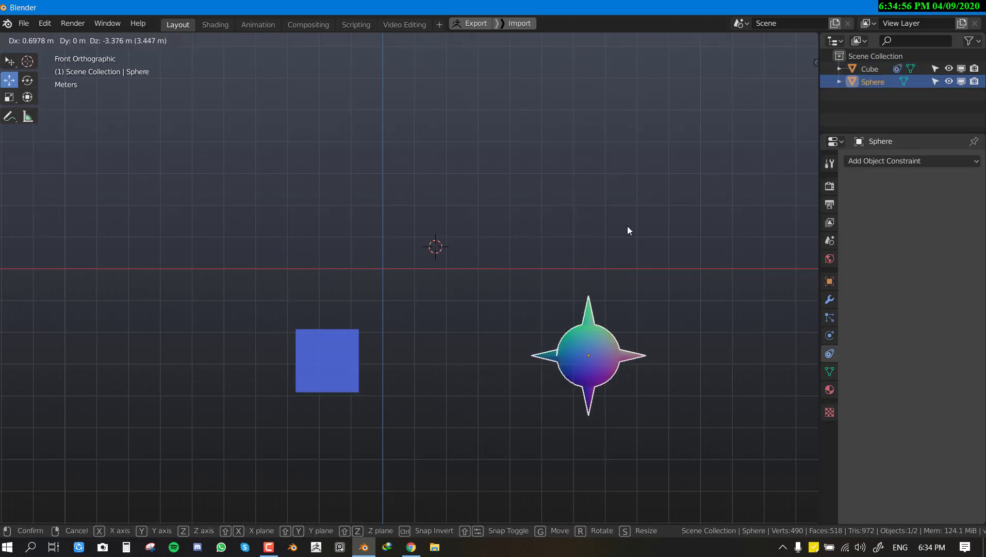
right_click(530, 249)
middle_drag(531, 249, 516, 274)
click(298, 203)
click(587, 297)
key(g)
key(Escape)
click(344, 243)
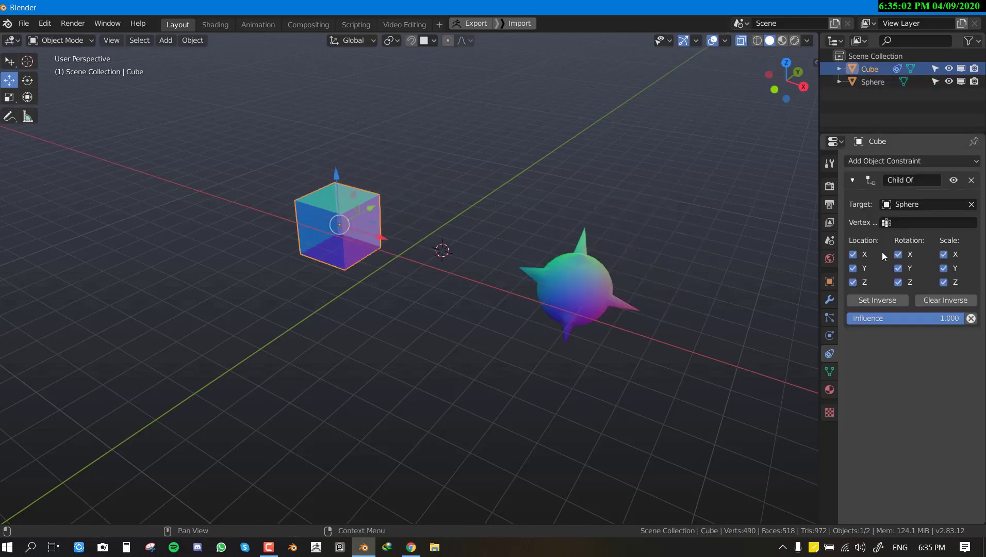
Test the Child Of constraint further by moving and rotating the sphere, cancelling each transform and returning to the front view.
click(565, 285)
key(g)
key(Escape)
middle_drag(571, 328, 496, 309)
key(r)
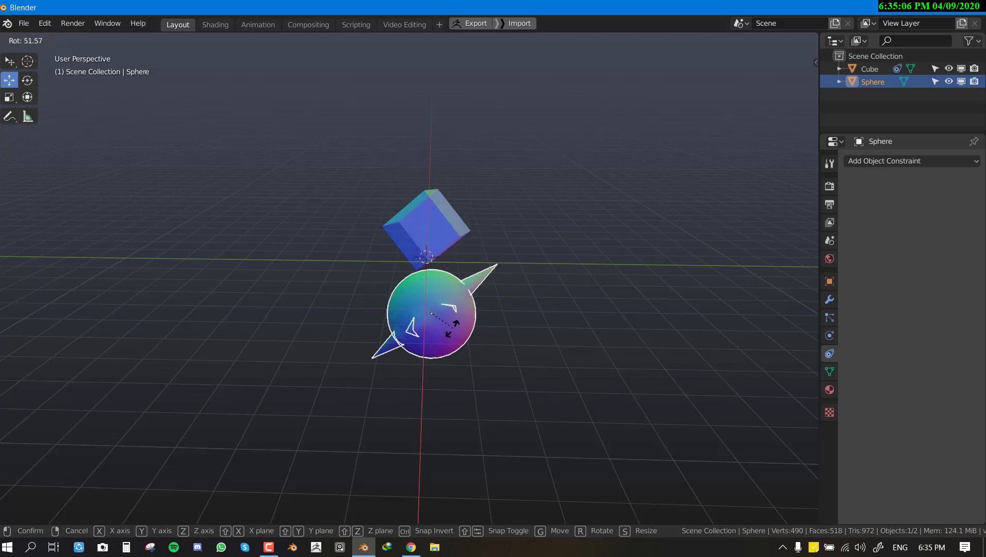
key(r)
key(Escape)
key(KP_1)
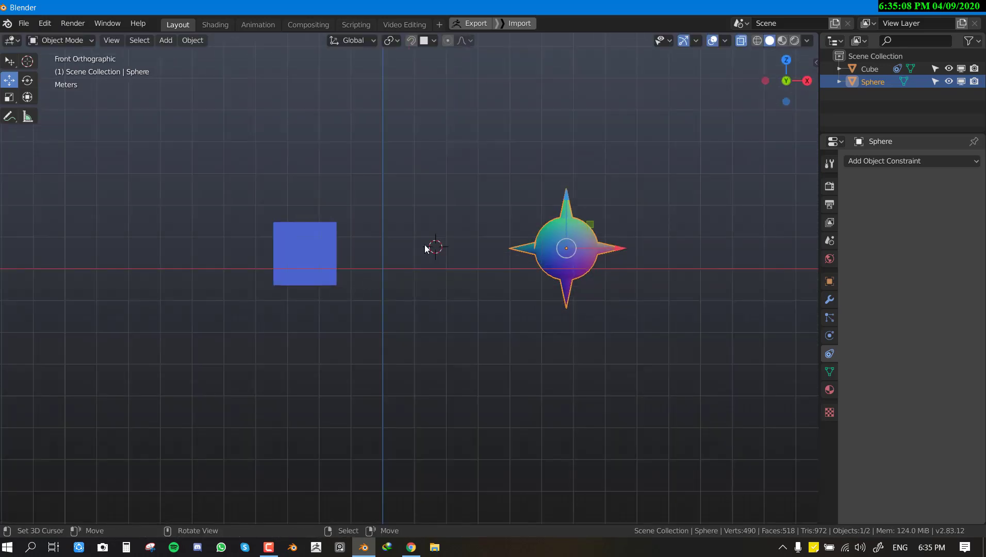
Remove the Child Of constraint from the cube.
click(375, 230)
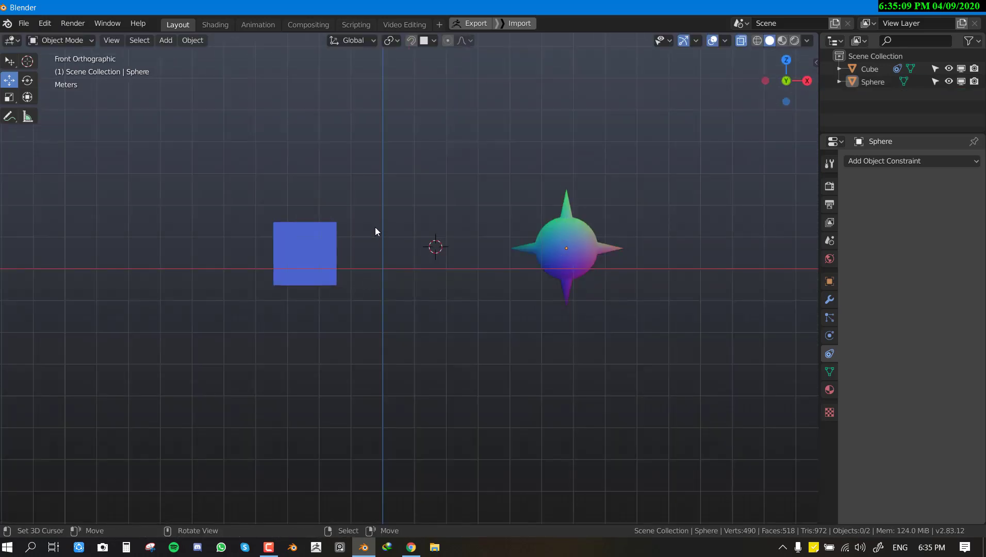
click(319, 249)
click(972, 180)
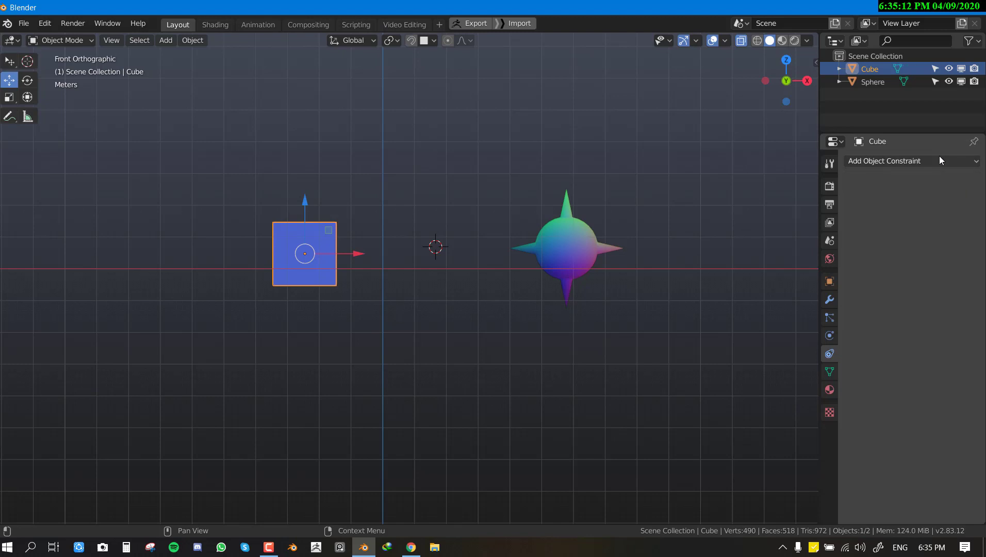
Add a Pivot constraint to the sphere, targeting the Cube, with the pivot used Always.
click(527, 260)
click(908, 161)
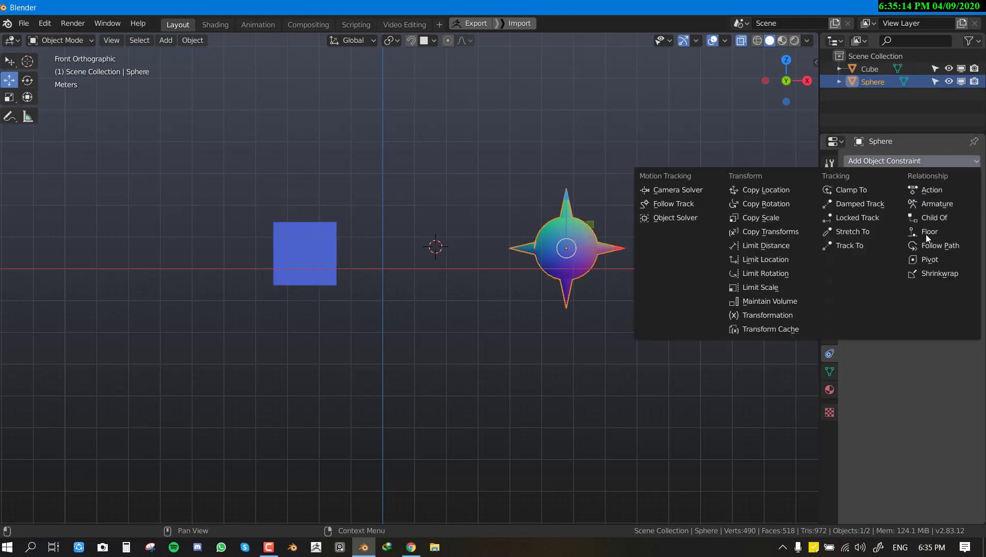
click(936, 263)
click(884, 161)
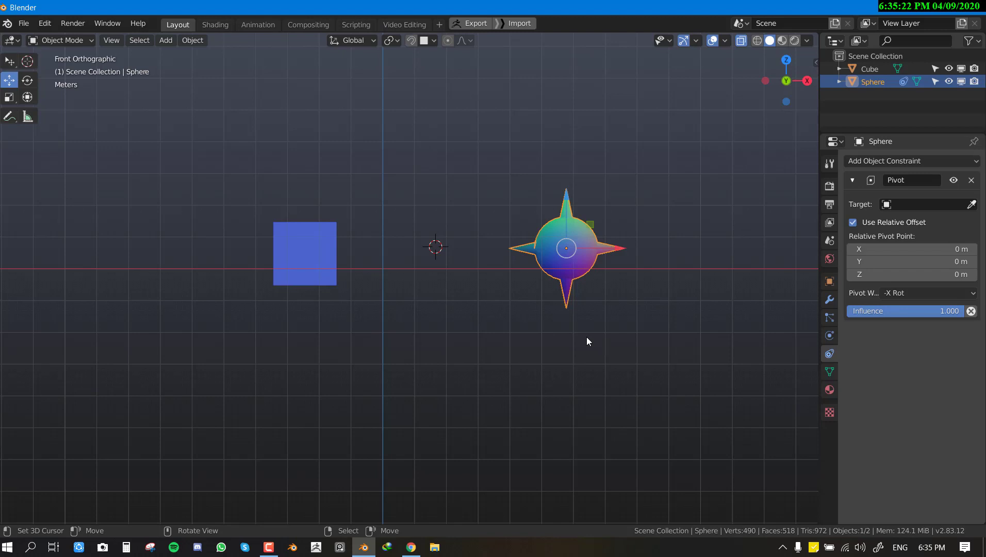
shift+middle_drag(558, 293, 568, 318)
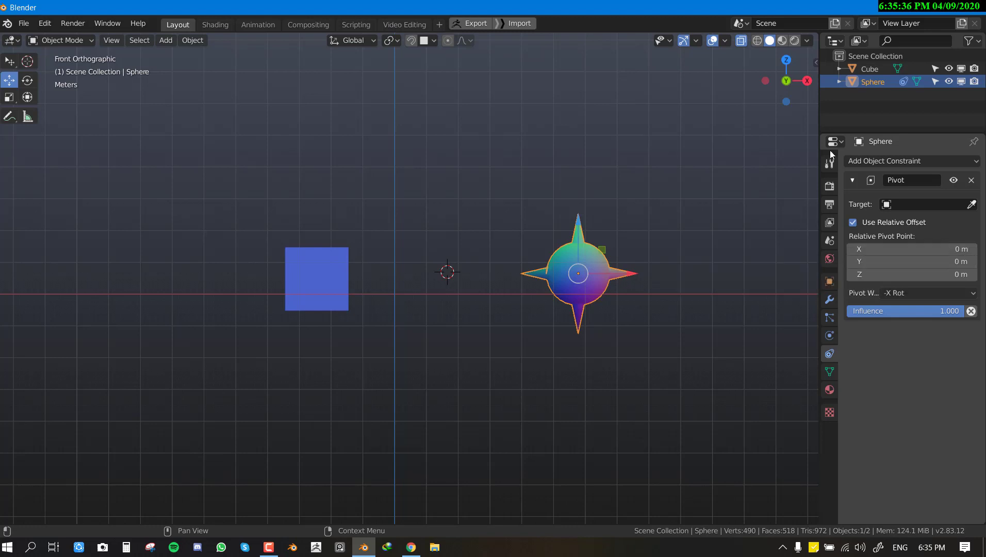
click(923, 205)
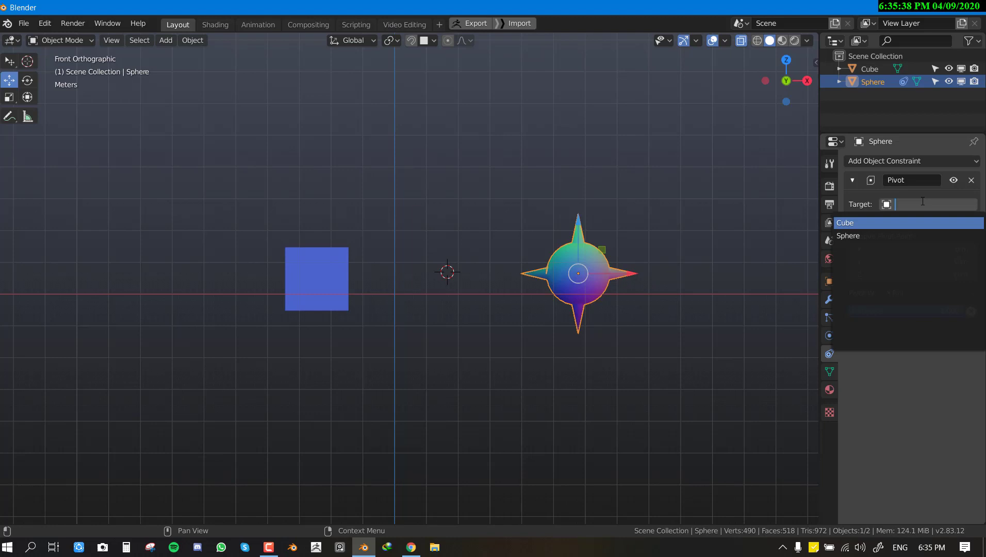
click(878, 223)
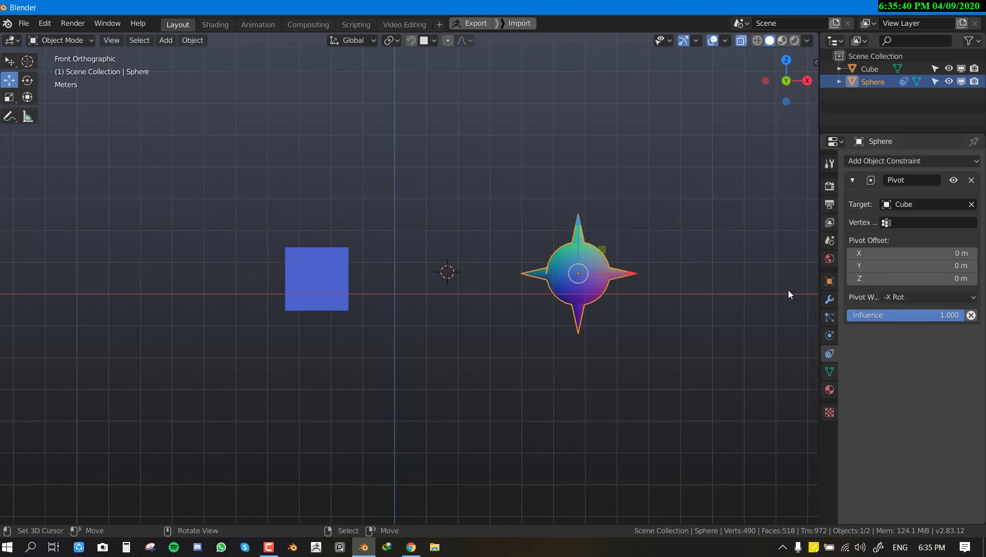
click(925, 294)
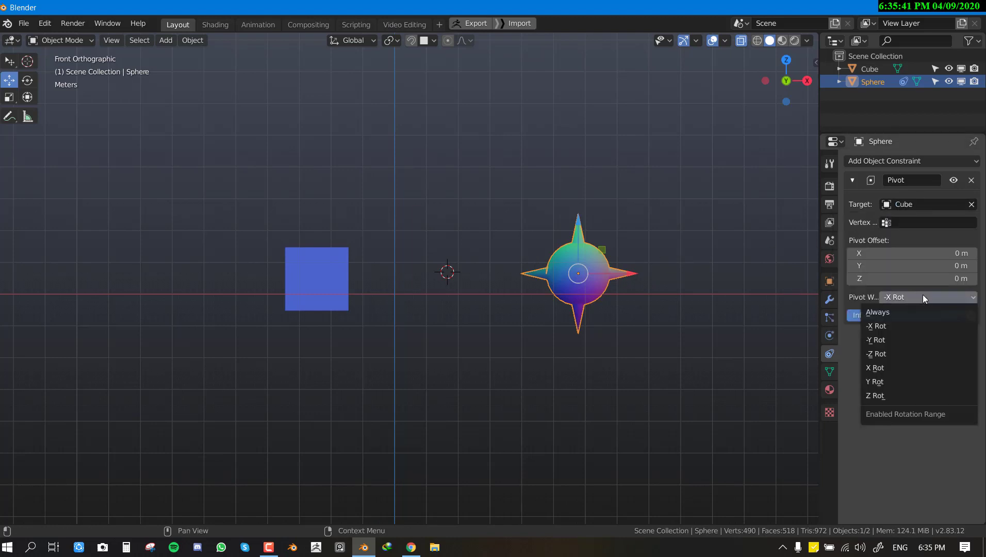
click(902, 313)
Test the Pivot constraint by rotating the sphere with the cube beside it and again with the cube placed above it.
key(r)
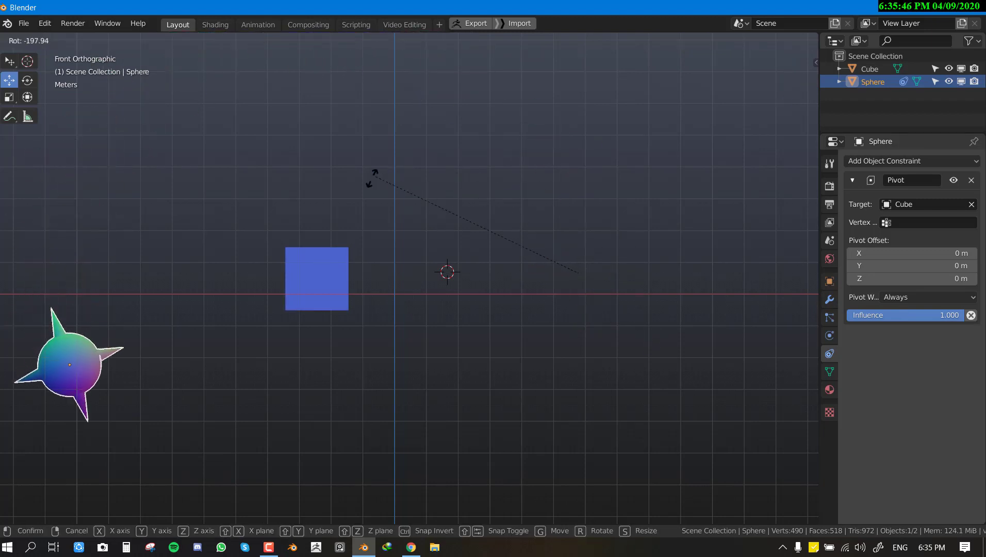
right_click(310, 272)
scroll(341, 272, down, 2)
click(341, 270)
key(g)
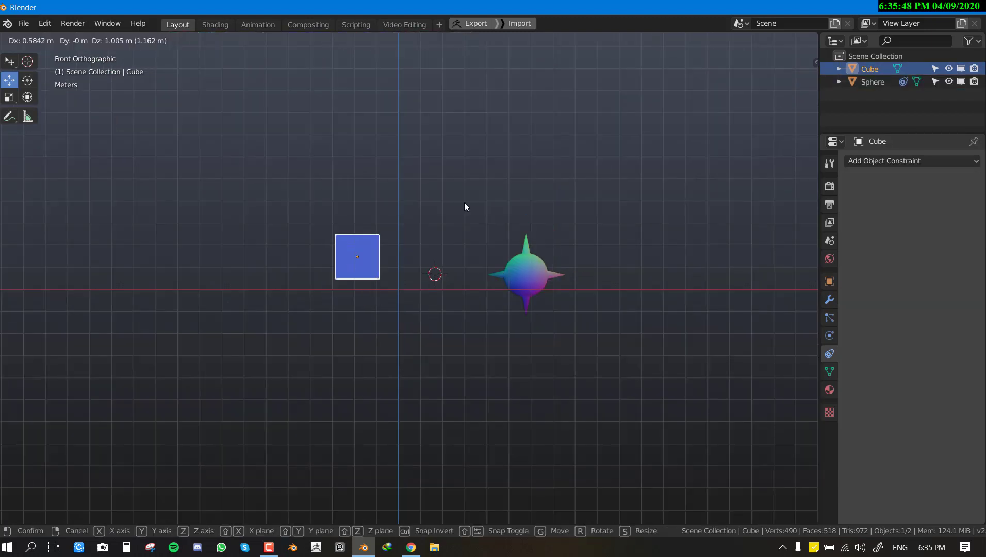
click(497, 137)
click(534, 278)
key(r)
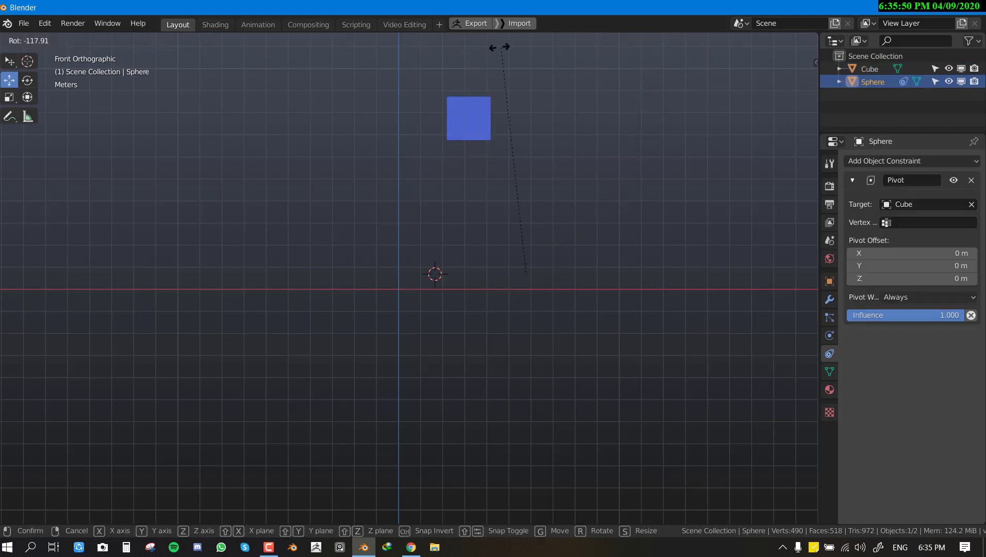
right_click(512, 199)
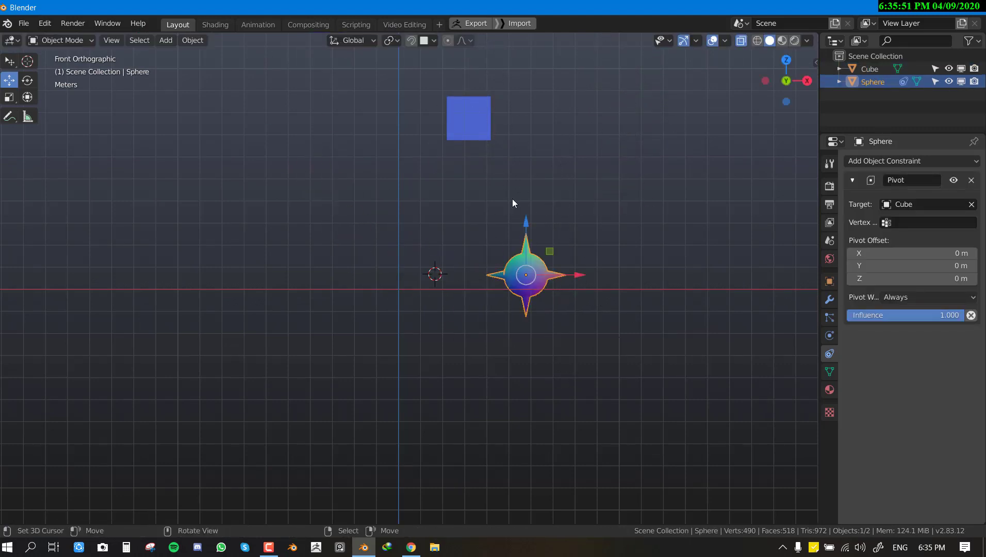
Move the cube below the sphere and test-rotate the sphere around it, cancelling the rotation.
click(459, 126)
key(g)
click(480, 363)
click(526, 275)
key(r)
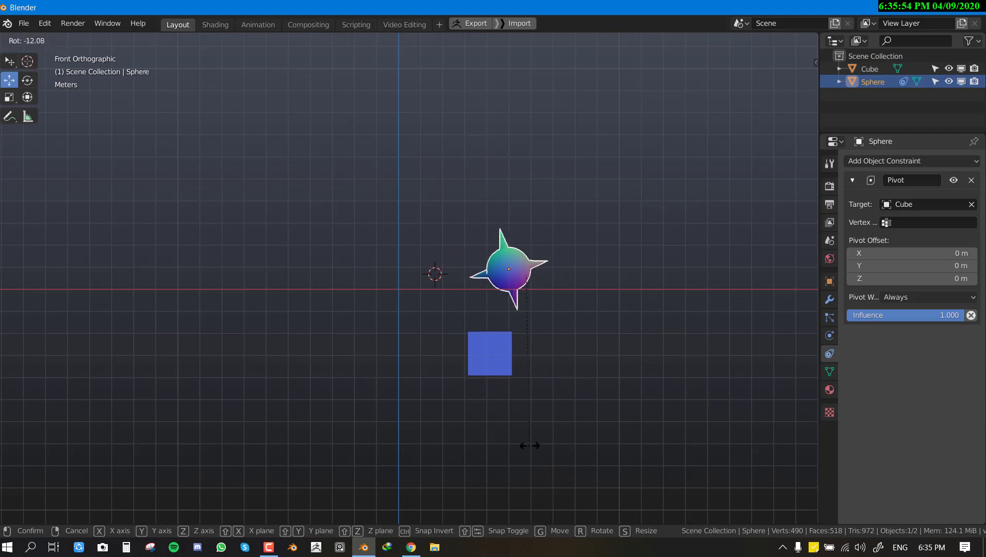
right_click(397, 185)
Examine the rotation range options that determine when the sphere's Pivot constraint applies.
click(503, 353)
click(540, 270)
click(897, 296)
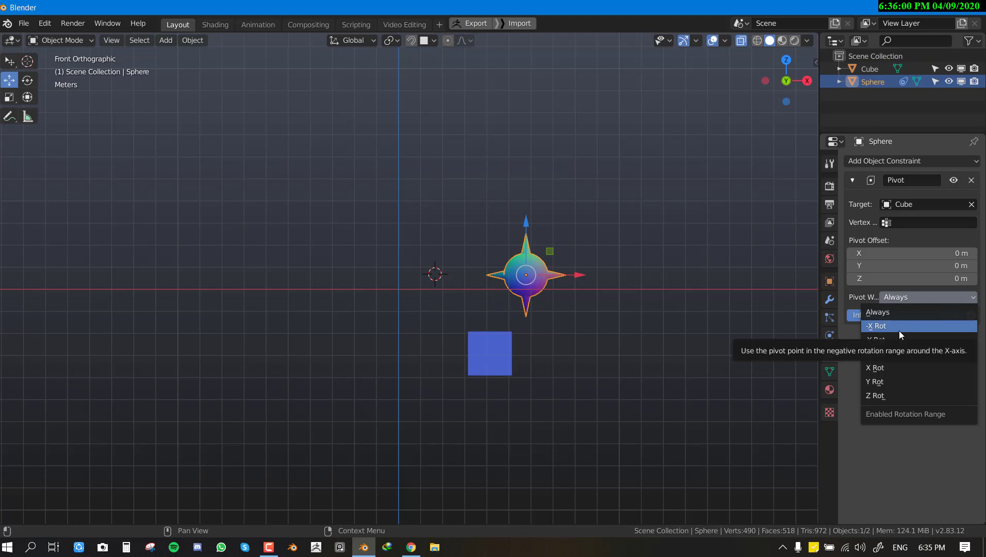
click(911, 297)
Move the cube about 4.8 m along negative X and 3.9 m up, and test-rotate the sphere around it.
drag(510, 336, 411, 260)
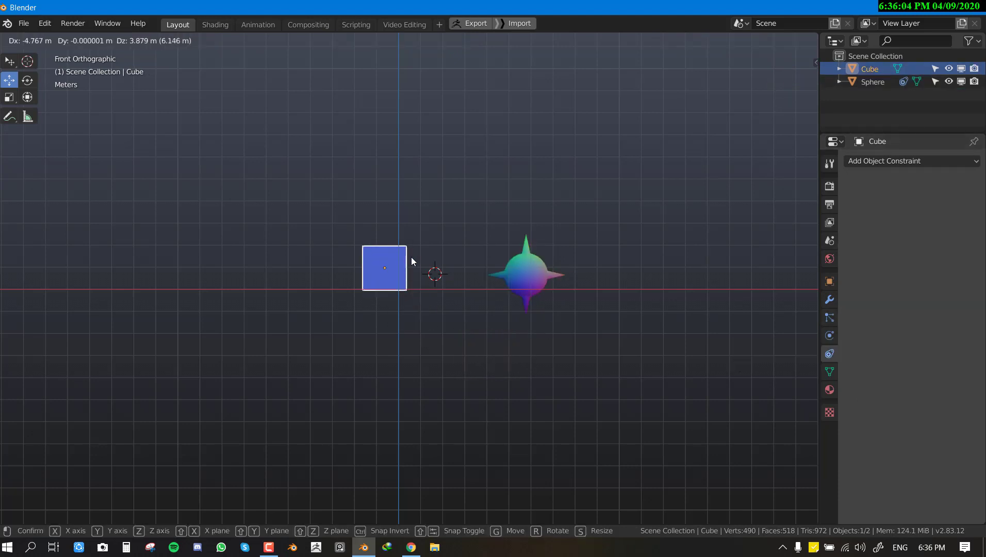
click(509, 274)
key(r)
right_click(212, 180)
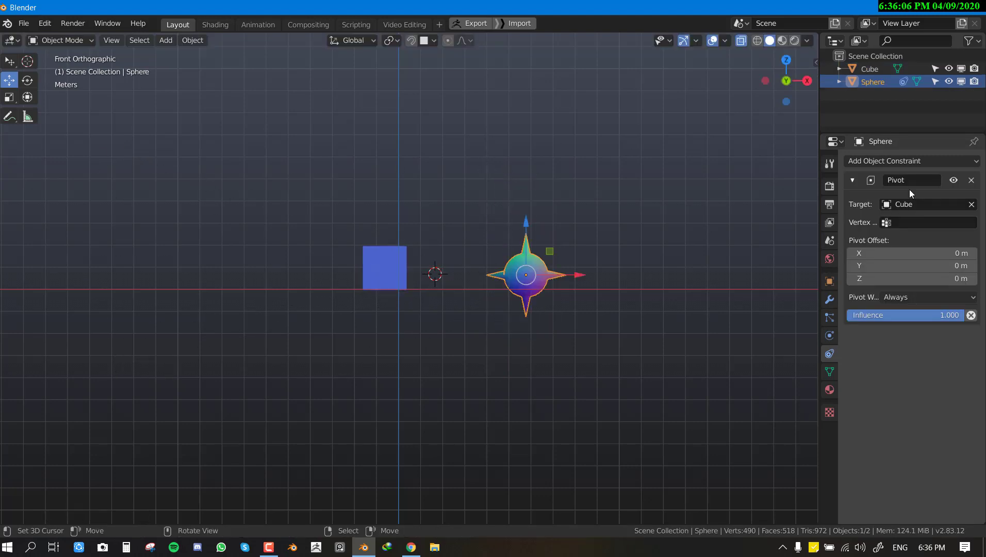
Replace the sphere's Pivot constraint with a Floor constraint targeting the Cube.
click(972, 180)
click(932, 161)
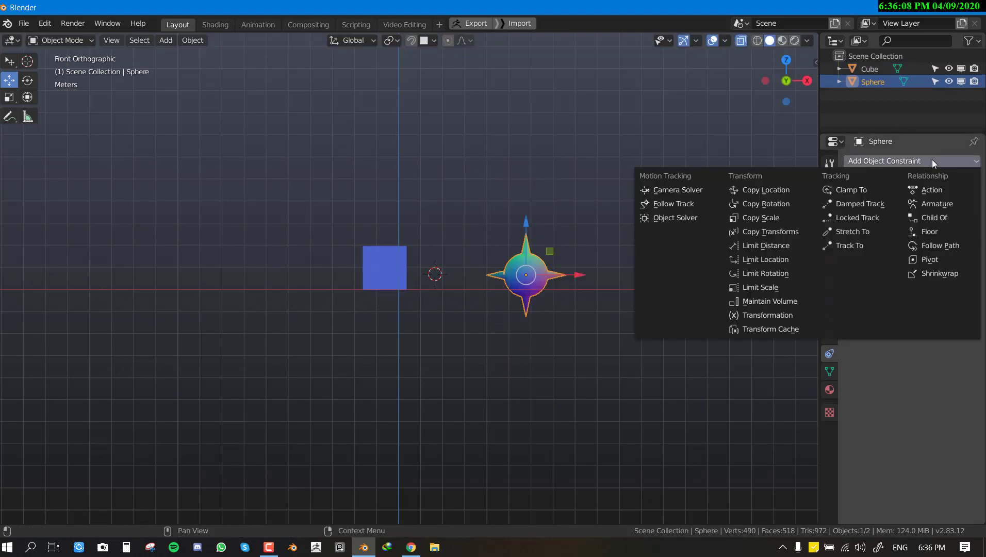
click(946, 235)
click(948, 203)
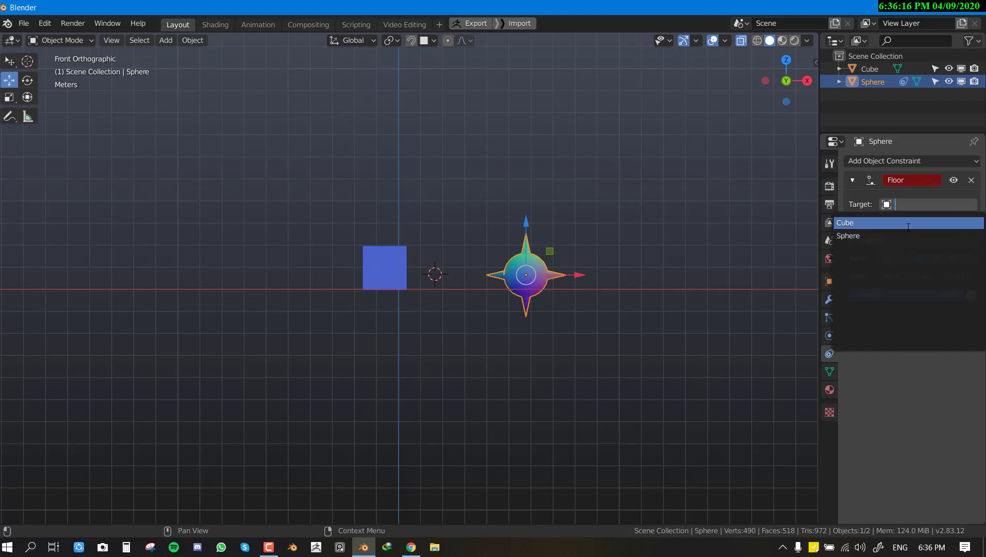
click(909, 223)
Test the Floor constraint by moving the cube with cancelled moves and raising the sphere slightly.
click(354, 264)
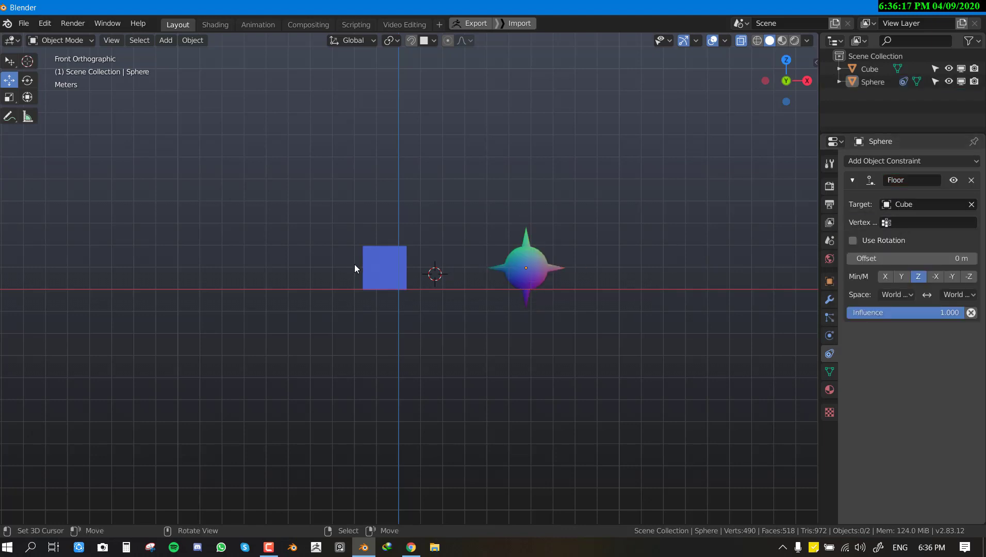
right_click(401, 264)
key(g)
right_click(327, 252)
mouse_move(531, 262)
right_down()
mouse_move(419, 257)
mouse_move(530, 260)
right_up()
right_drag(391, 255, 448, 245)
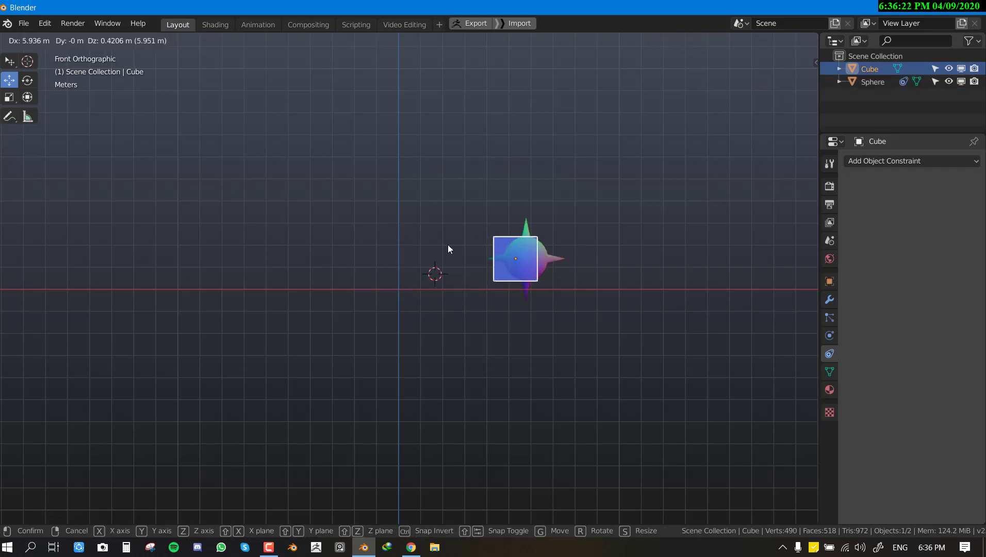
right_click(511, 250)
Set the Min/Max axis of the sphere's Floor constraint to X.
click(540, 270)
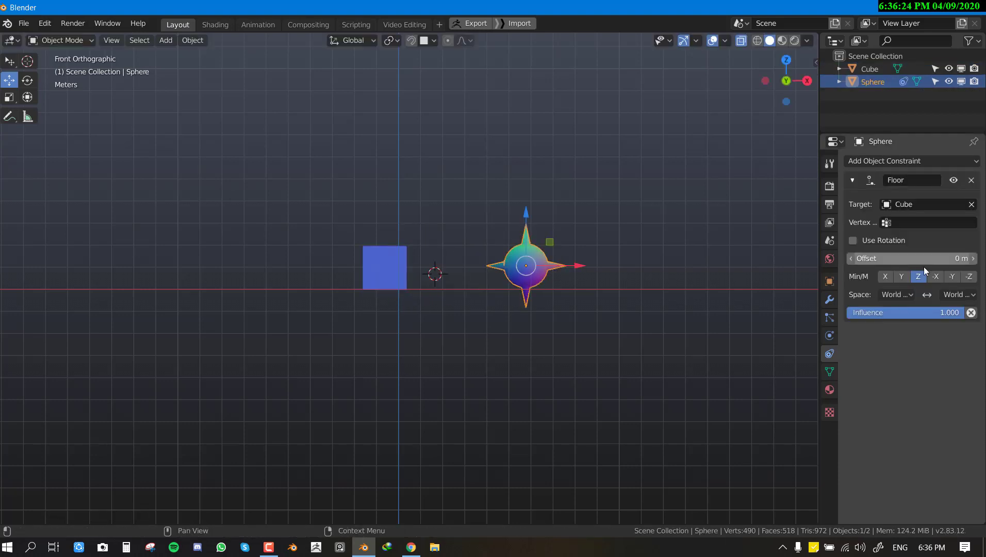
scroll(428, 288, up, 2)
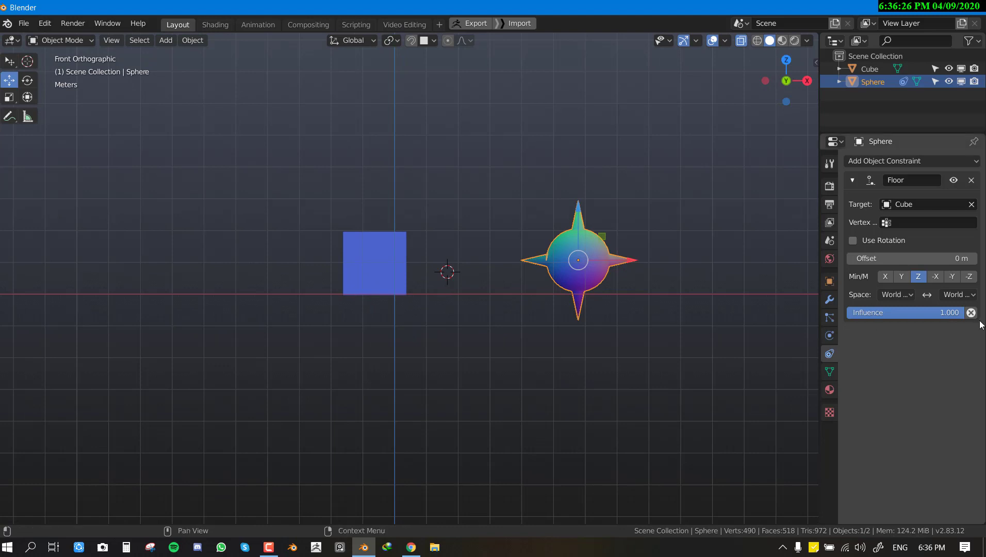
click(886, 278)
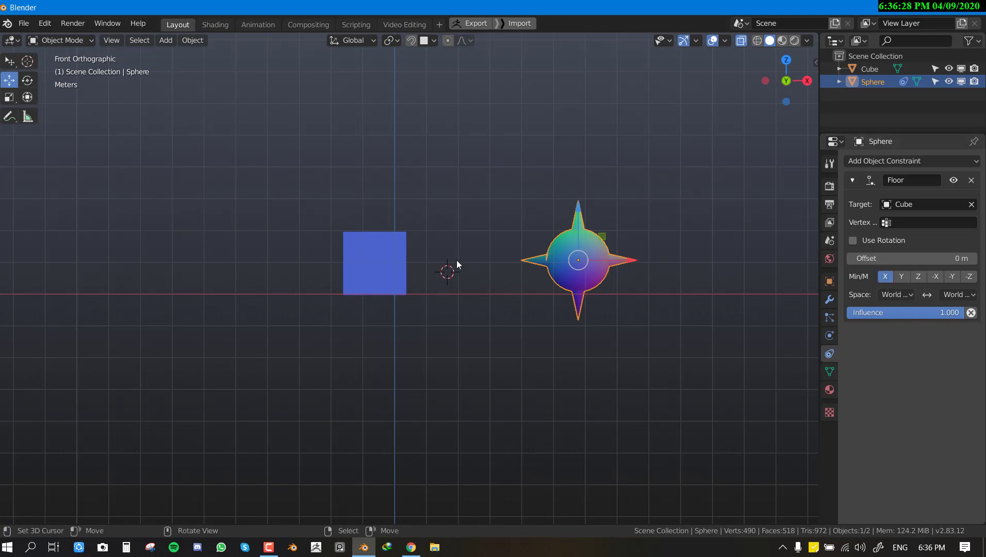
Test the X-axis Floor constraint by moving the cube toward the sphere, cancelling the move.
click(403, 287)
scroll(401, 291, down, 3)
key(g)
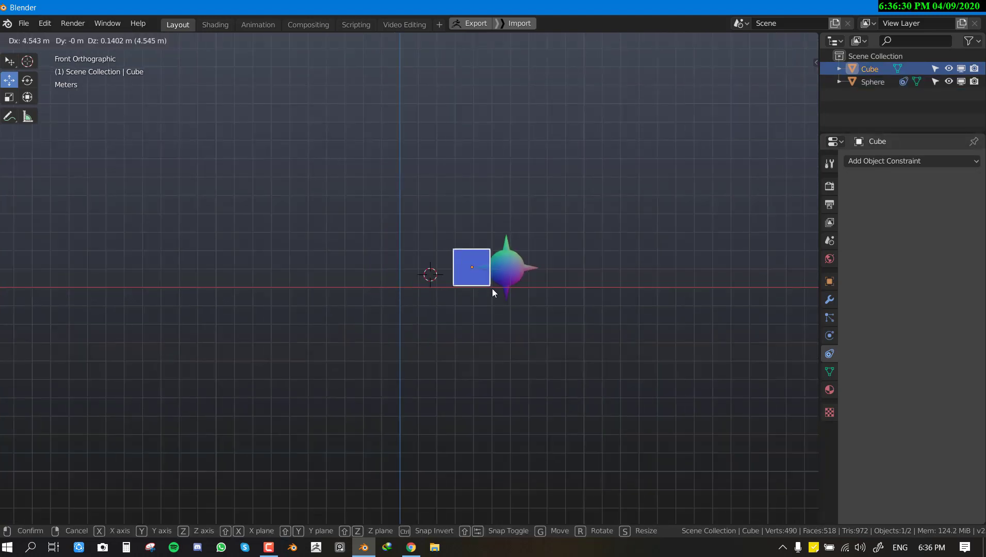
key(Escape)
scroll(518, 286, up, 3)
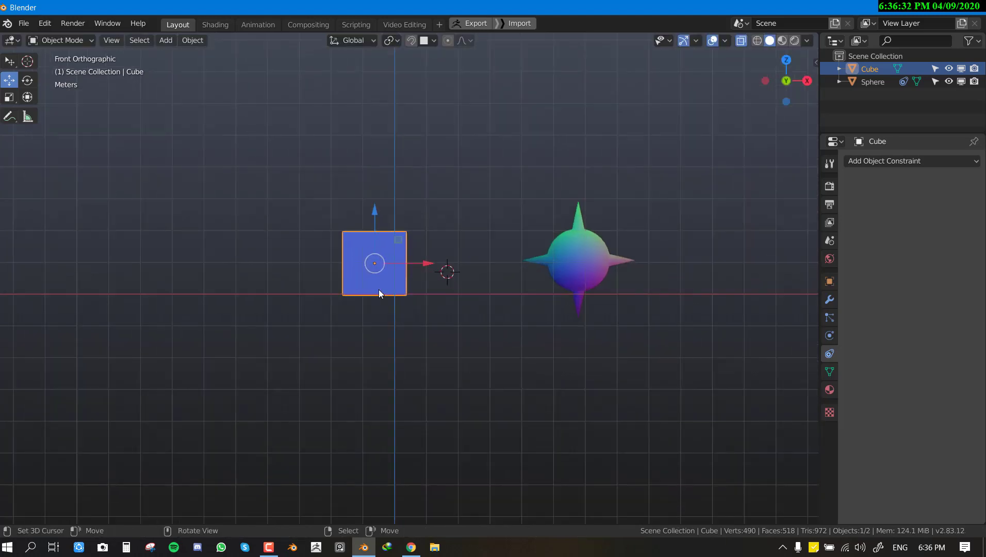
Test the X-axis Floor constraint by repeatedly moving the cube through and past the sphere along X, cancelling each move.
key(g)
key(Escape)
key(g)
key(Escape)
key(g)
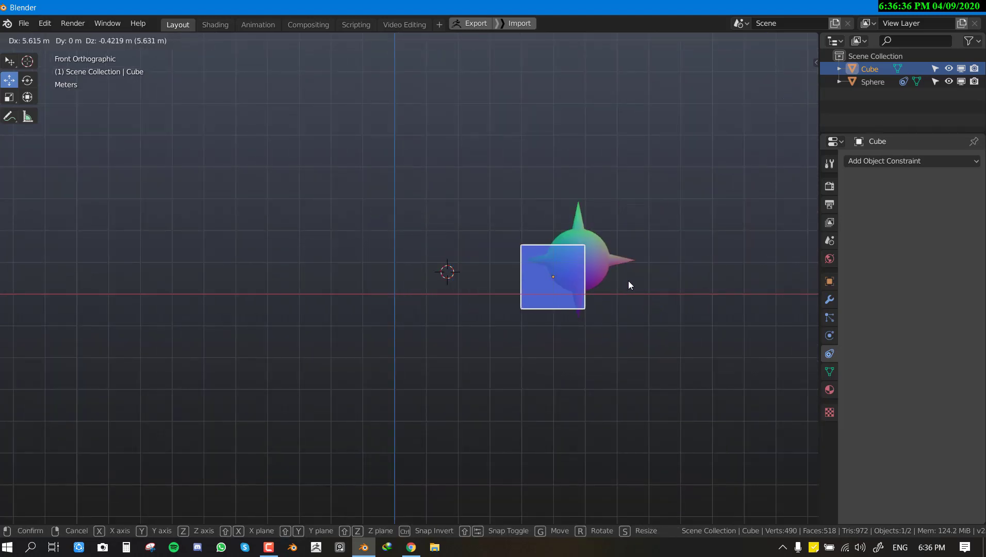
key(Escape)
key(g)
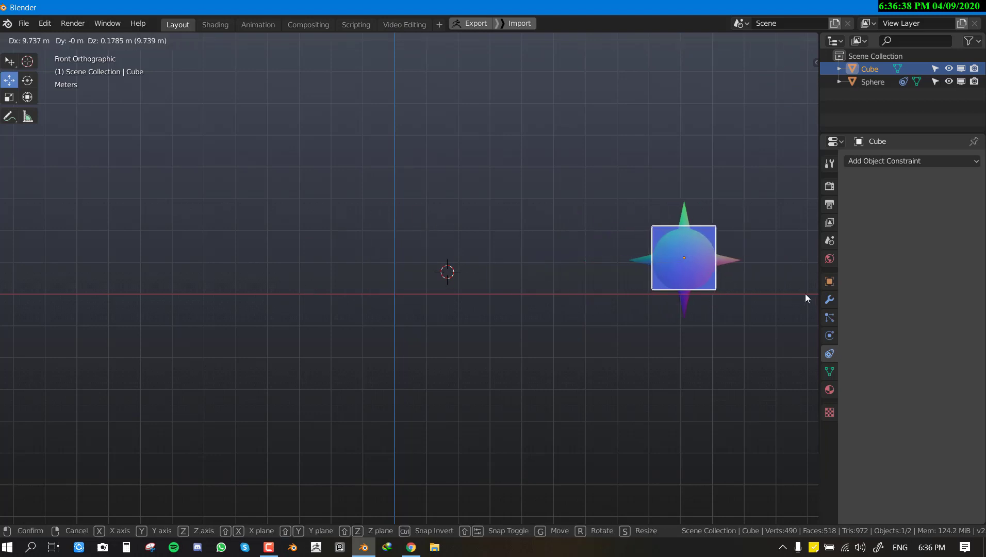
key(Escape)
shift+middle_drag(503, 266, 337, 248)
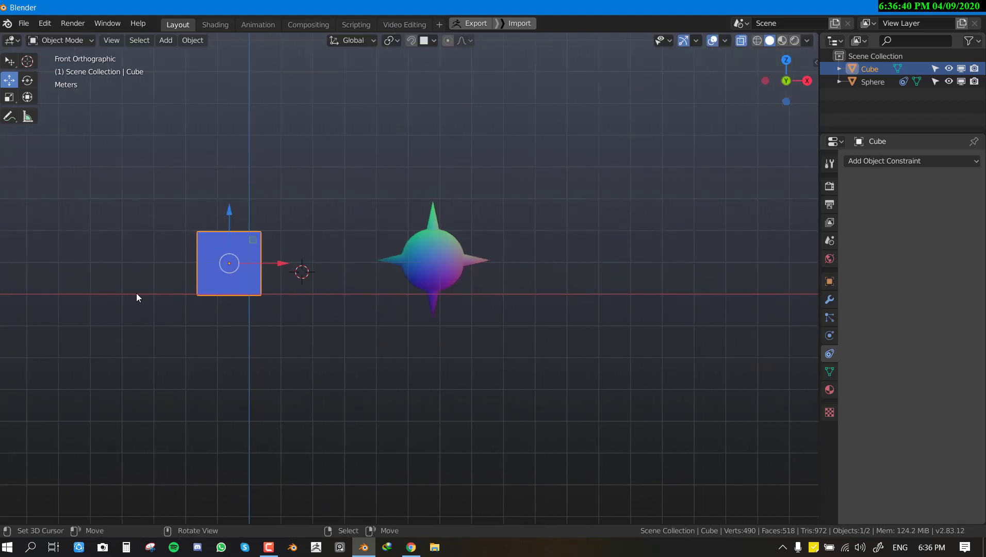
key(g)
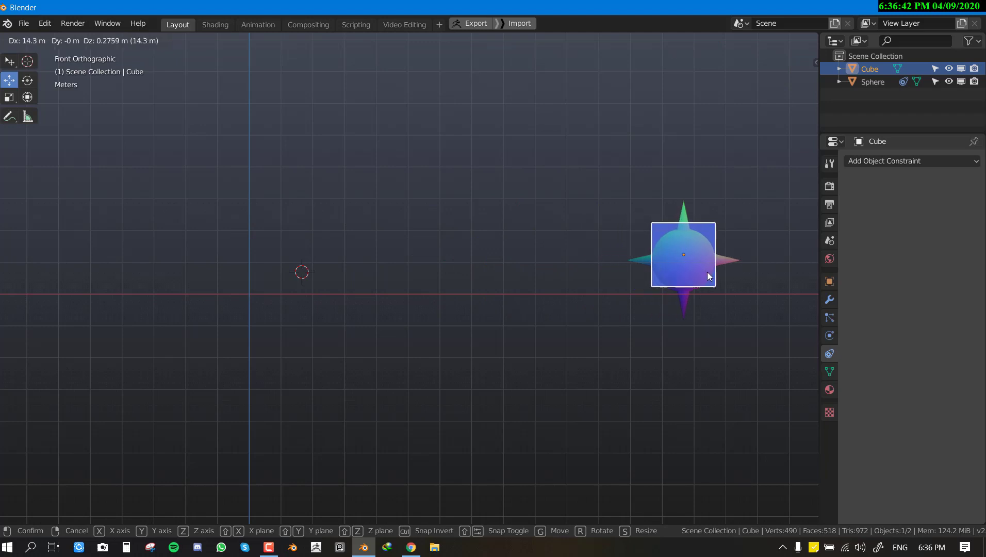
key(Escape)
In wireframe display, box-select the cube's side face nearest the sphere in Edit Mode and snap the 3D cursor to its centre.
key(Tab)
key(alt+a)
key(alt+z)
key(b)
drag(246, 198, 305, 341)
key(shift+s)
click(296, 356)
key(Tab)
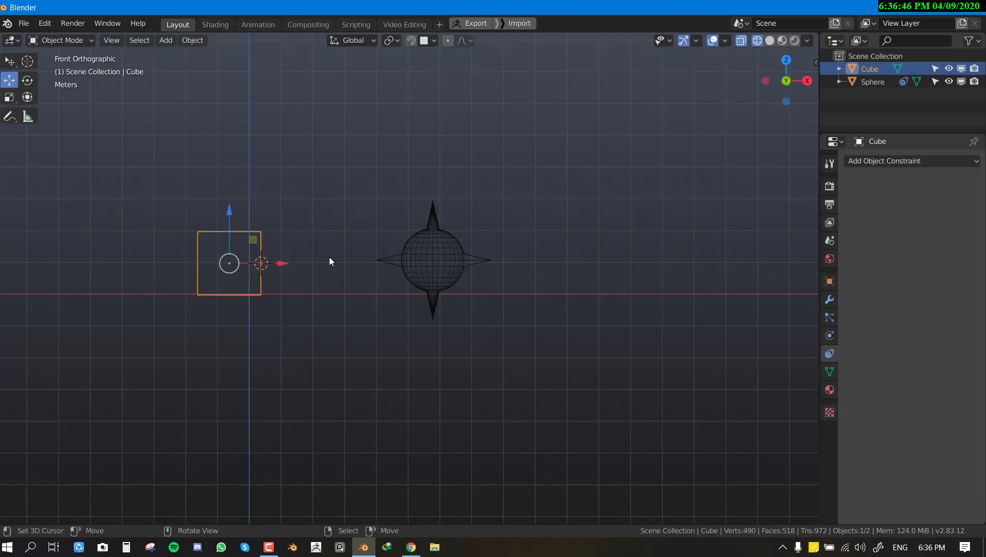
Set the cube's origin to the 3D cursor on its side face.
key(w)
mouse_move(348, 229)
click(459, 254)
right_click(365, 248)
mouse_move(367, 246)
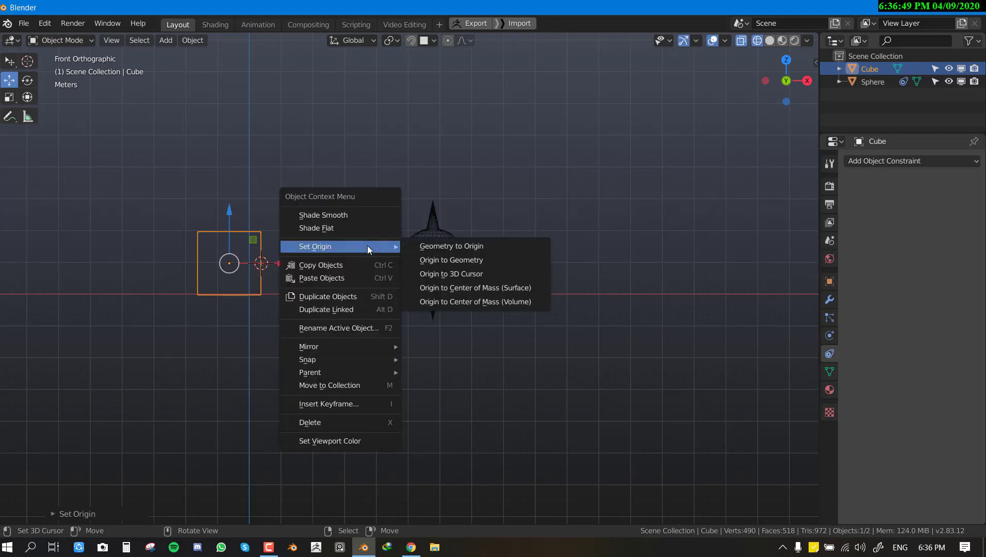
click(452, 273)
Test the Floor constraint from the new origin with a cancelled cube move toward the sphere, and return to solid shading.
key(g)
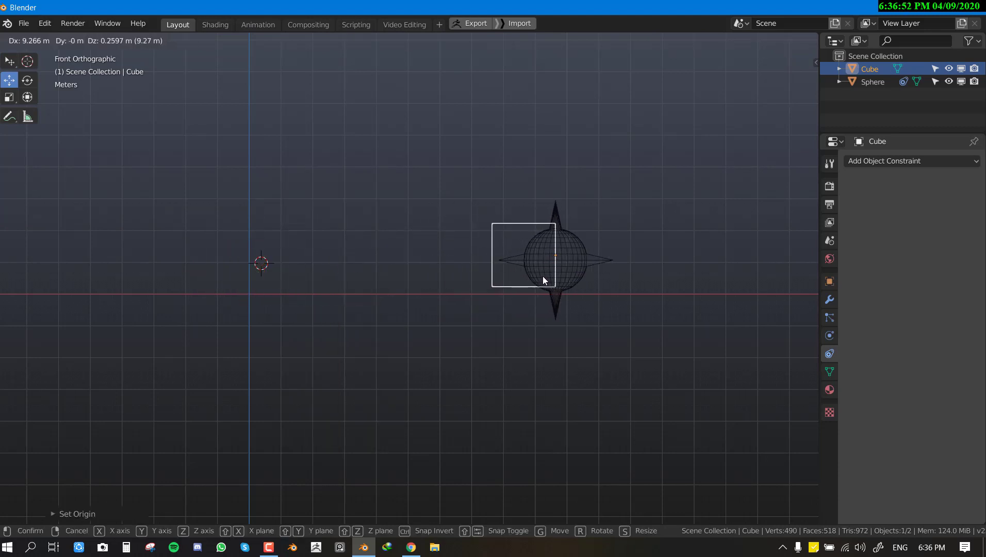
right_click(454, 279)
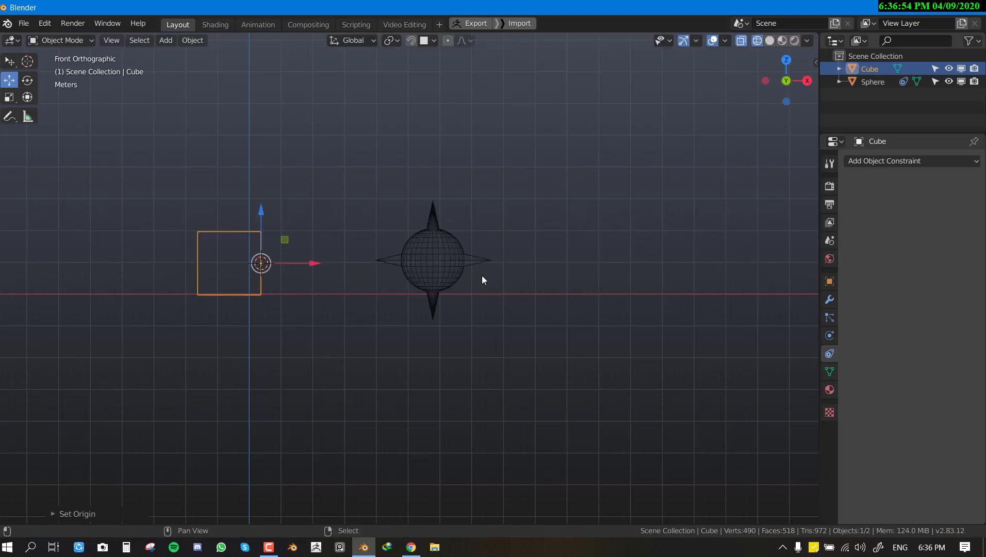
key(shift+z)
Replace the sphere's Floor constraint with a Shrinkwrap constraint and open the choice of its target object.
click(443, 269)
click(974, 182)
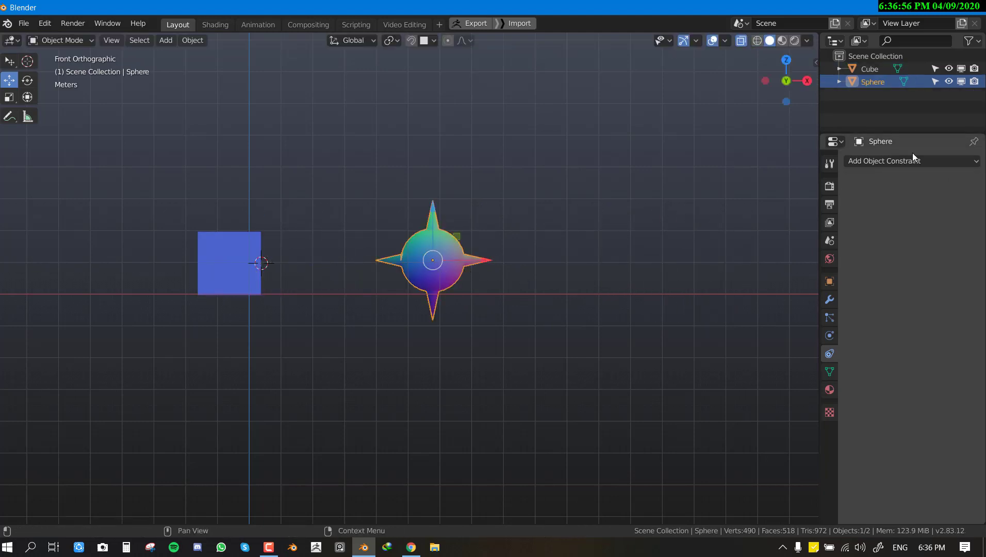
click(919, 162)
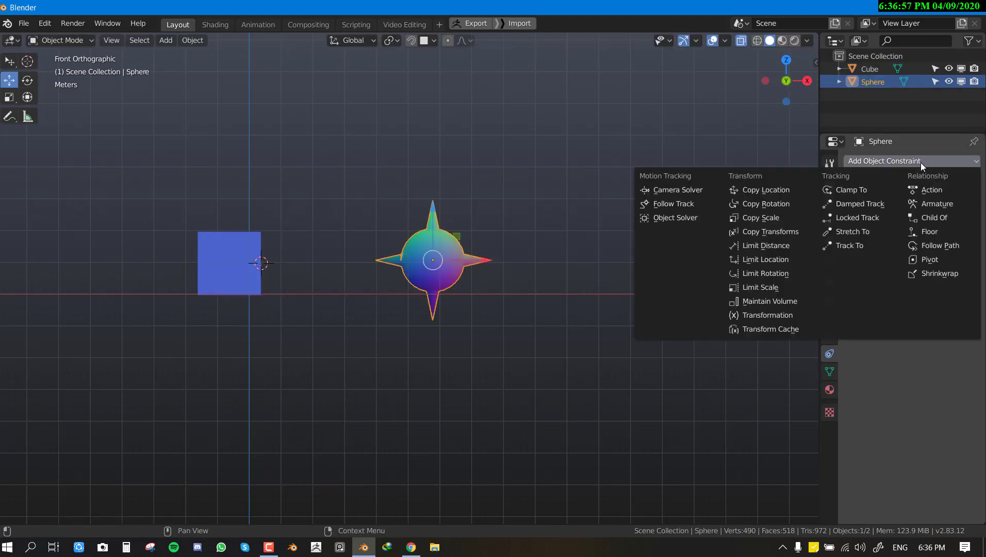
click(942, 273)
click(949, 204)
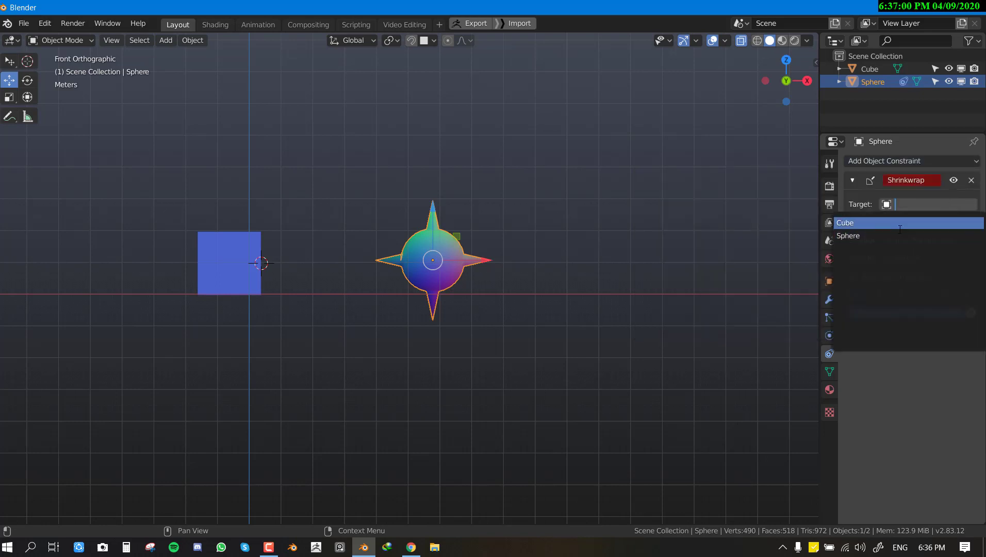